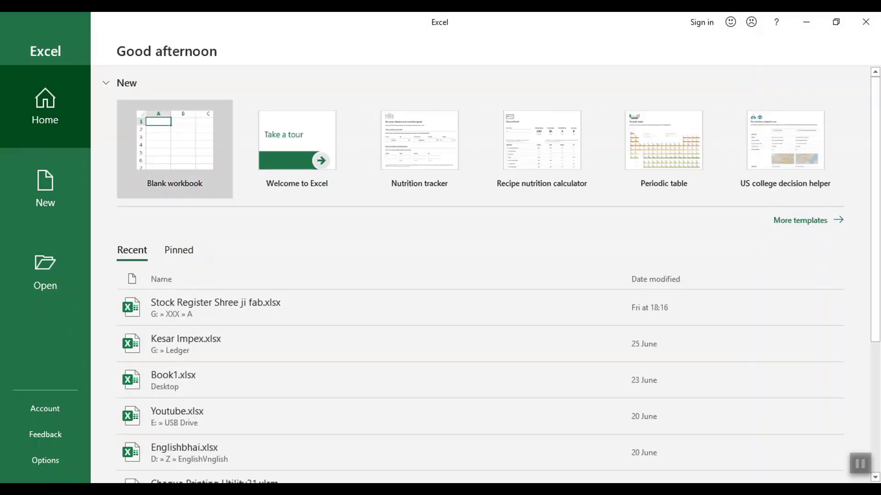
Create a new blank workbook and remove the recovered files from Document Recovery.
click(55, 204)
click(194, 157)
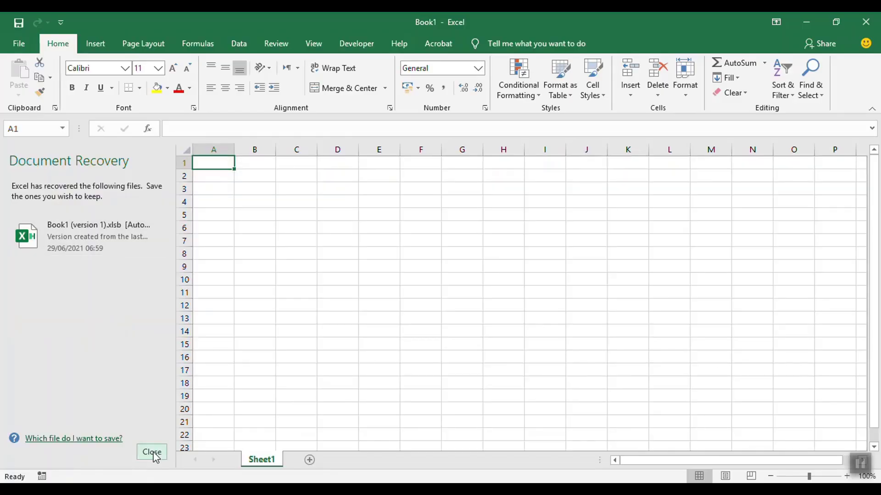
click(152, 452)
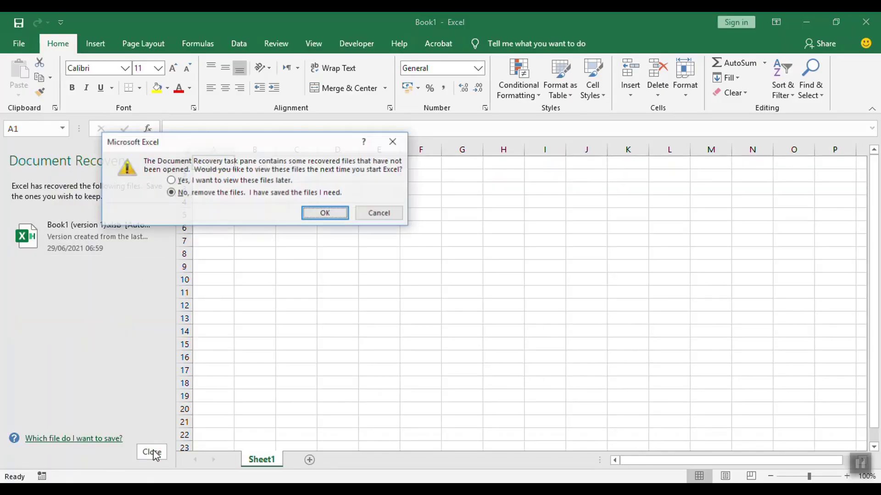
click(329, 214)
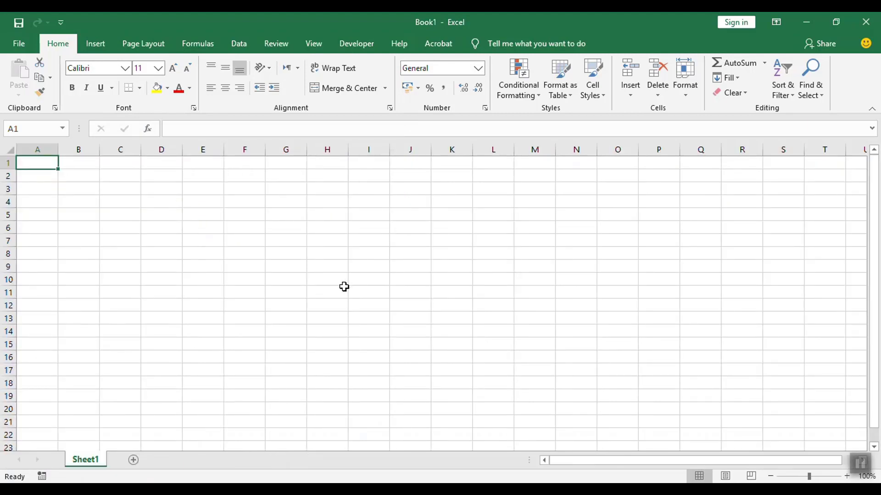
Enter the labels Ledger, Ledger Of, Address and Contect No. in cells A1 to A4.
text(Ledger)
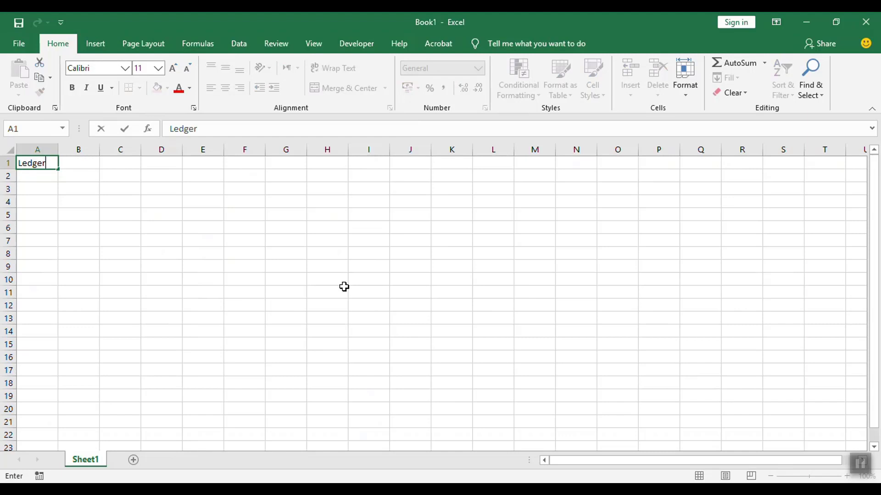
key(Return)
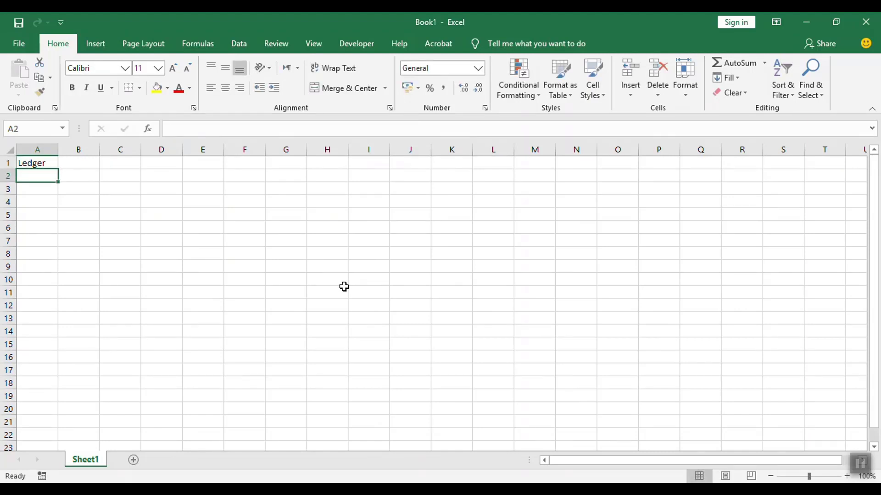
text(Le)
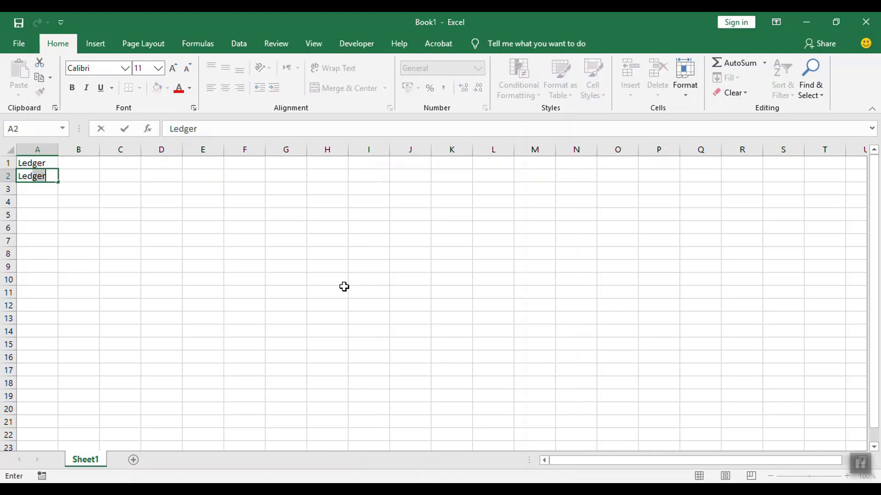
text(dger)
key(Return)
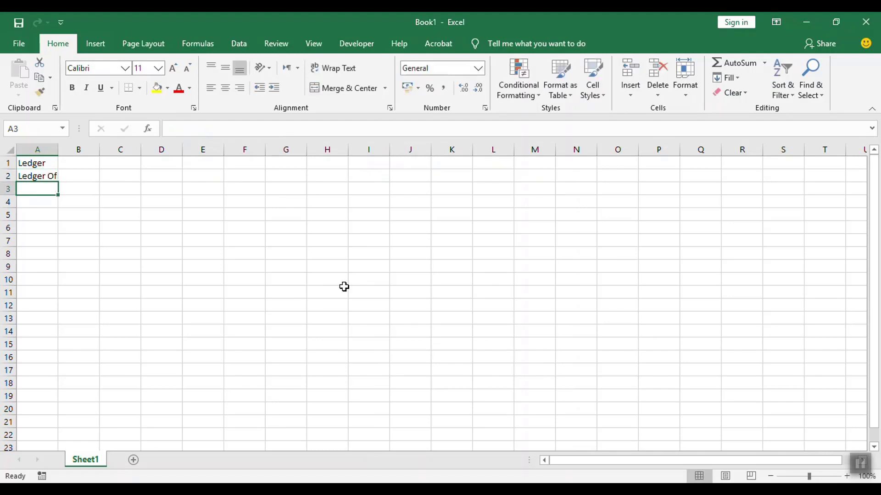
text(Address)
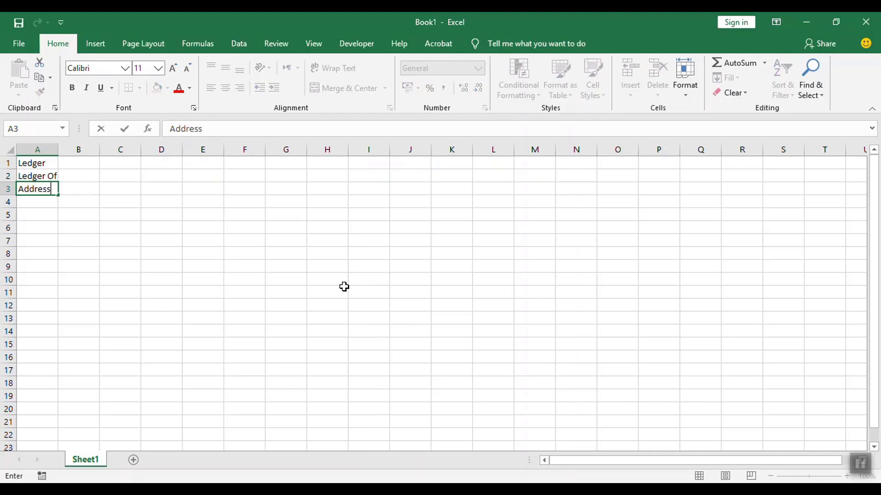
key(Return)
text(?C)
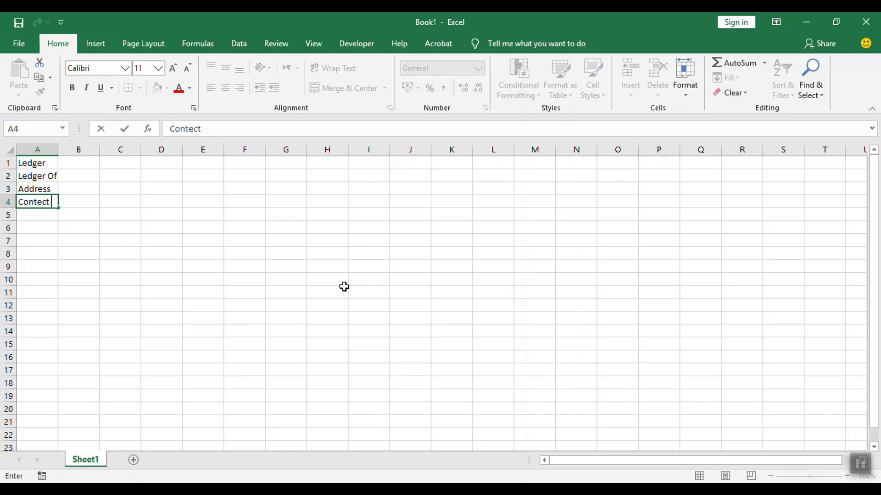
text(No.)
key(Tab)
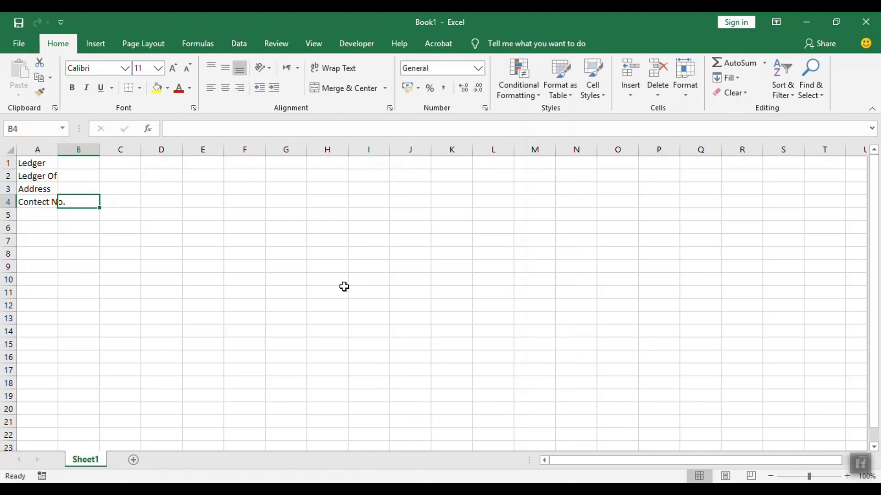
key(Down)
key(Down)
key(Left)
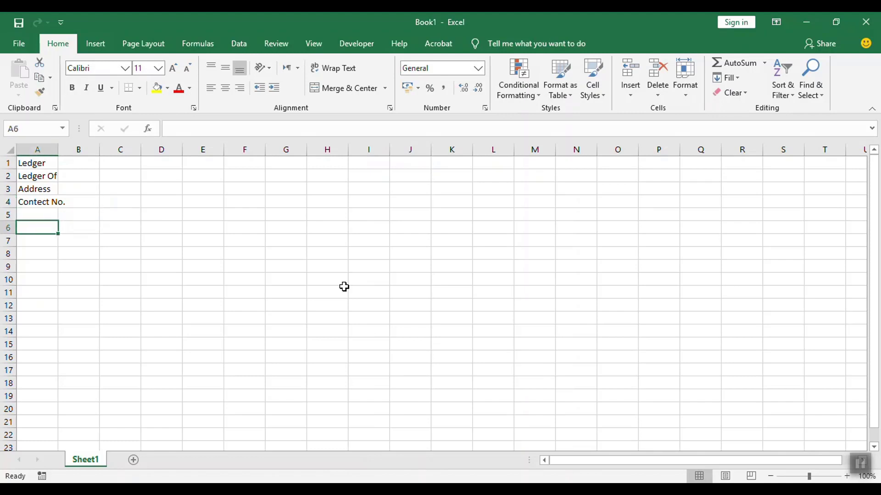
Enter row 6 headings Date, Particulars, Debit Amount, Credit Amount, Cr/Dr and Balance in A6:F6.
text(Date)
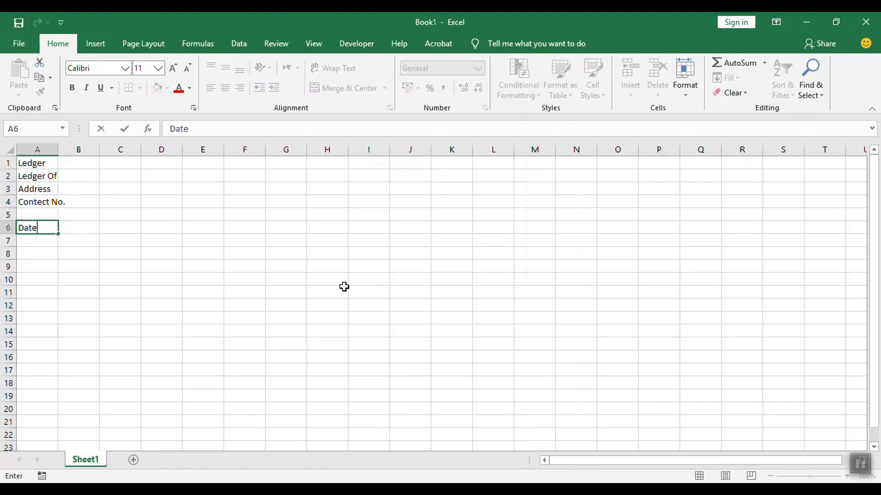
key(Tab)
text(Pa)
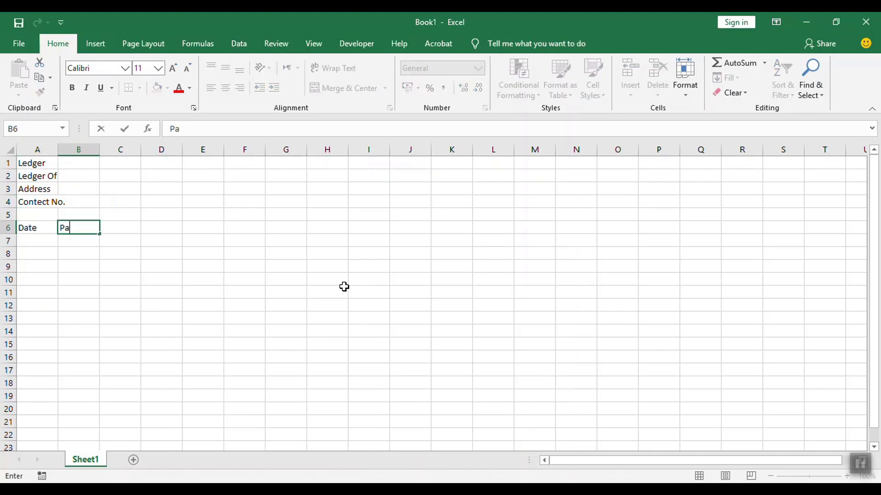
text(rticulars)
key(Tab)
text(Debi)
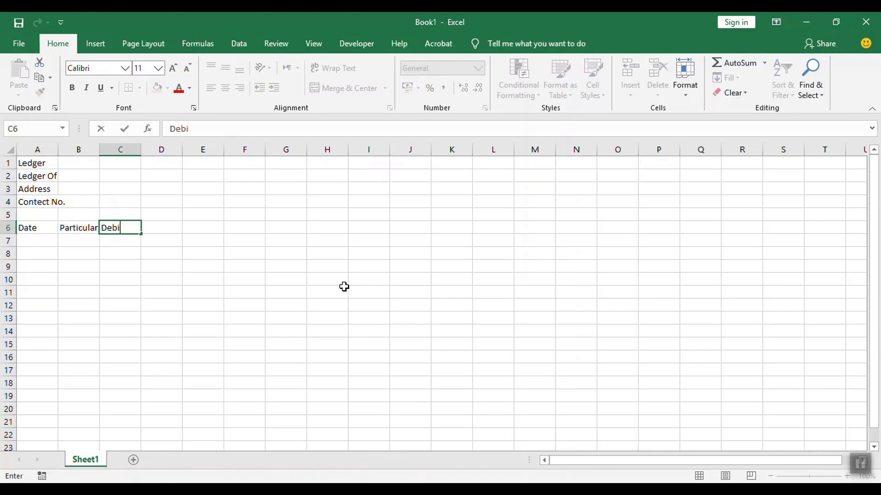
text(t Amount)
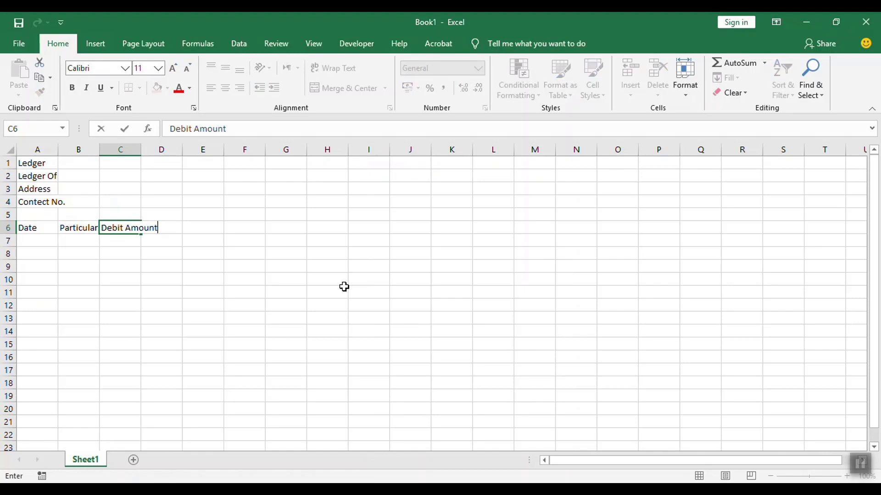
key(Tab)
text(Cr)
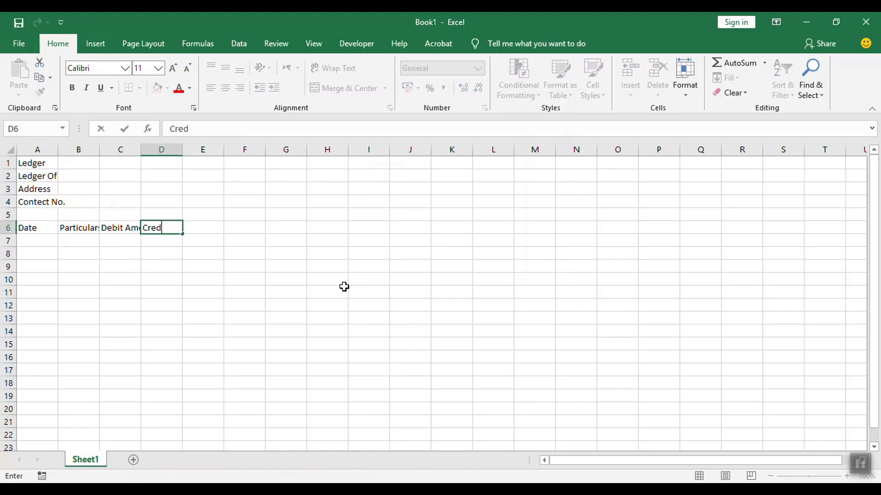
text(mount)
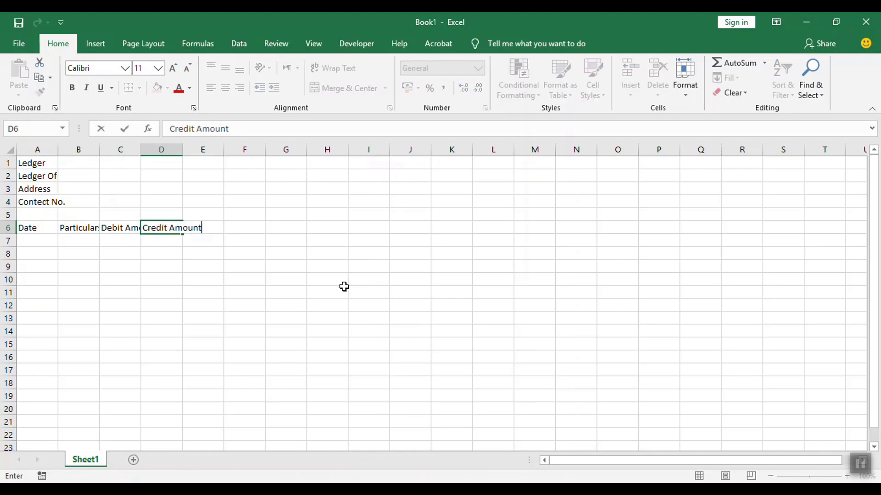
key(Tab)
text(C)
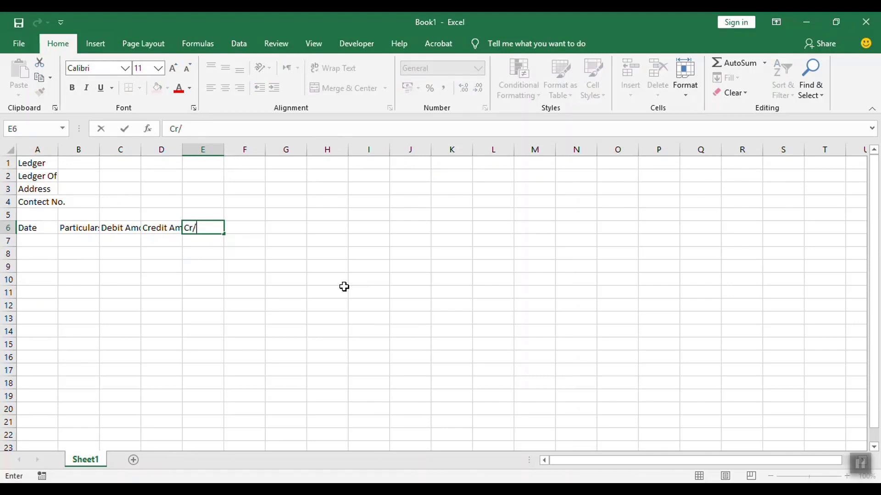
key(Tab)
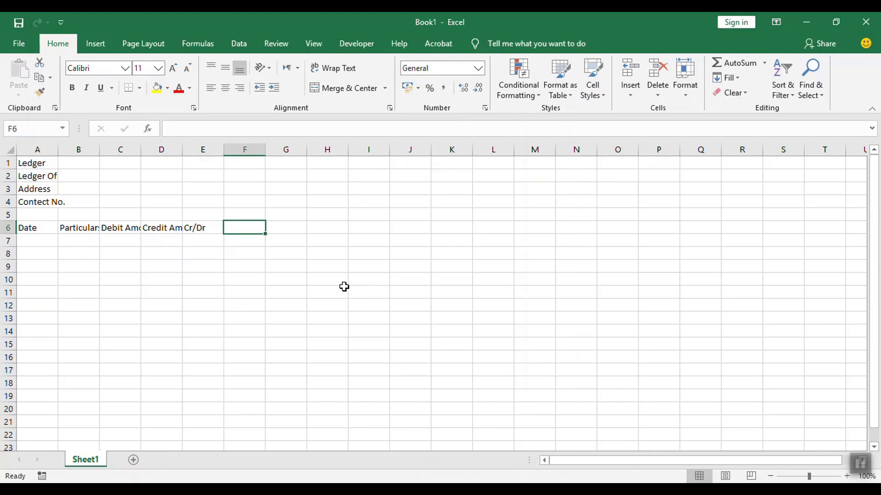
text(Balance)
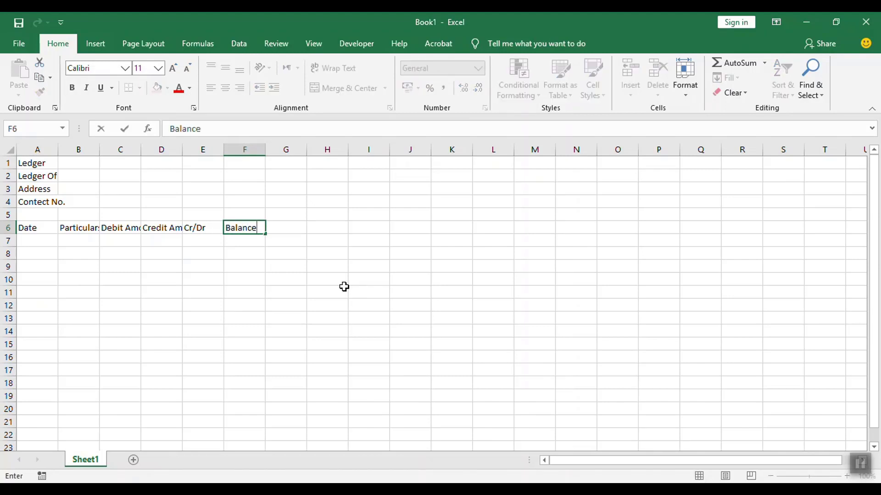
key(Up)
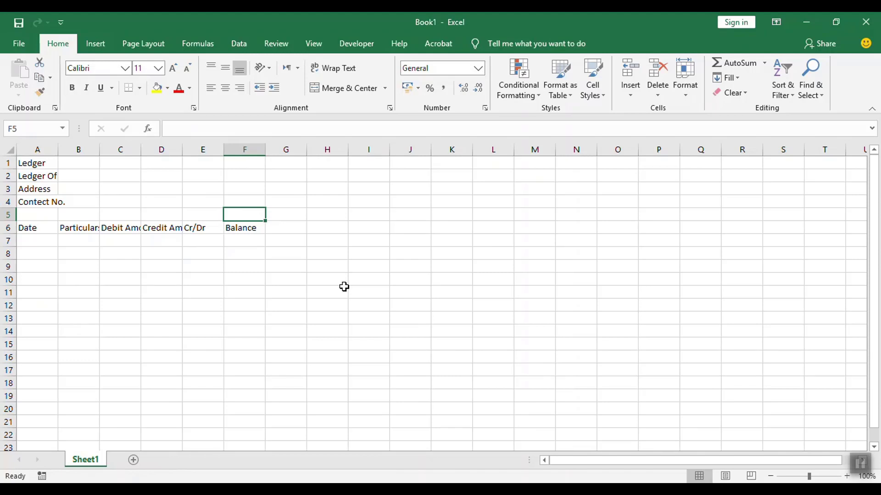
Type the label Email in cell C4.
key(Left)
key(Left)
key(Left)
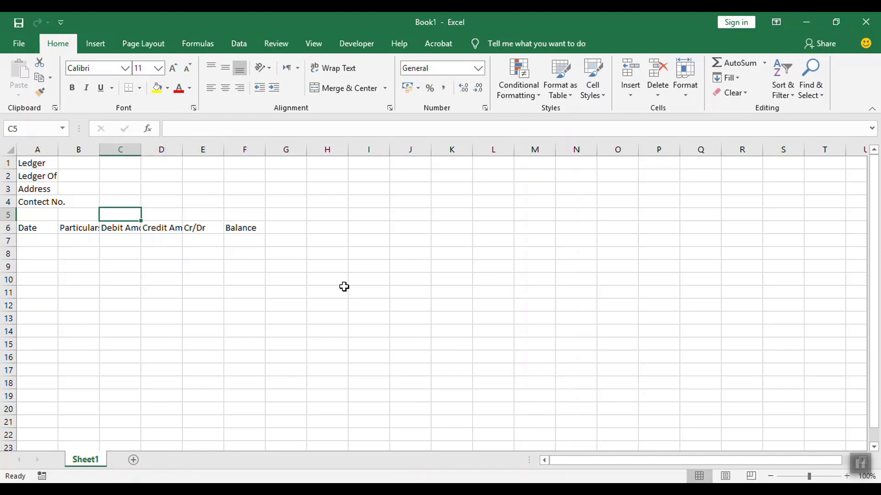
key(Up)
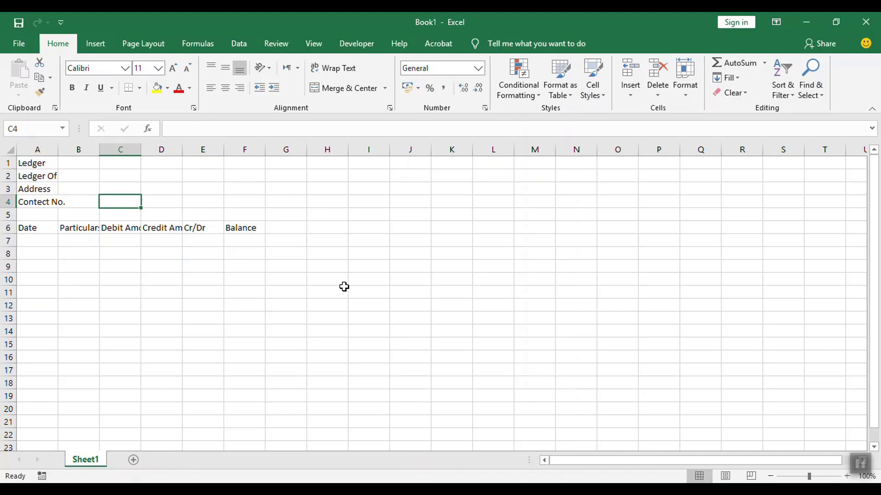
text(E)
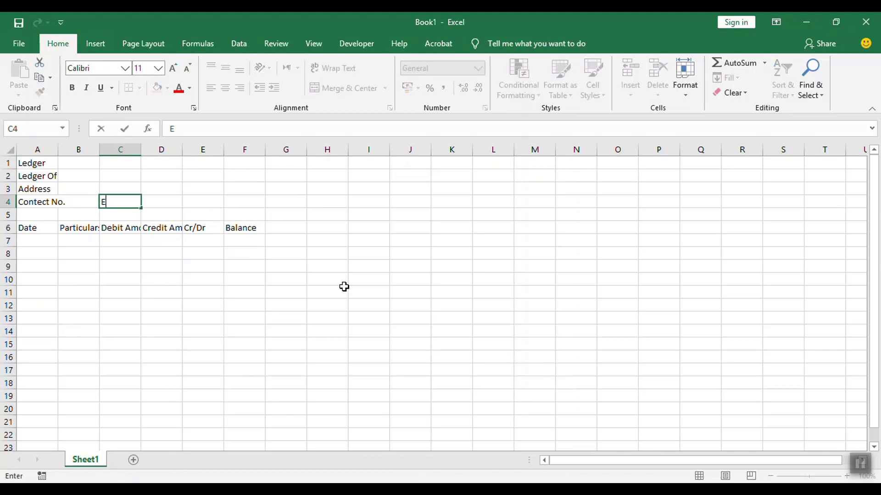
text(mail)
Confirm Email in C4 and AutoFit all columns of the sheet to their contents.
click(286, 318)
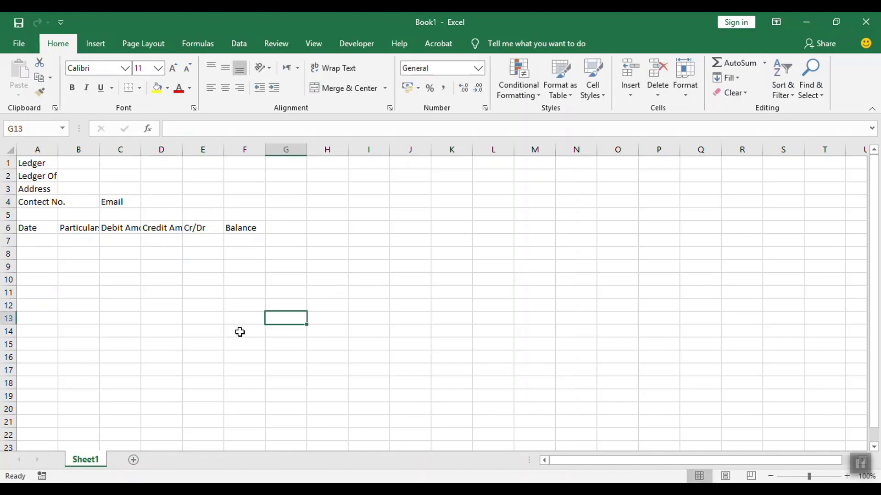
click(10, 147)
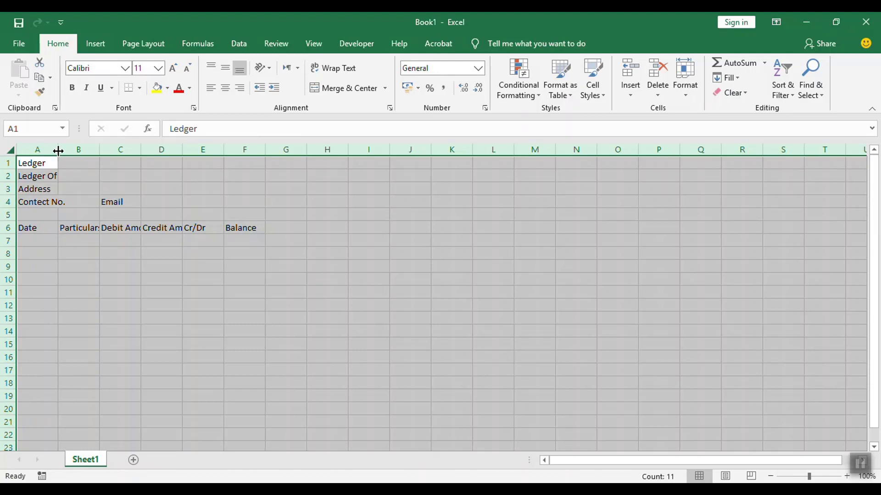
double_click(58, 150)
click(173, 267)
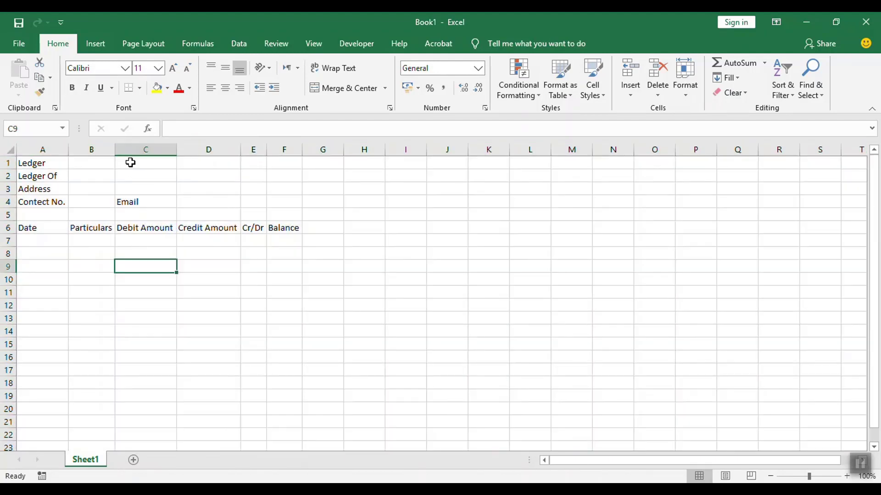
Widen column B substantially for the Particulars entries.
click(143, 237)
click(201, 228)
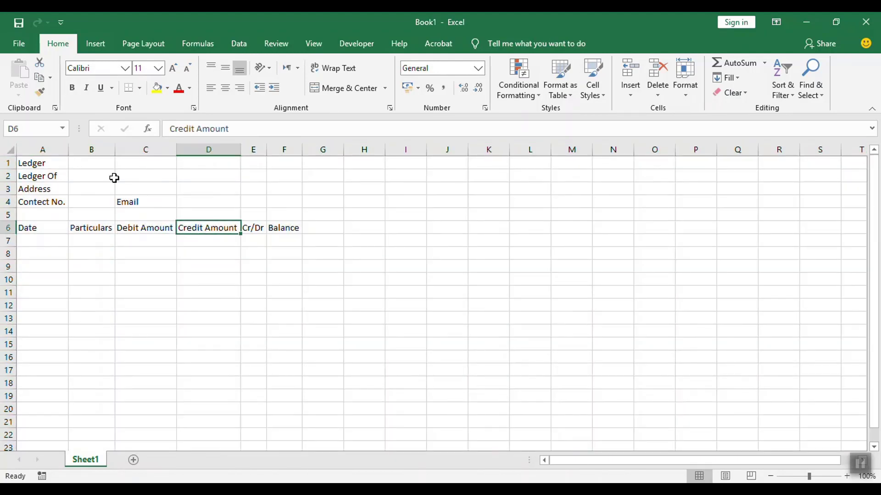
drag(115, 149, 270, 144)
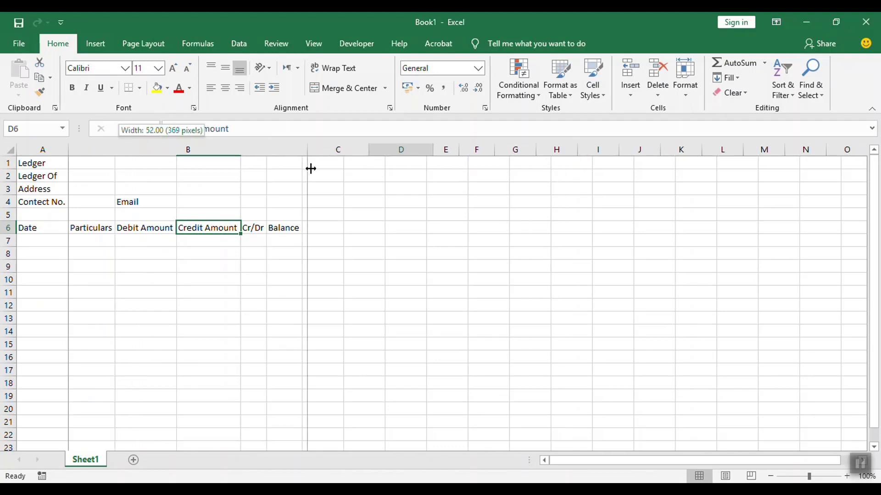
drag(271, 144, 304, 170)
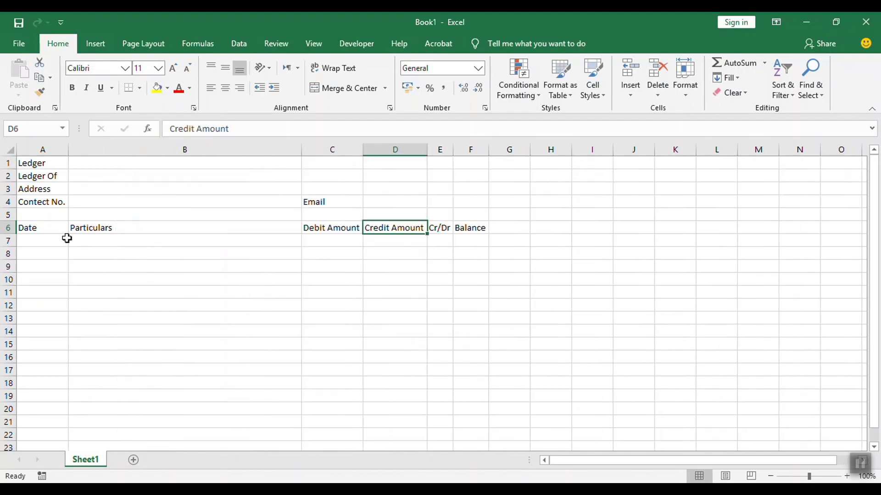
Merge and center the Ledger title across A1:F1 and make it bold.
drag(43, 164, 481, 119)
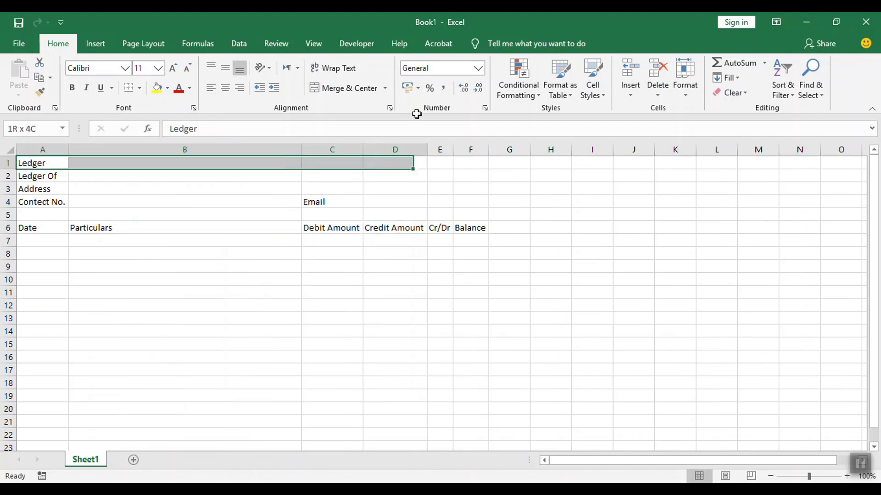
click(344, 88)
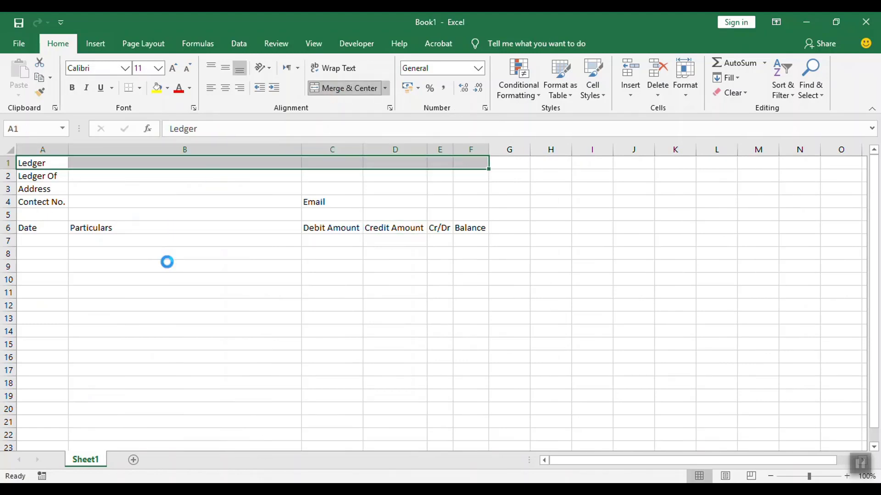
click(72, 87)
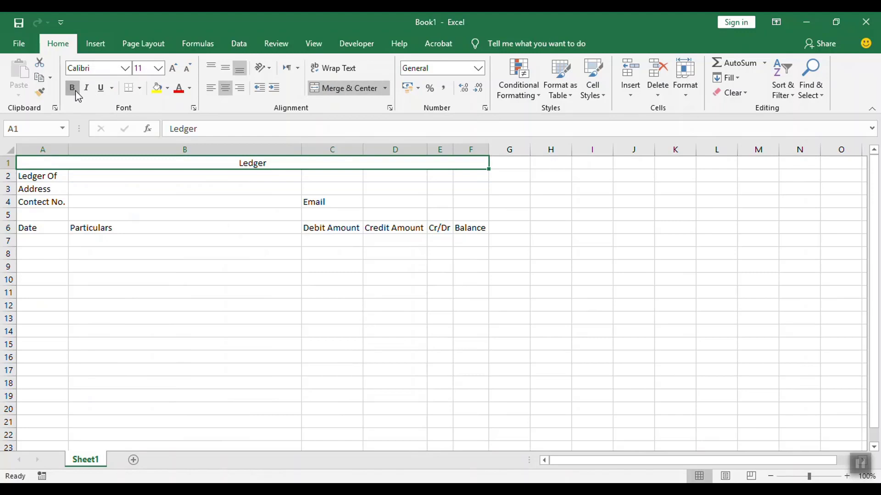
click(103, 176)
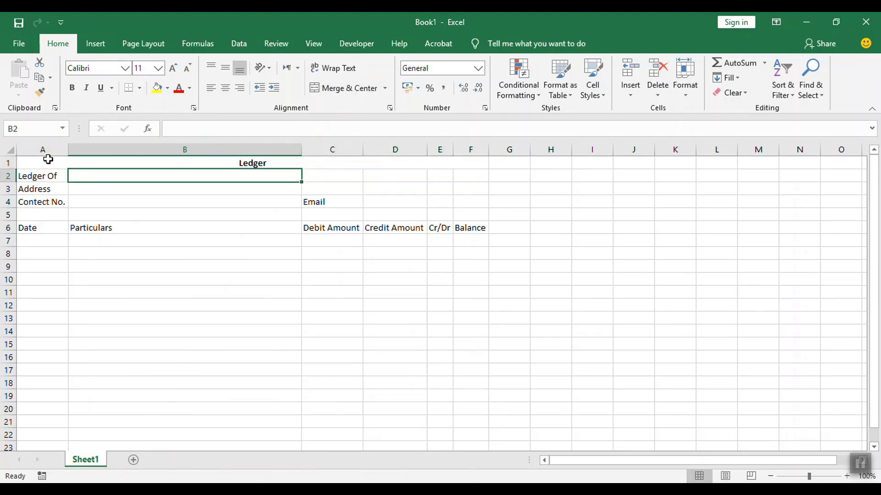
mouse_move(43, 161)
mouse_down()
mouse_move(397, 409)
mouse_move(464, 161)
mouse_up()
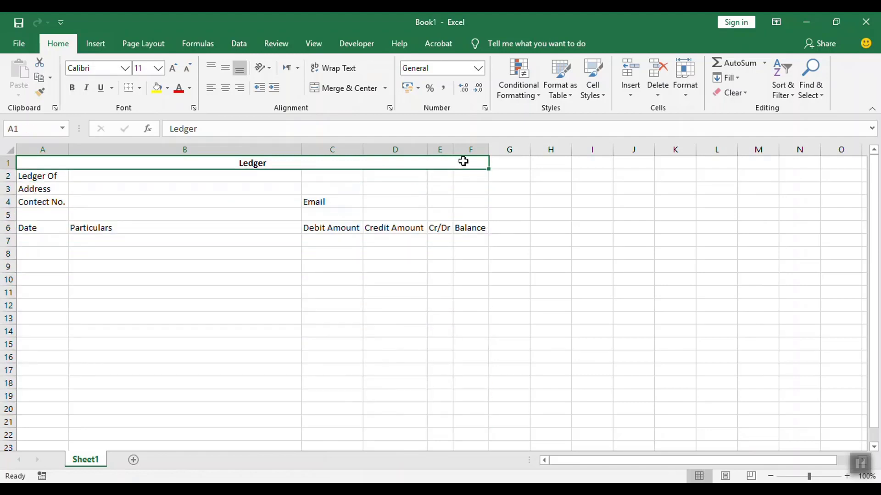
click(138, 87)
click(375, 331)
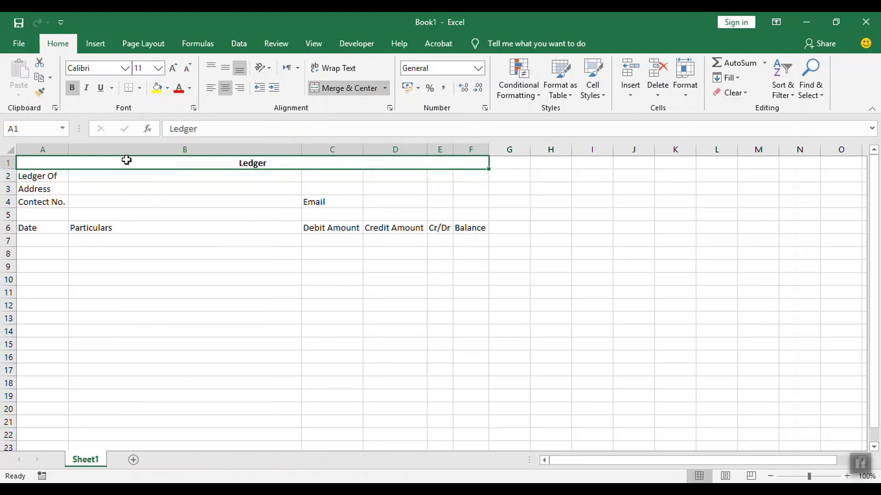
Merge B2:F2, B3:F3 and D4:F4 into single entry cells.
mouse_move(127, 159)
mouse_down()
mouse_move(146, 184)
mouse_move(472, 180)
mouse_up()
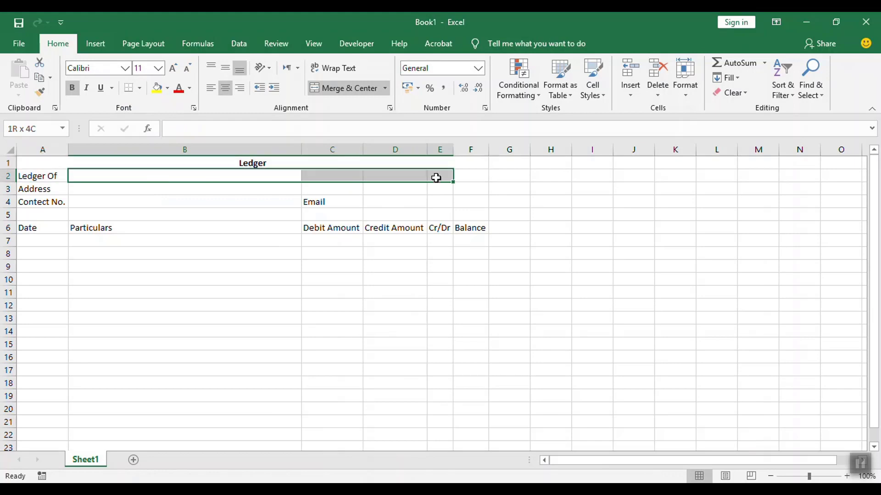
click(348, 87)
click(138, 193)
drag(138, 193, 461, 191)
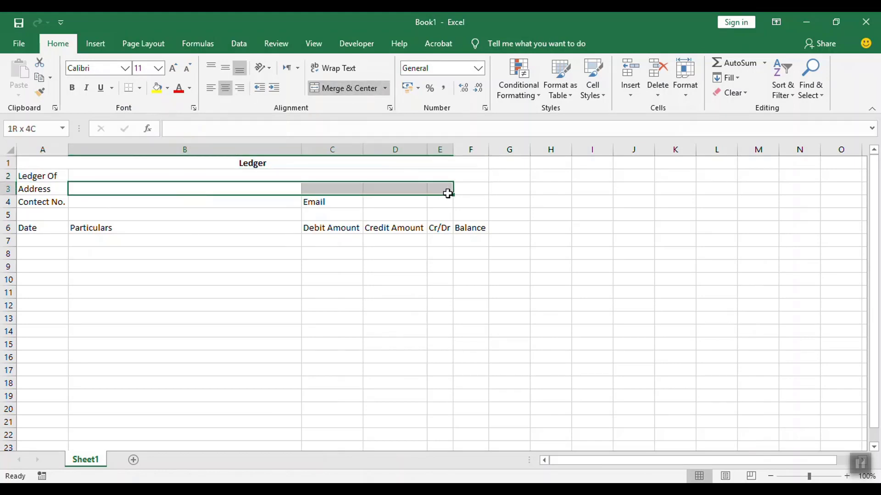
click(348, 89)
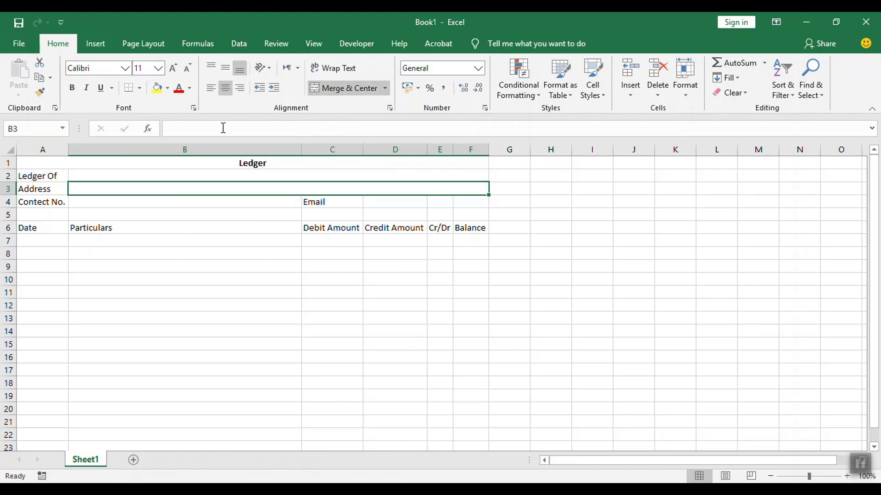
click(173, 175)
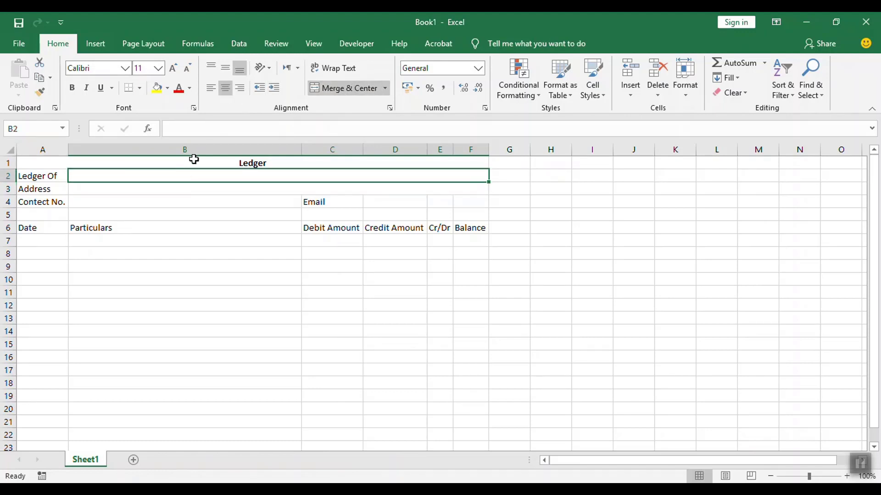
click(117, 201)
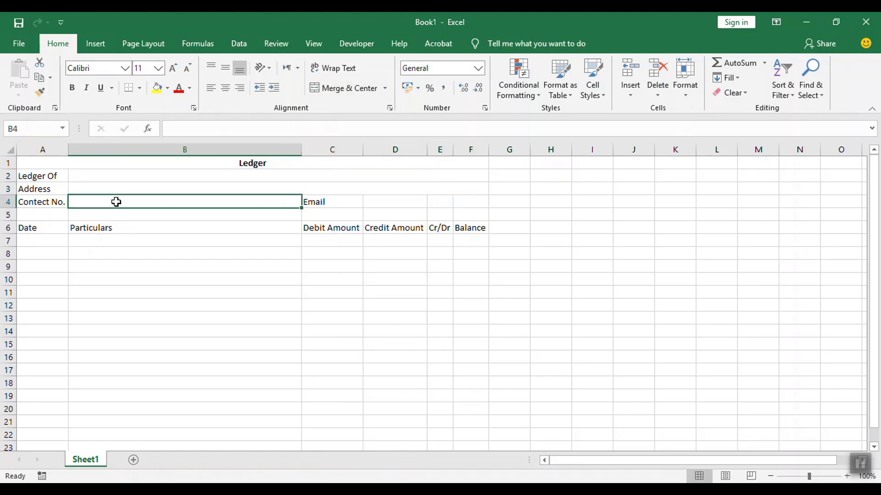
drag(377, 200, 482, 202)
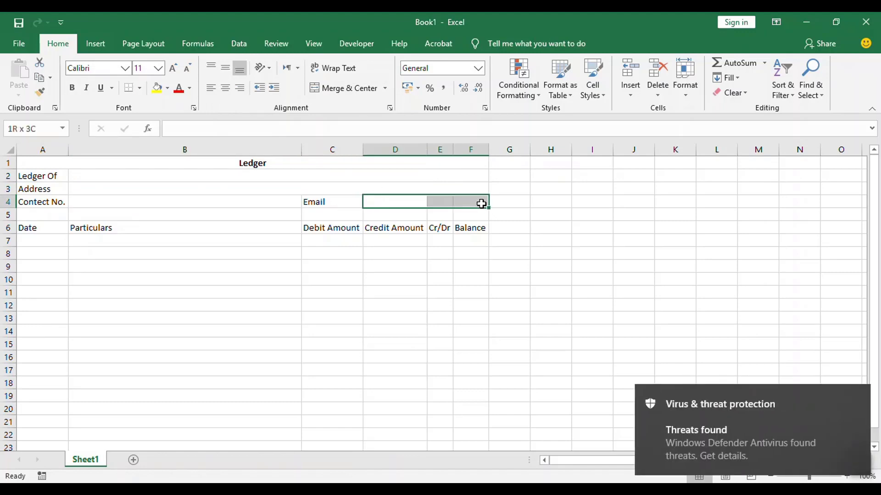
click(861, 395)
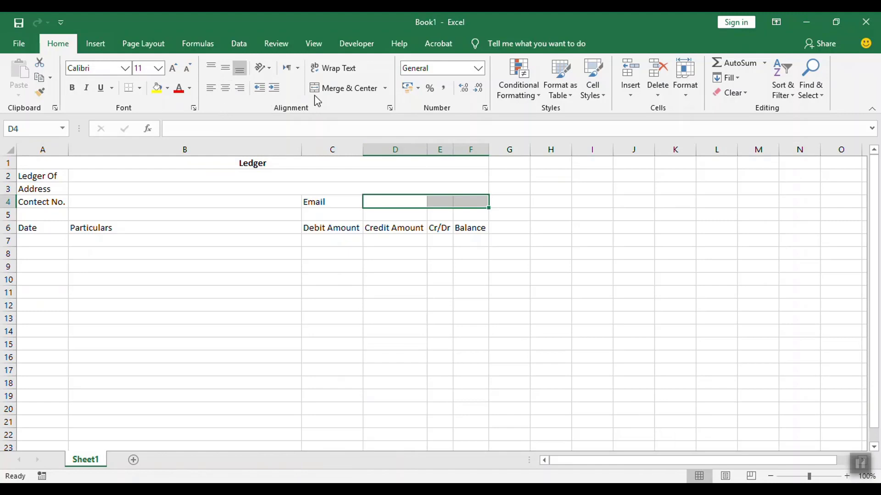
click(336, 85)
Merge A5:F5 and shrink row 5 to a thin 3.75-point separator strip.
click(226, 88)
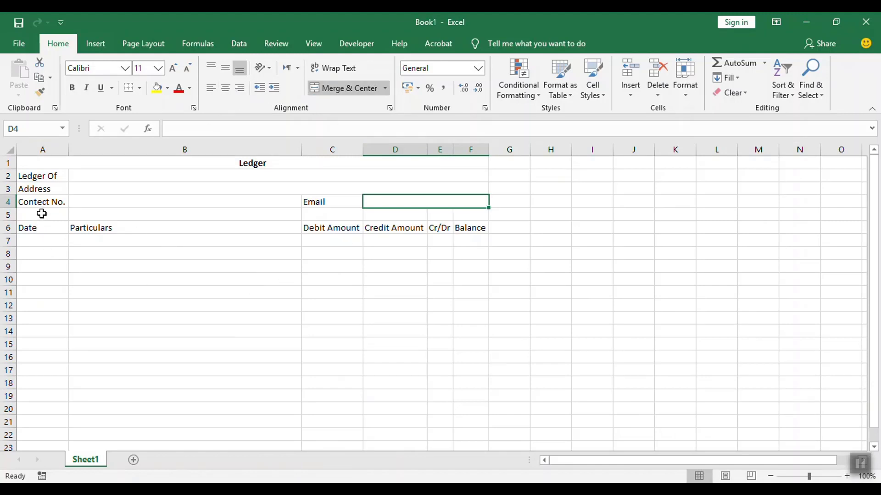
drag(41, 212, 469, 221)
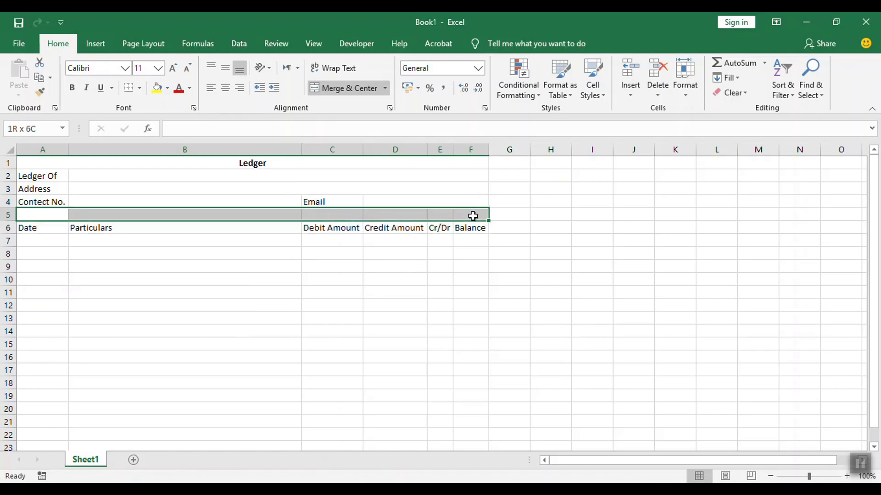
click(344, 87)
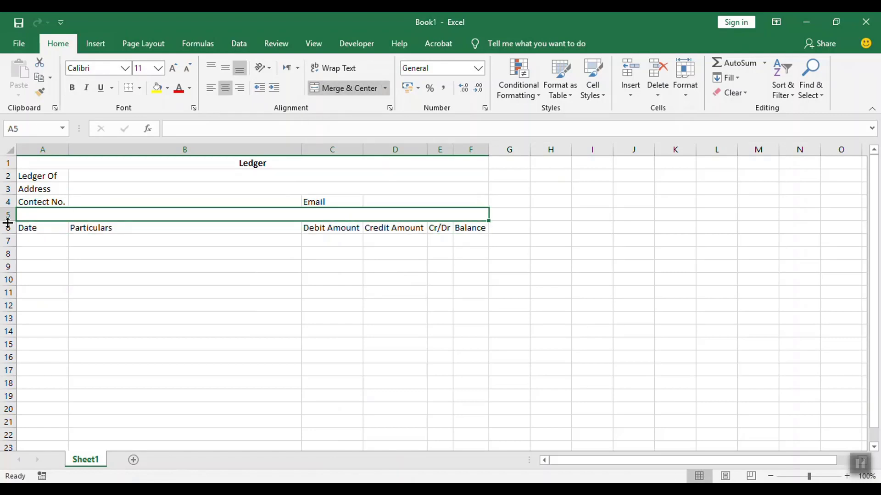
drag(7, 223, 16, 213)
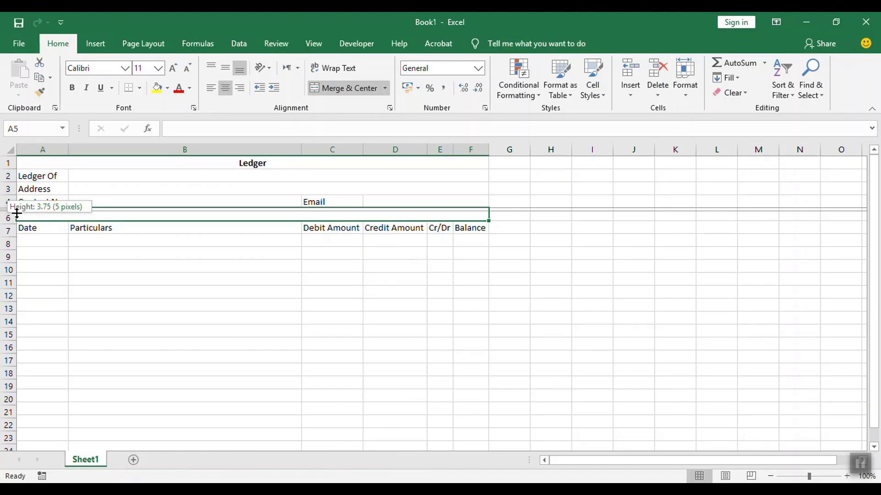
drag(17, 214, 17, 215)
click(133, 248)
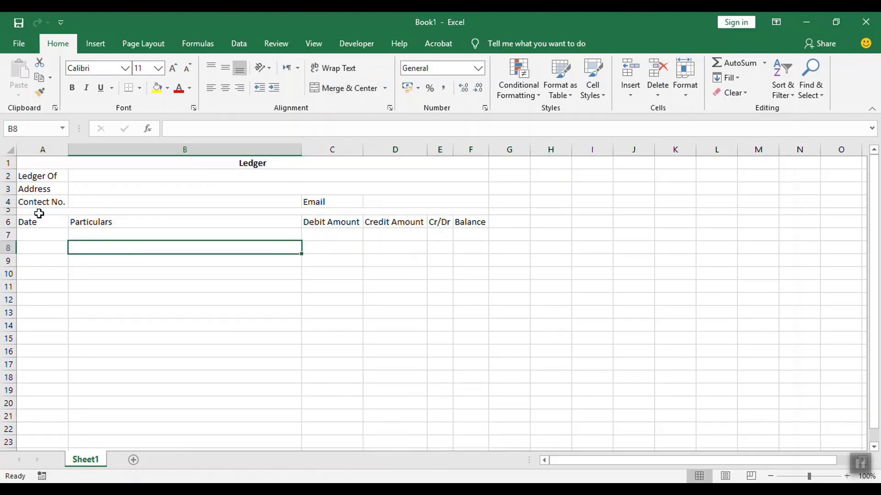
drag(33, 161, 412, 201)
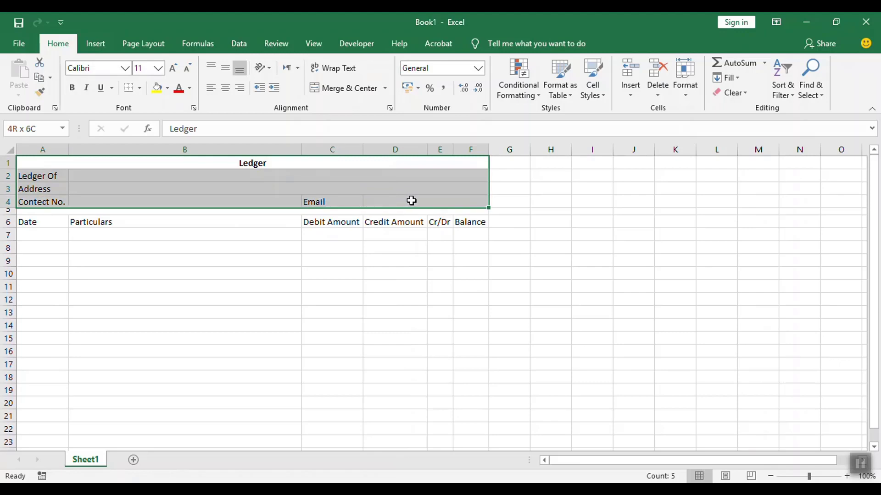
Apply All Borders to the header block A1:F4 and the ledger table A6:F21.
click(140, 89)
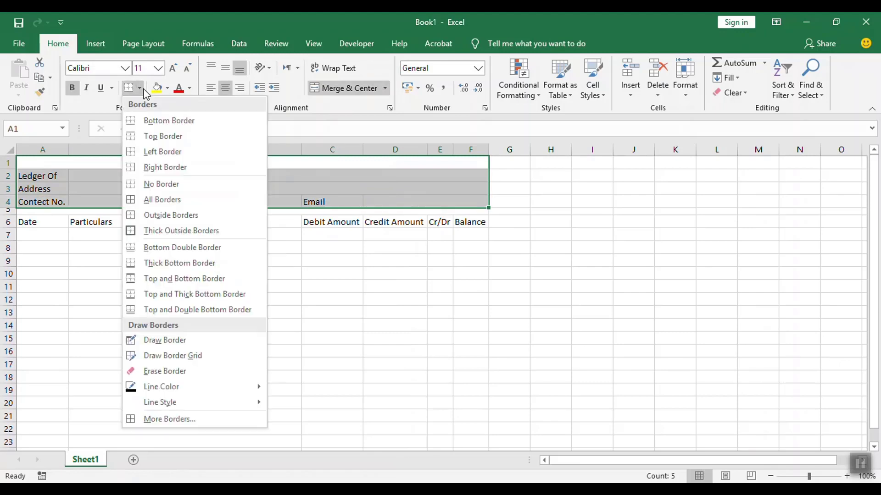
click(158, 201)
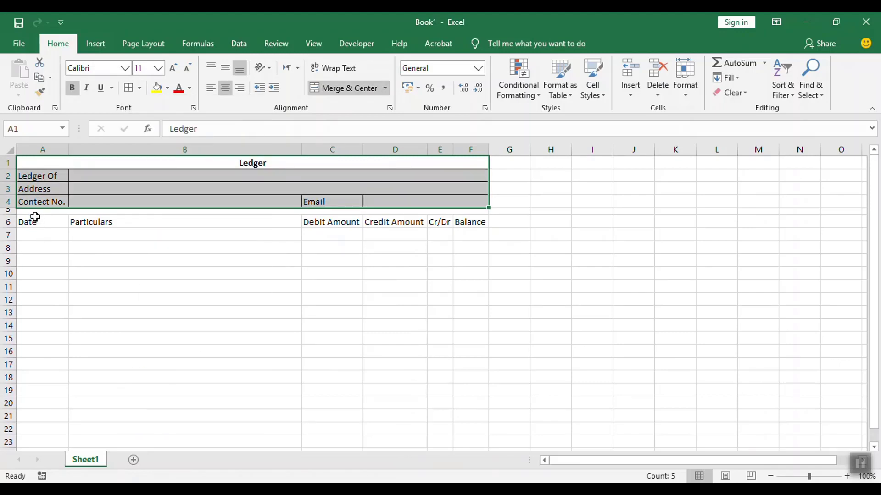
drag(35, 216, 475, 212)
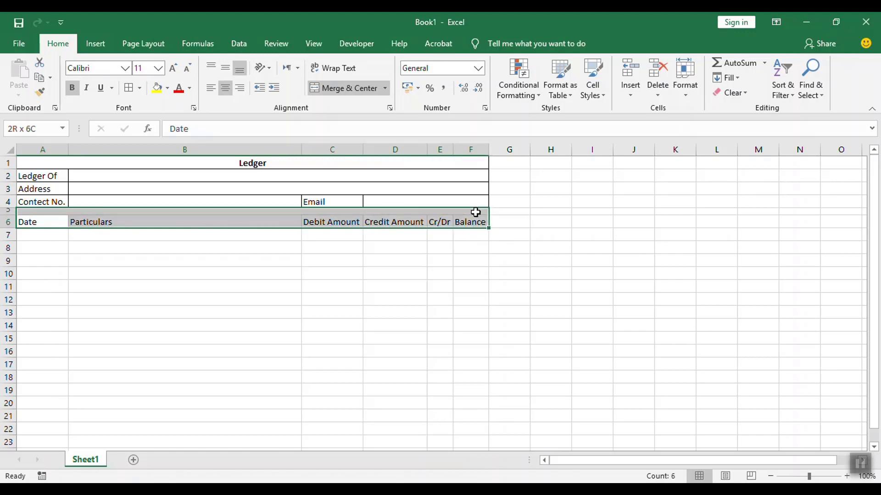
mouse_move(39, 222)
mouse_down()
mouse_move(148, 293)
mouse_move(456, 422)
mouse_up()
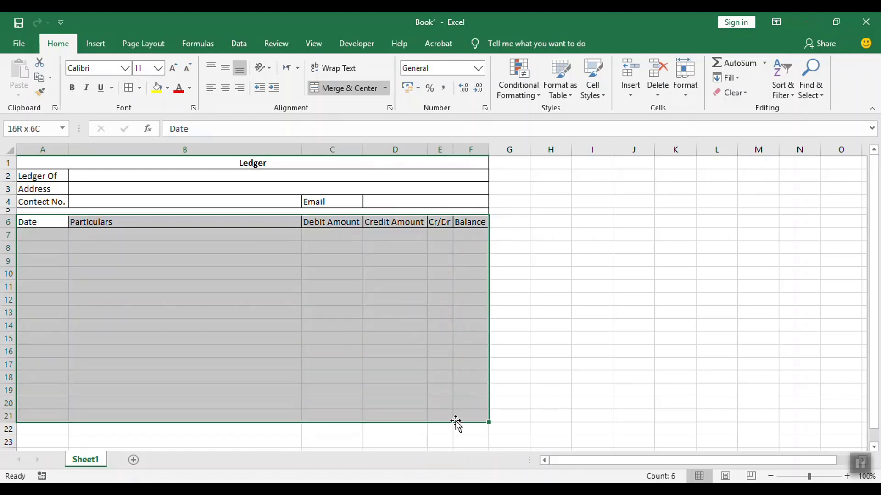
click(129, 88)
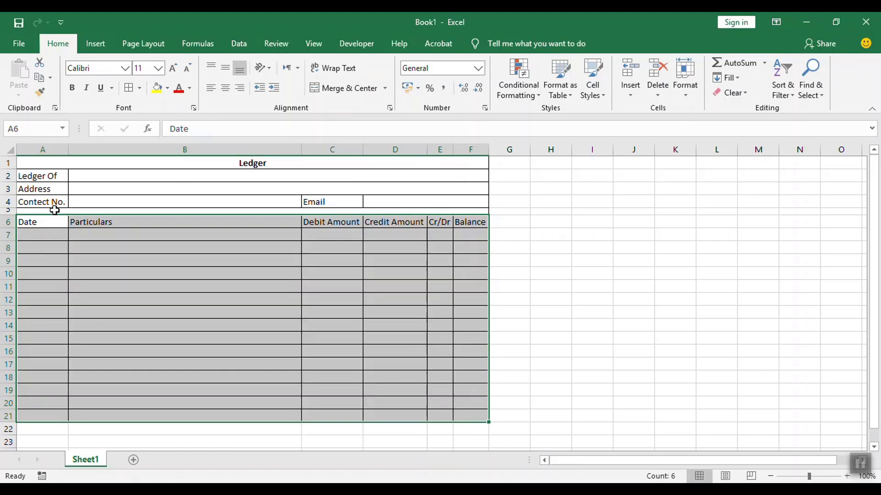
mouse_move(54, 210)
mouse_down()
mouse_move(344, 196)
mouse_move(398, 211)
mouse_up()
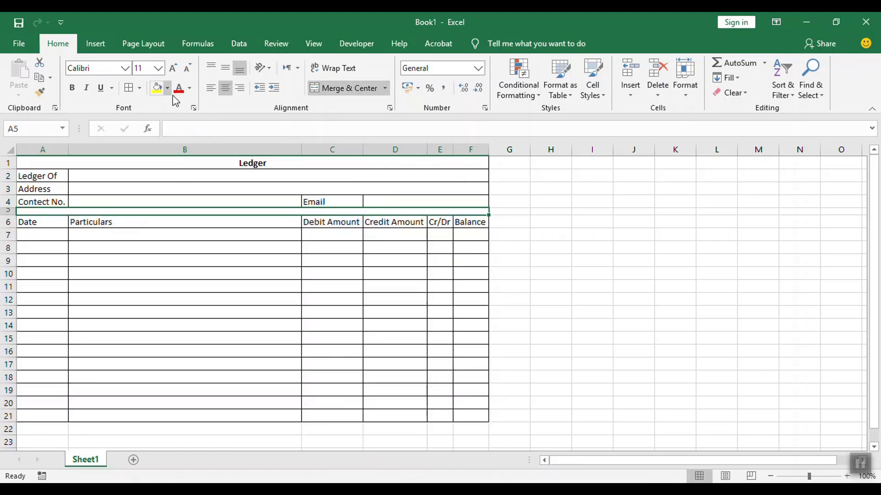
Fill the row 5 separator strip with a light blue theme colour.
click(167, 88)
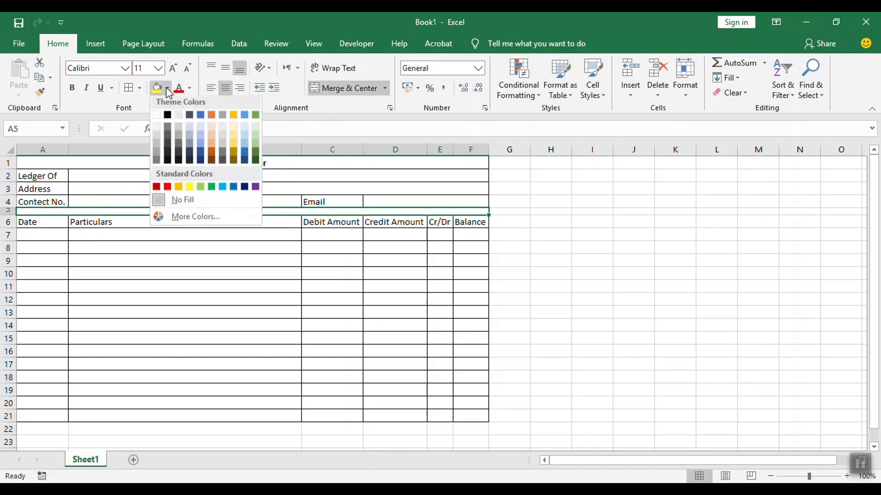
click(200, 137)
click(521, 307)
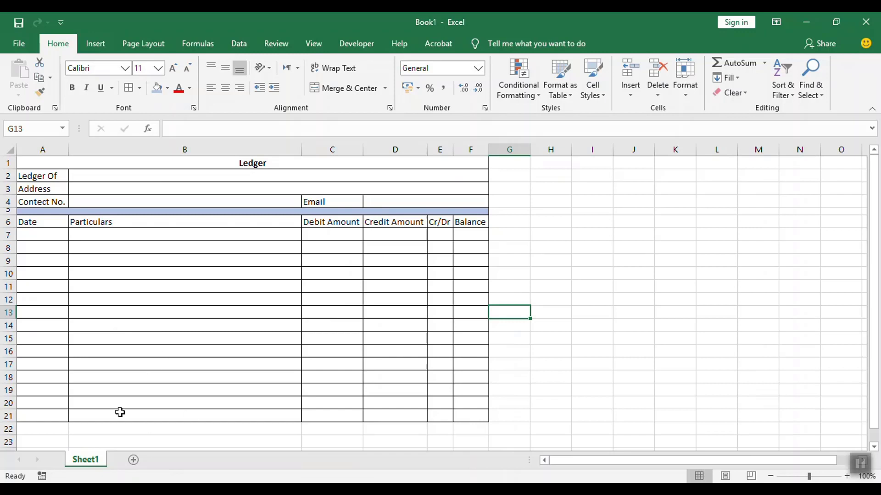
click(58, 234)
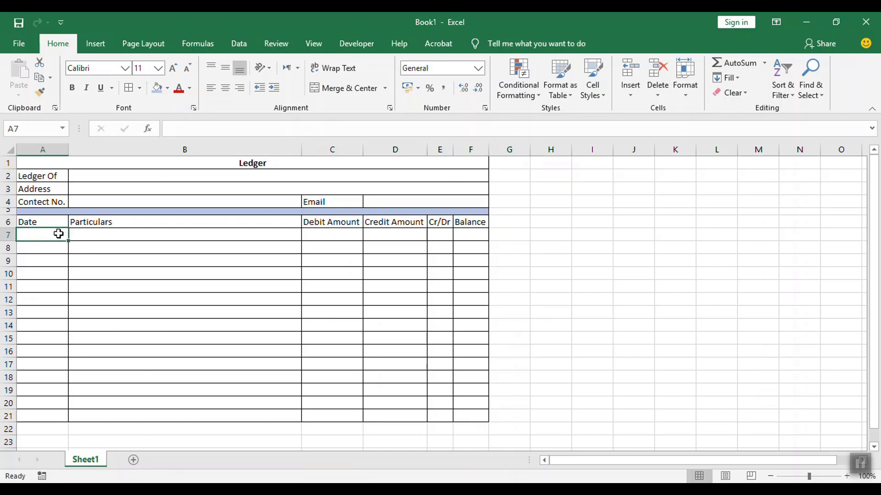
Begin renaming the Sheet1 tab, typing Ledger, then erase the name back to blank.
double_click(91, 464)
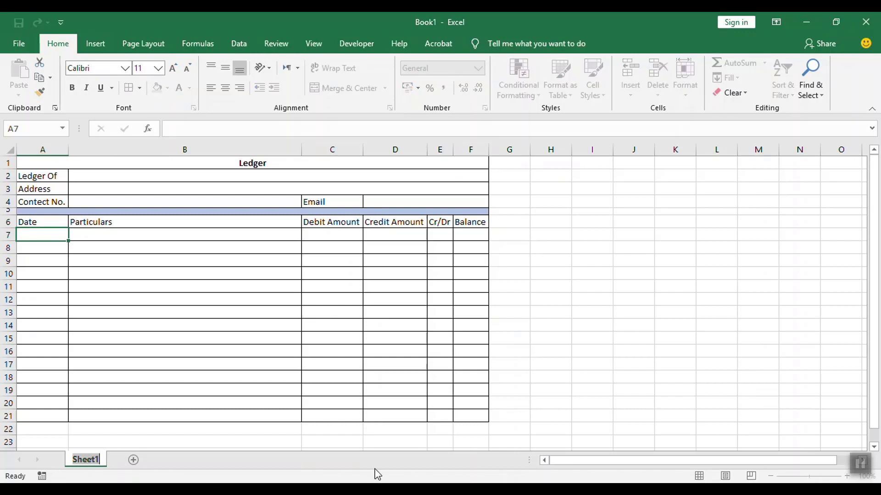
text(Led)
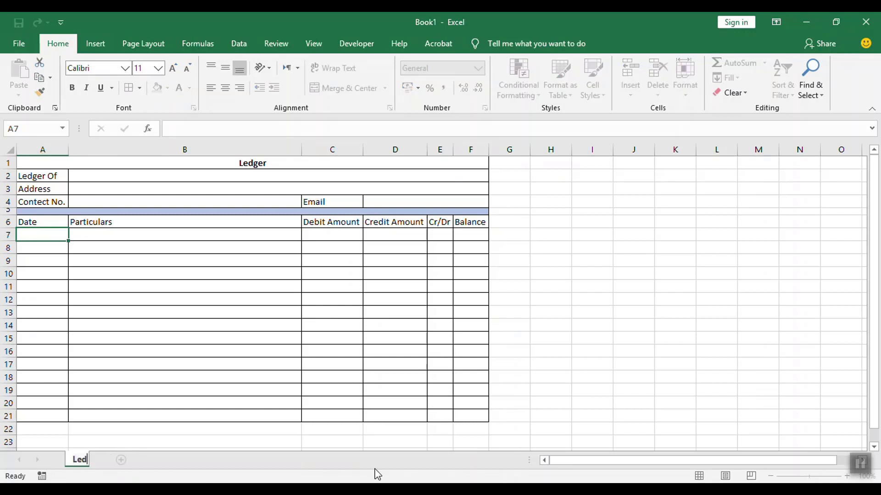
text(ger)
key(BackSpace)
key(BackSpace)
key(BackSpace)
key(BackSpace)
key(BackSpace)
key(BackSpace)
Enter the account holder's name in the merged cell B2 beside Ledger Of.
click(164, 176)
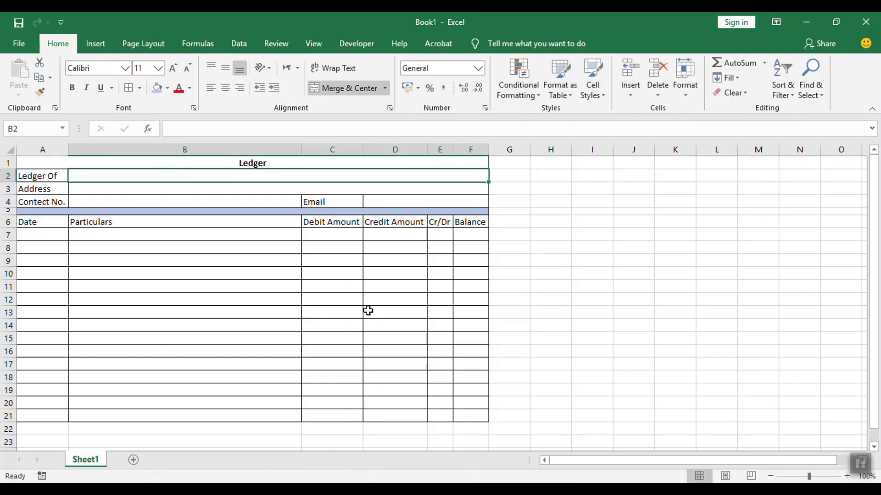
text(R)
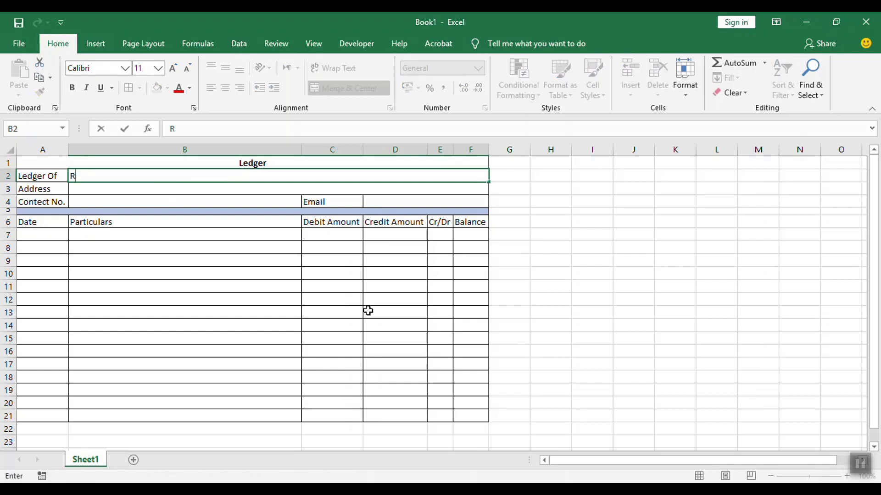
key(BackSpace)
text(Rahul)
key(Return)
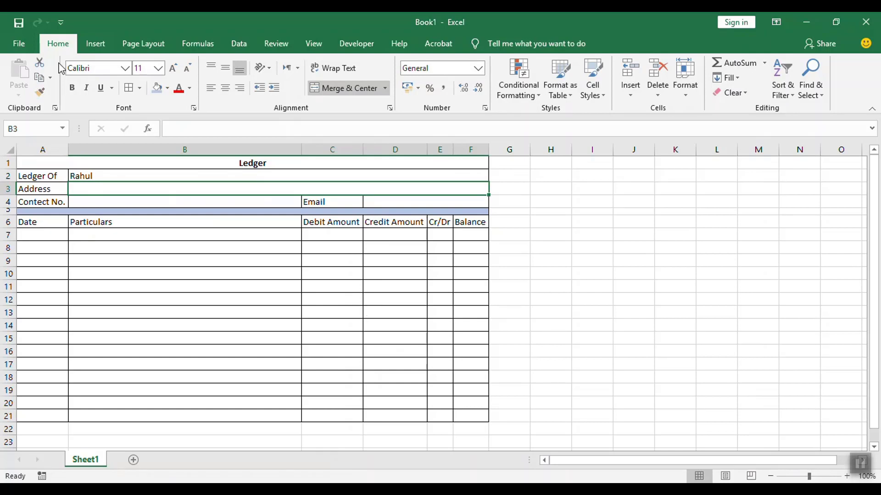
click(343, 232)
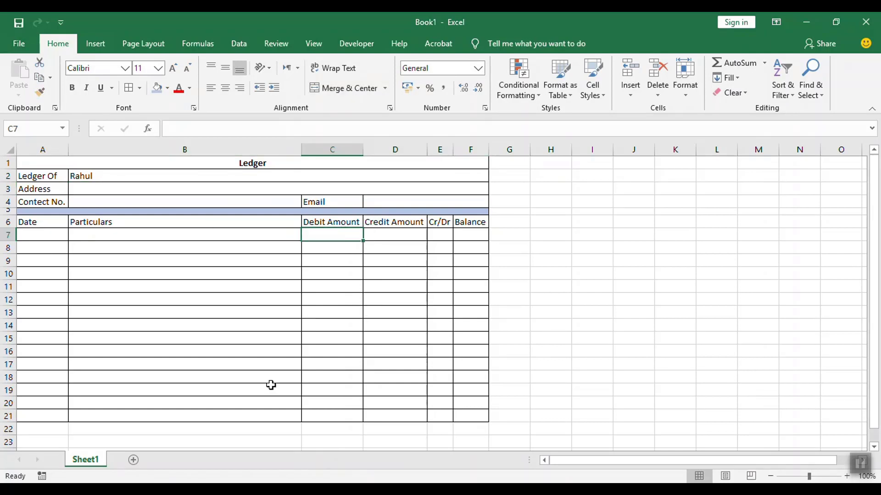
Add a blank worksheet, move it before Sheet1 and name it Index.
click(134, 460)
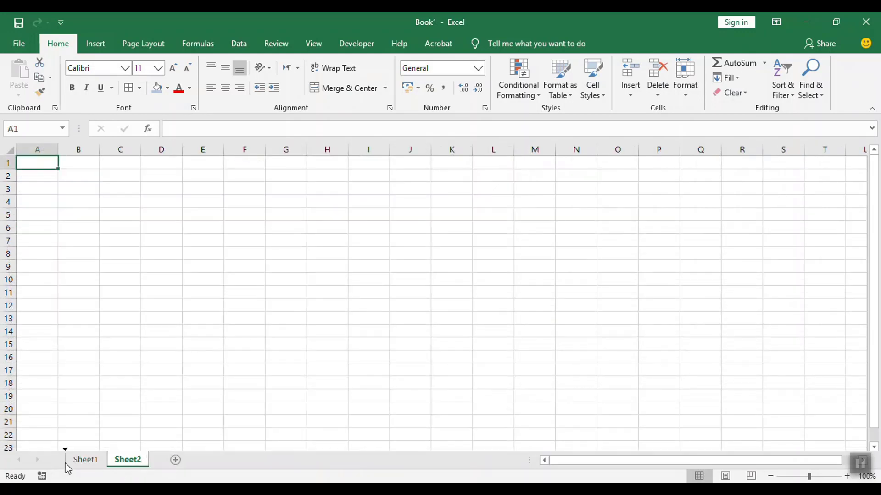
drag(67, 468, 65, 465)
double_click(79, 460)
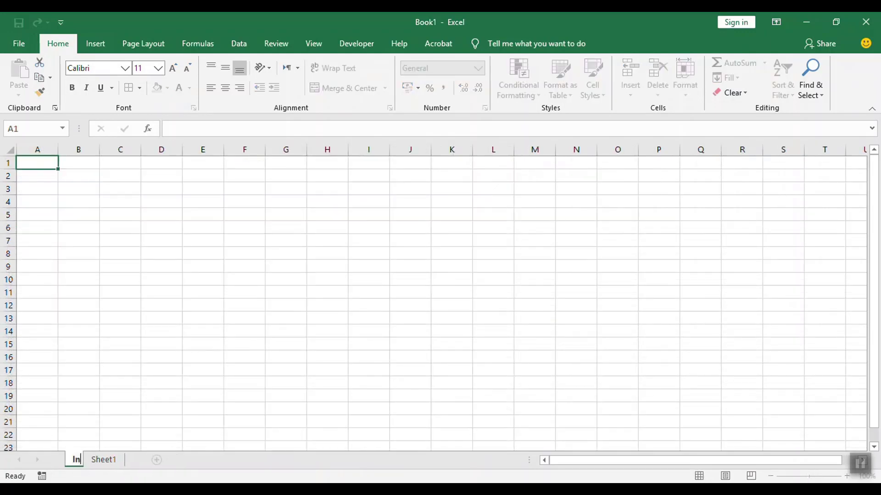
text(Index)
key(Return)
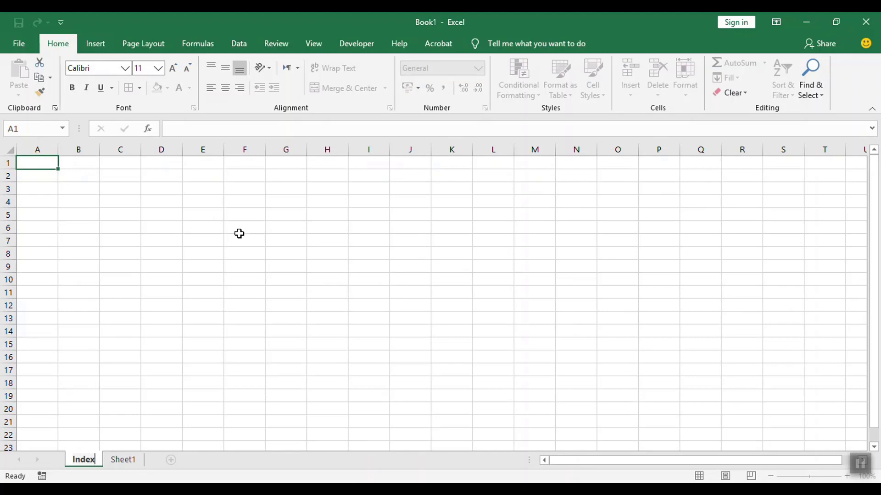
text(n)
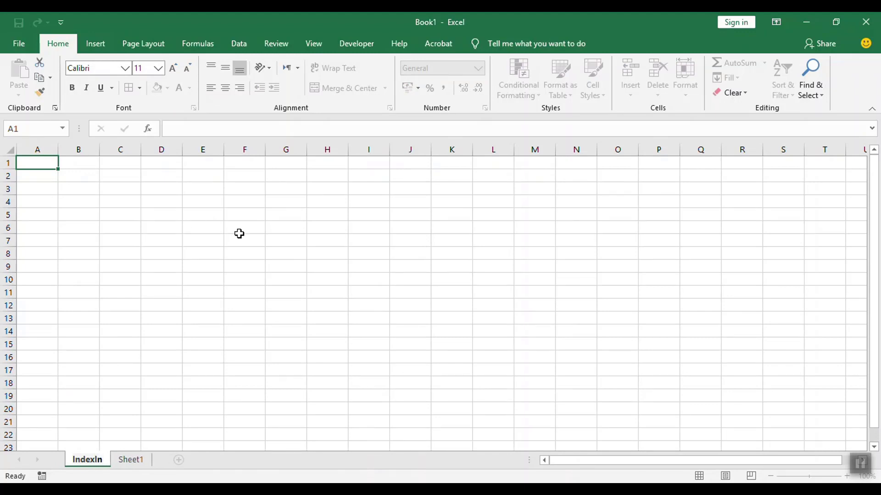
key(BackSpace)
key(BackSpace)
click(197, 250)
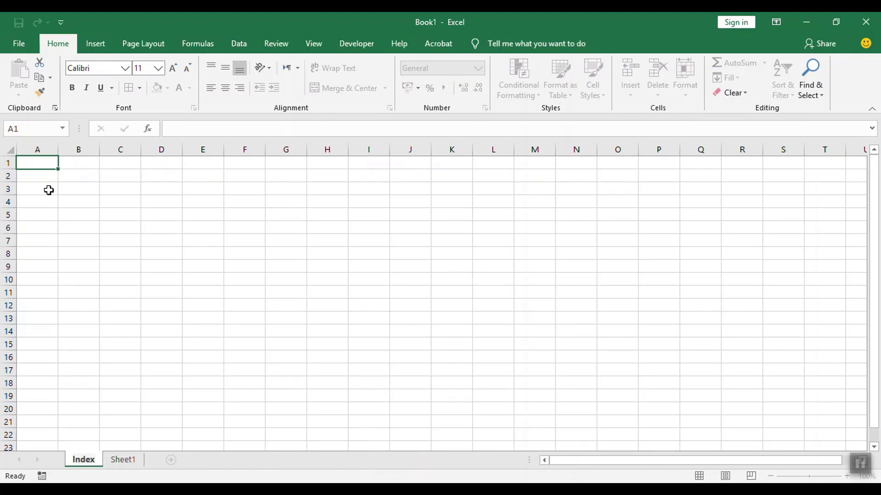
Enter the title Index in cell A1.
click(50, 162)
text(Ind)
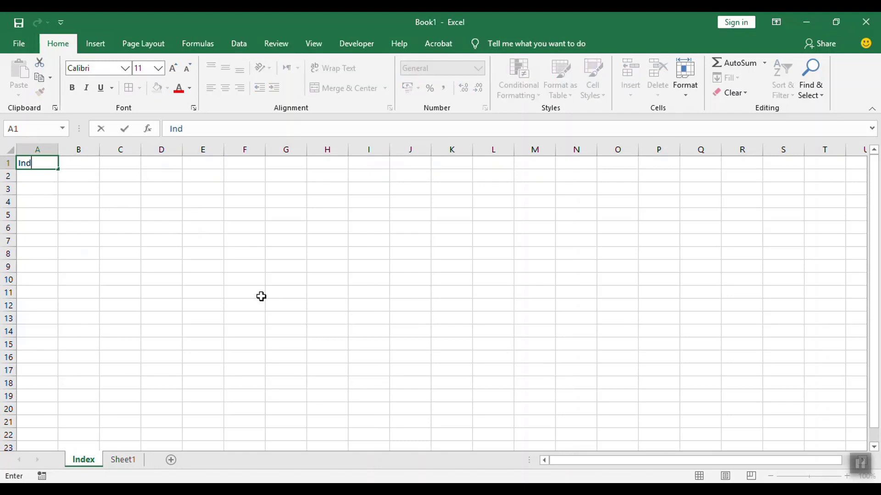
text(ex)
click(47, 185)
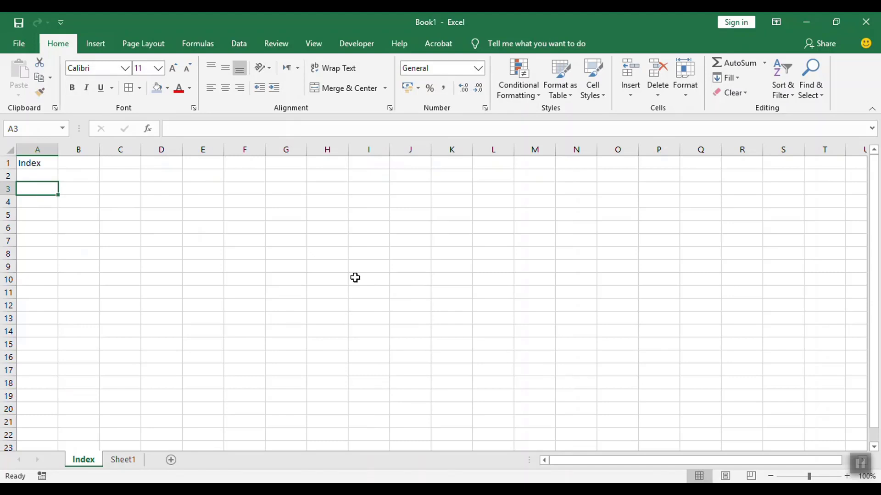
text(Acc)
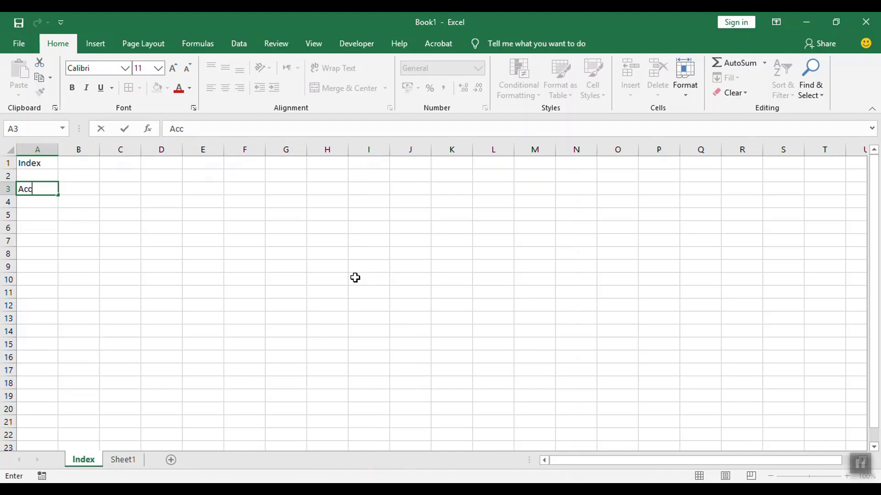
key(Escape)
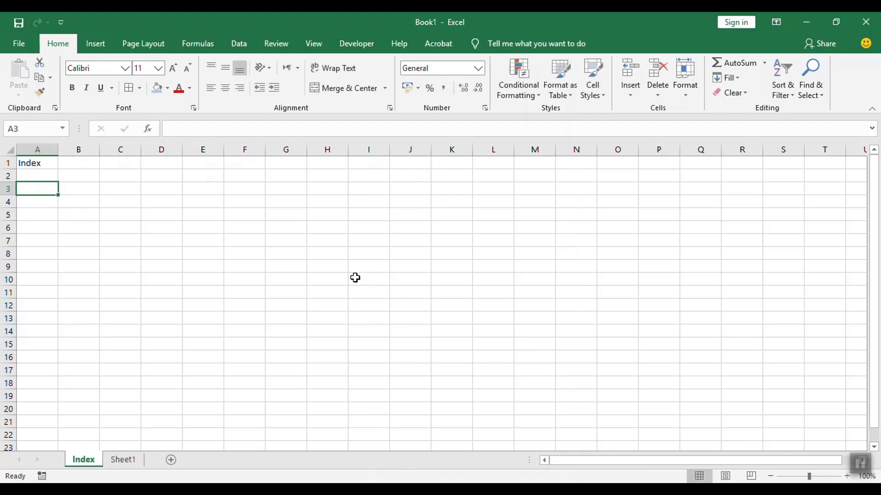
Put the header Account Head in B3 and SrNo in A3.
key(Tab)
text(Accou)
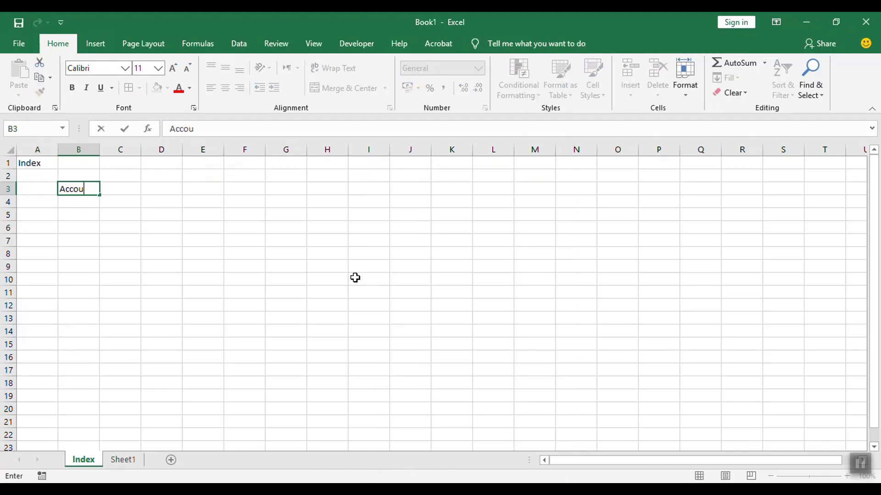
text(nt He)
text(d)
key(BackSpace)
text(ad)
key(Tab)
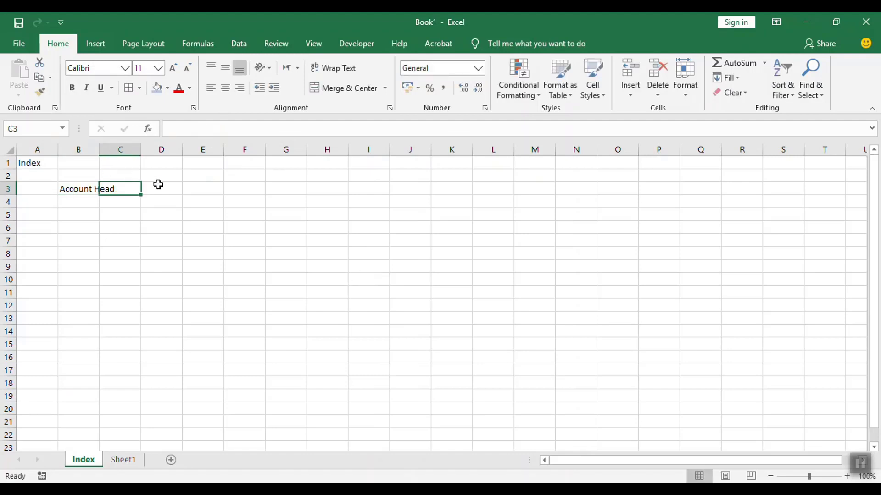
click(24, 187)
text(S)
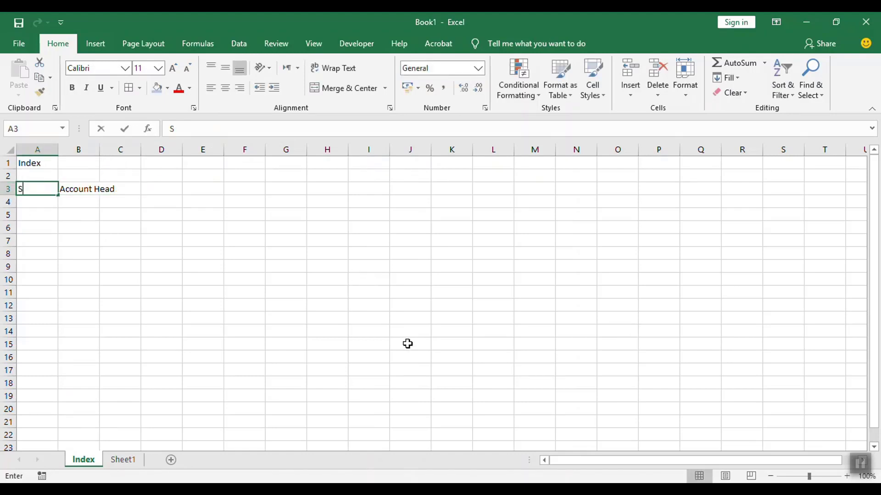
text(rNo.)
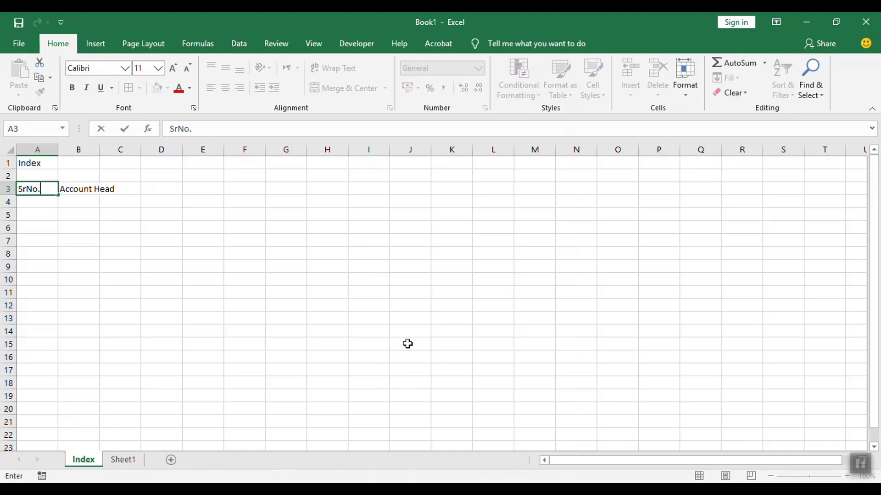
key(Tab)
key(Tab)
key(Tab)
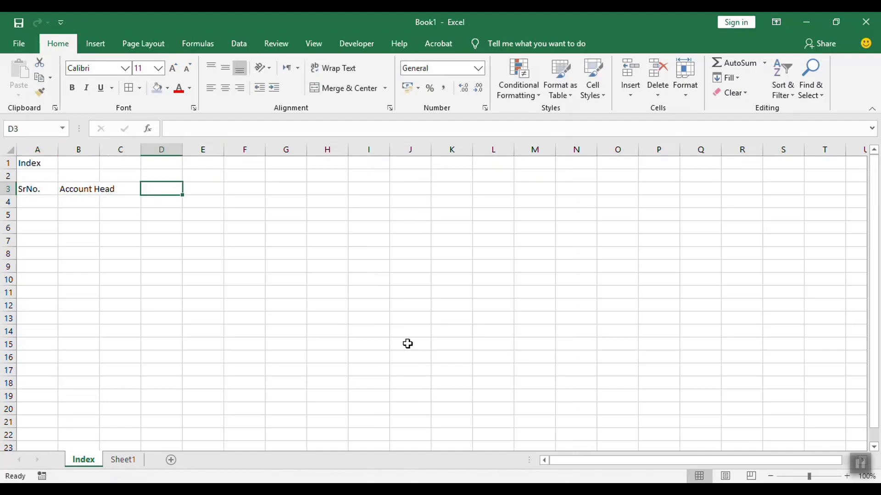
key(Left)
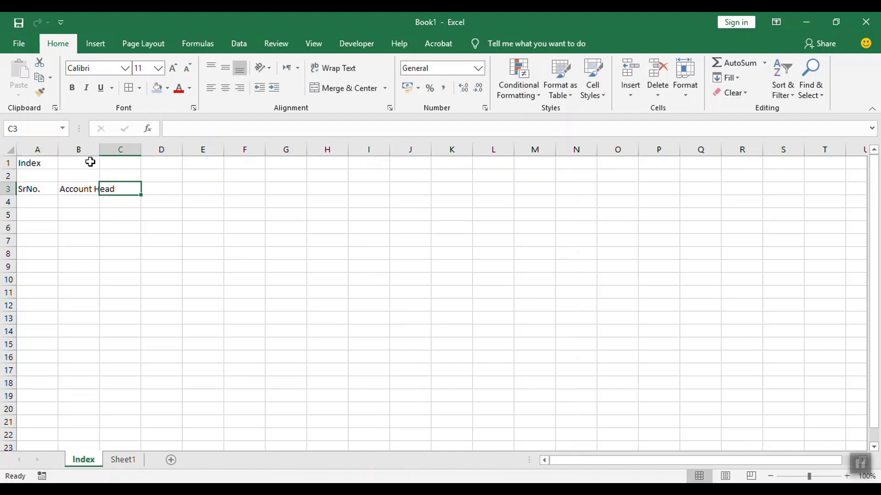
Auto-fit column B and fill C3 and D3 with SrNo. and Account Head.
double_click(102, 150)
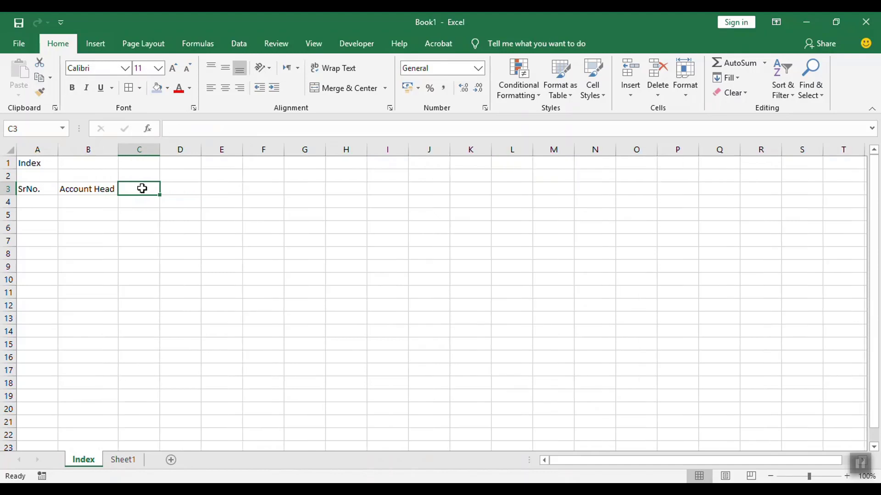
text(SrNo)
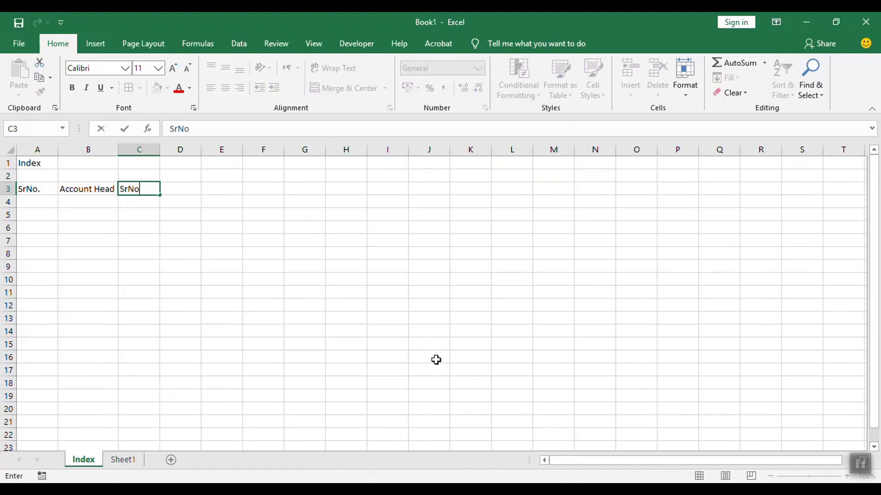
text(.)
key(Tab)
text(A)
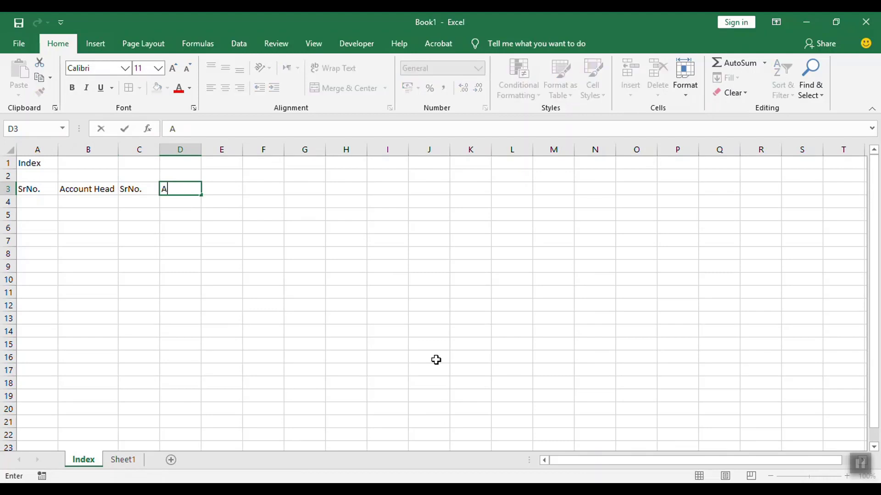
text(ccount)
text( H)
text(ead)
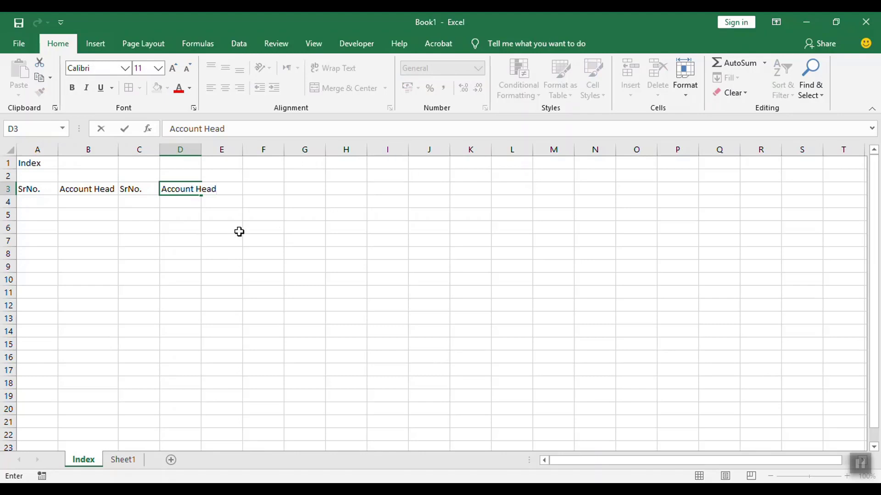
click(238, 232)
AutoFit every column on the Index sheet and widen column B to 40.29.
drag(36, 164, 221, 148)
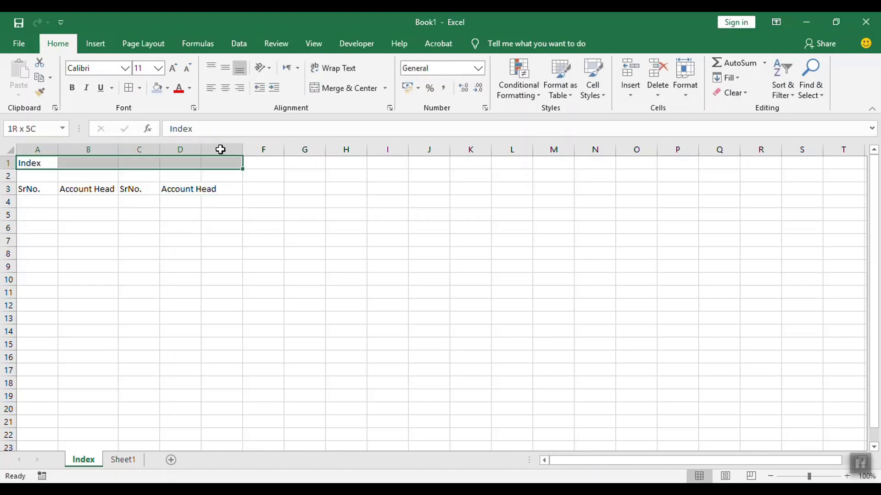
click(11, 150)
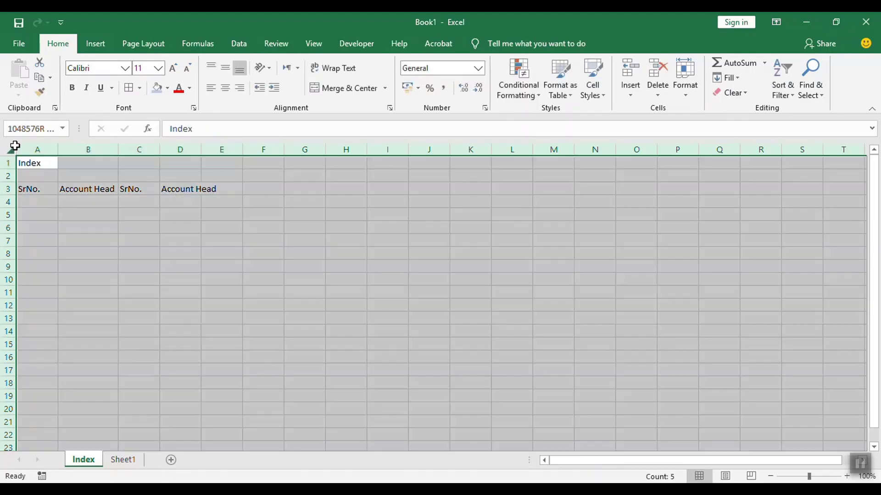
double_click(58, 150)
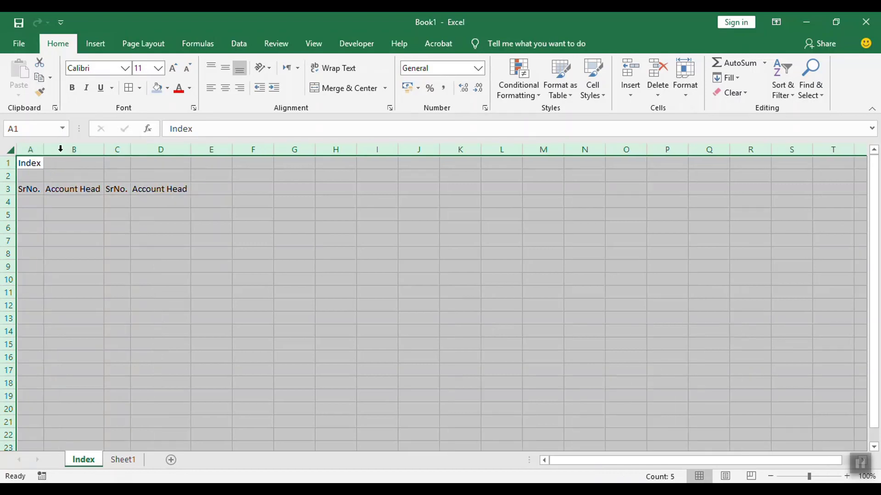
click(238, 216)
mouse_move(106, 155)
mouse_down()
mouse_move(250, 172)
mouse_move(218, 180)
mouse_move(233, 185)
mouse_up()
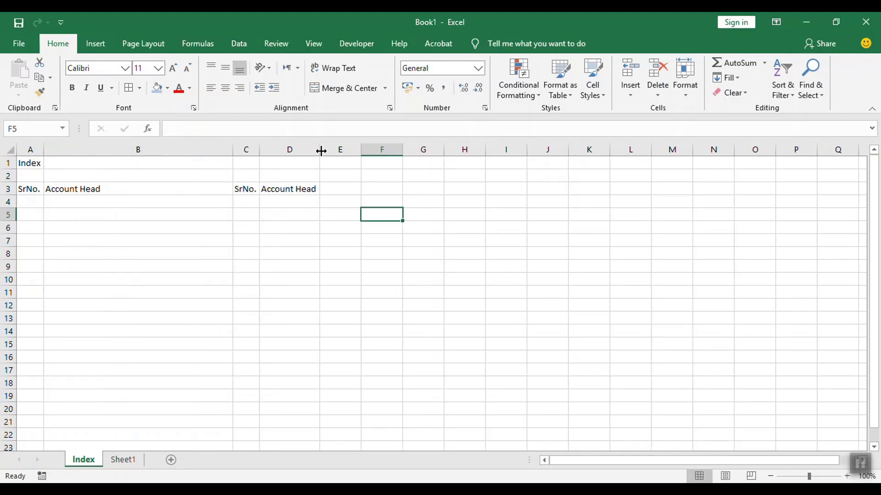
Widen column D, then merge-center and bold the Index title across A1:D1.
drag(324, 150, 443, 187)
drag(33, 166, 390, 157)
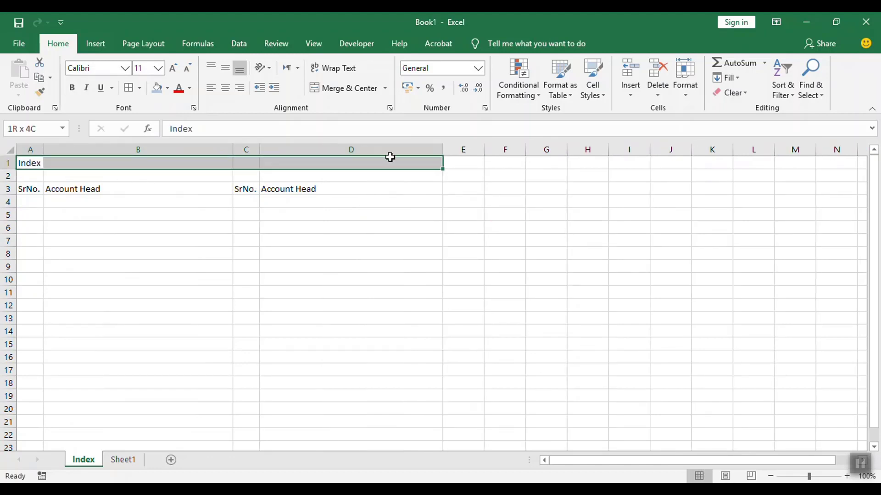
click(349, 87)
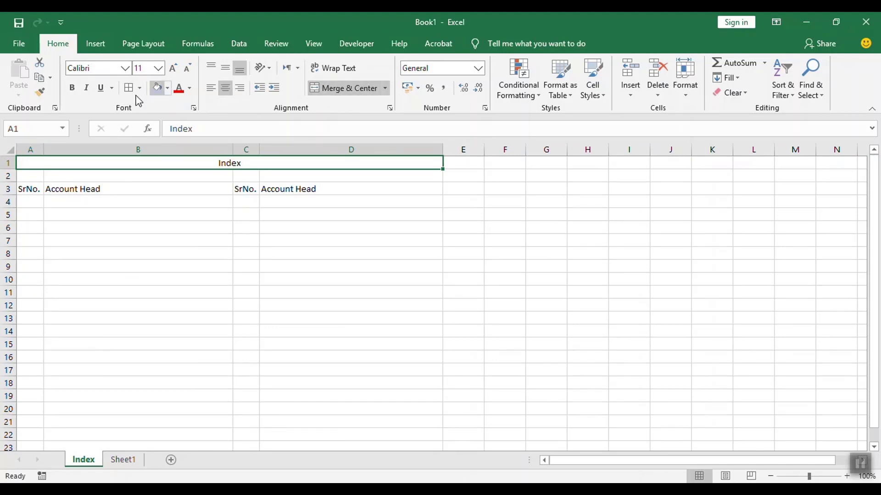
click(72, 88)
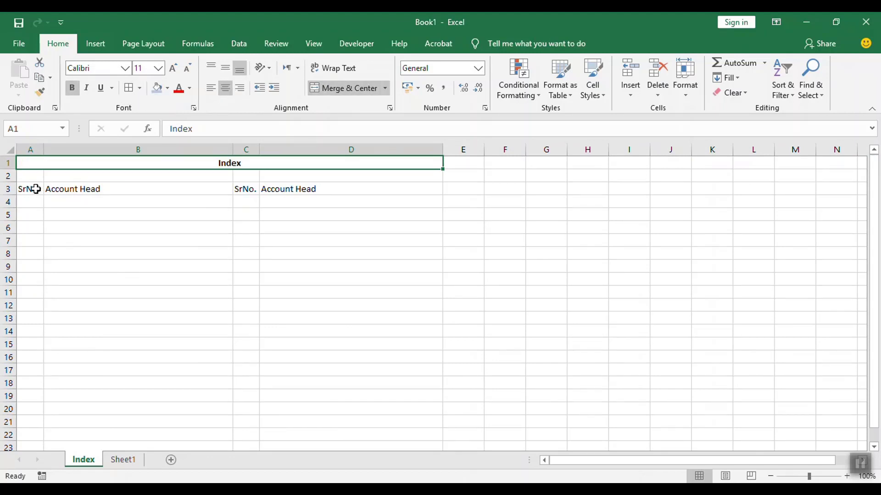
Center the row 3 headers and apply All Borders to A1:D21.
mouse_move(35, 189)
mouse_down()
mouse_move(353, 181)
mouse_move(373, 188)
mouse_up()
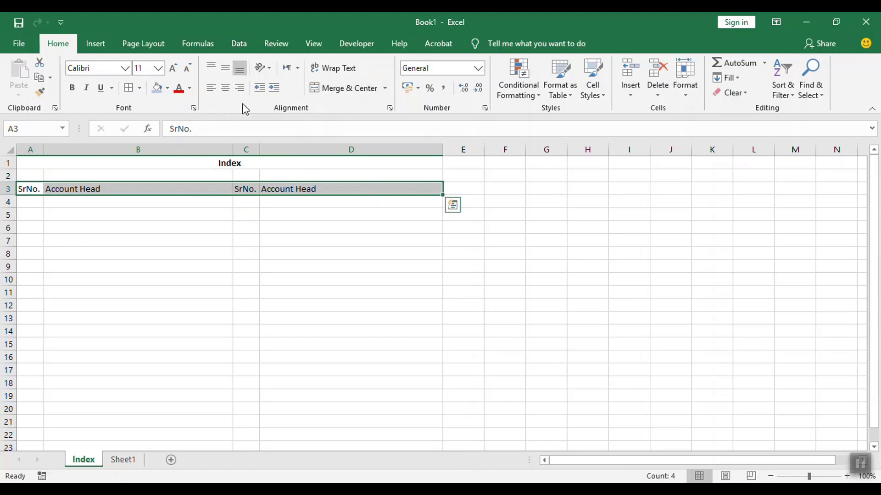
click(225, 88)
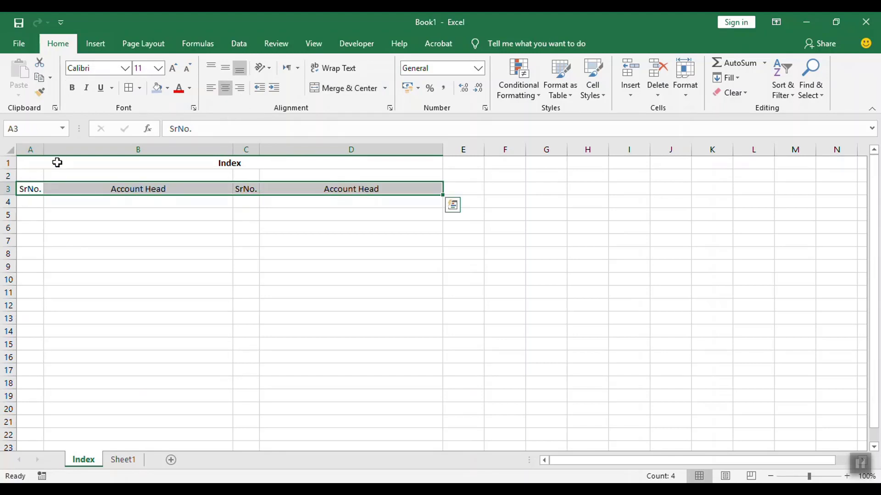
mouse_move(57, 161)
mouse_down()
mouse_move(312, 435)
mouse_move(320, 426)
mouse_up()
click(129, 87)
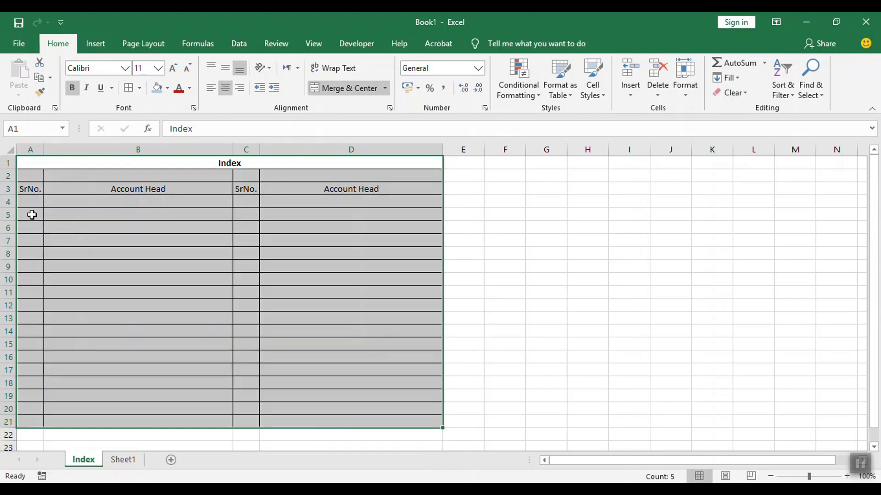
click(32, 202)
Type serial numbers 1 through 15 down column A starting at A4.
text(1)
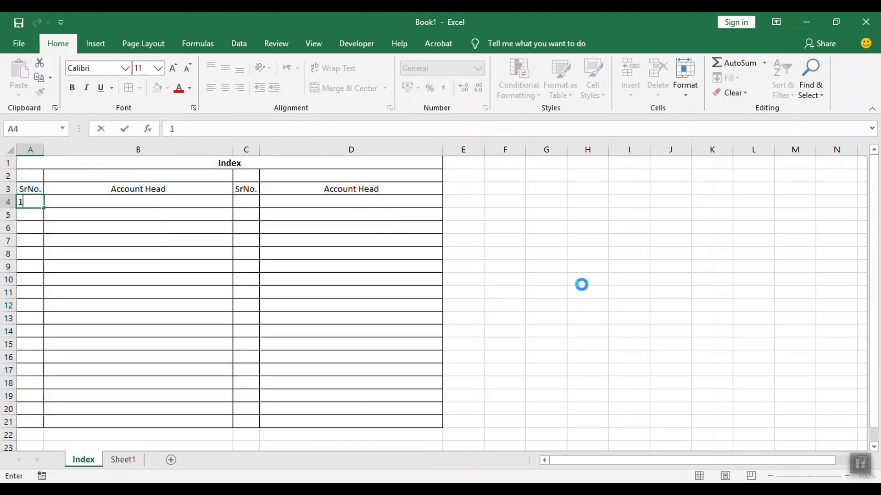
text( 2 3 4)
key(Return)
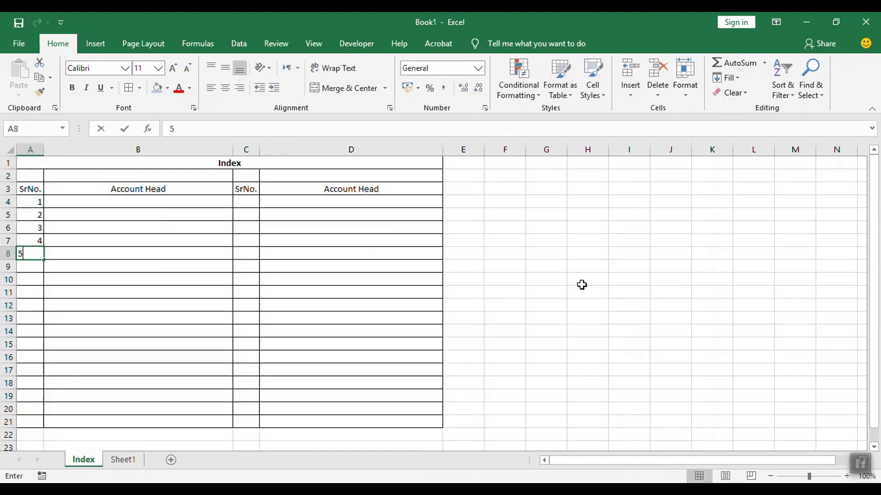
text(5 6)
key(Return)
text(7 8 )
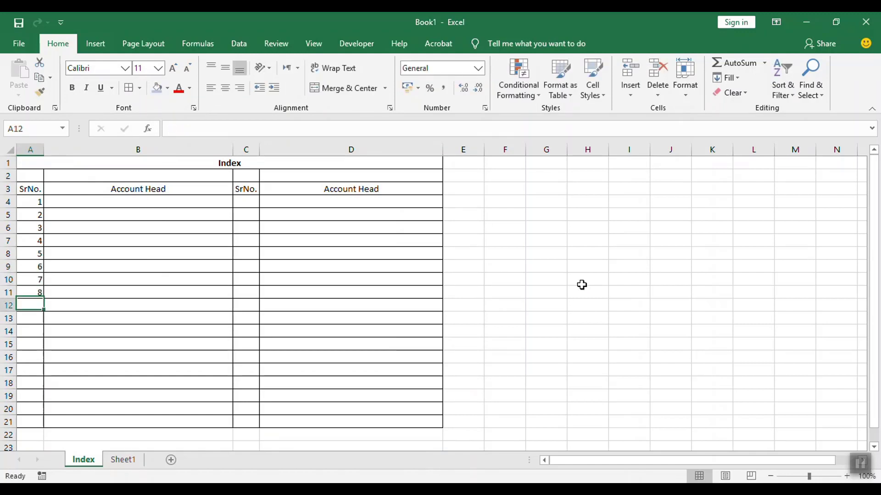
text(9)
key(Return)
text(10)
key(Return)
text(11 )
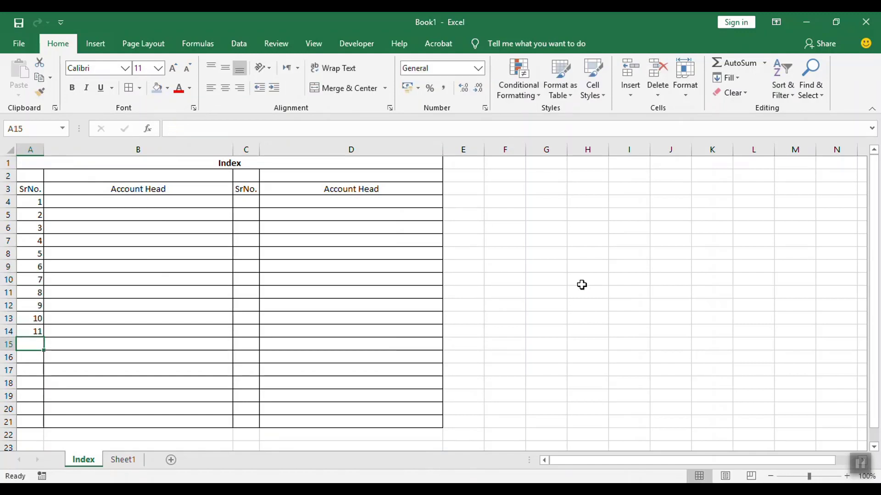
text(12 13 14 )
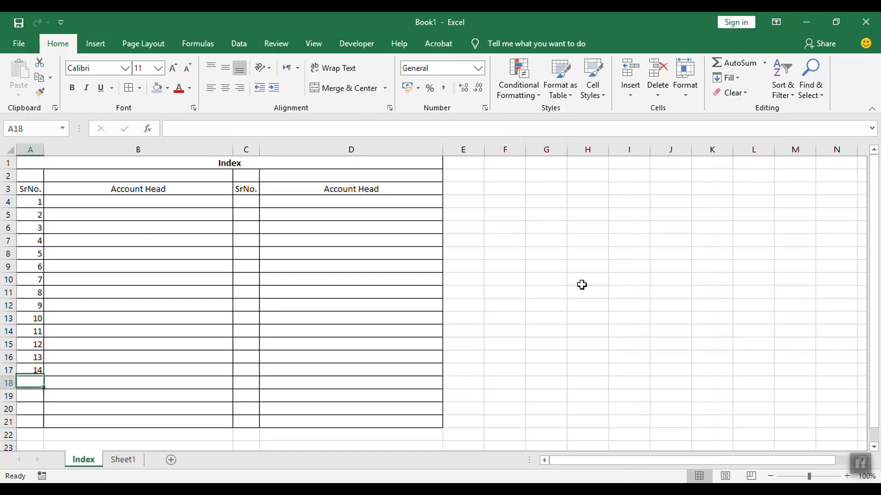
text(15)
Delete the surplus serial numbers 11 to 15 below row 13.
key(Up)
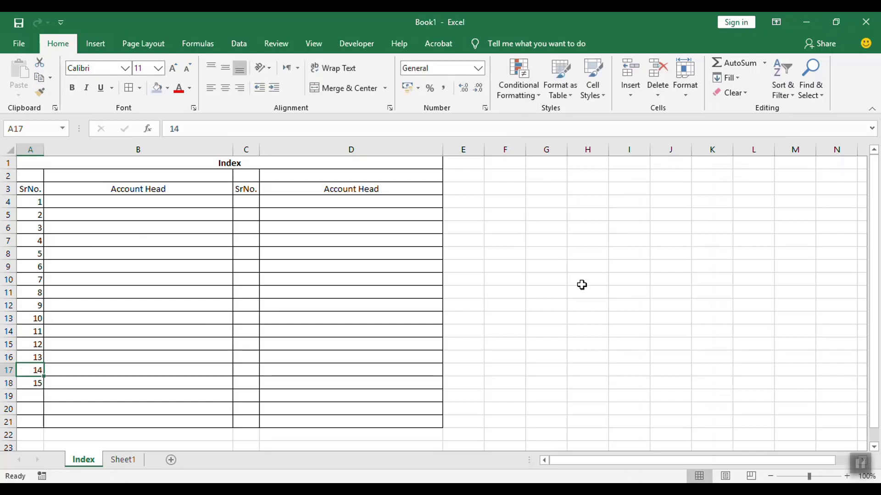
key(Up)
key(Up)
key(Up)
key(shift+Down)
key(shift+Down)
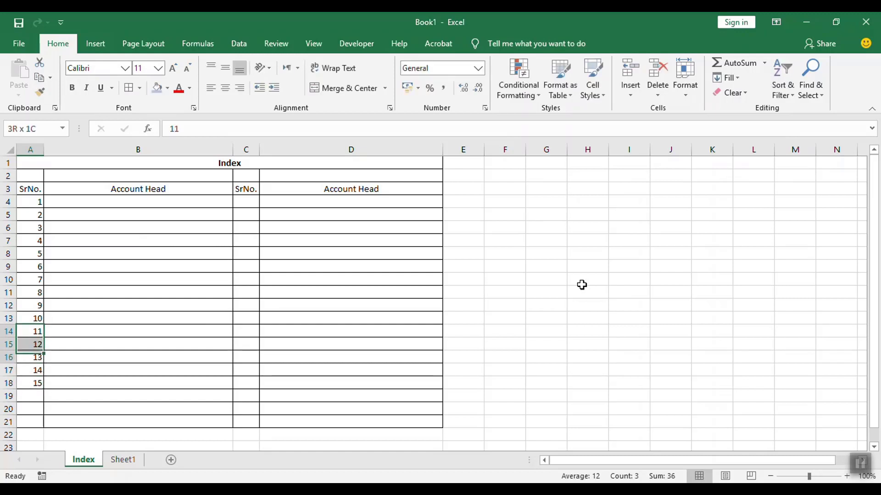
key(shift+Down)
key(shift+Down)
key(Delete)
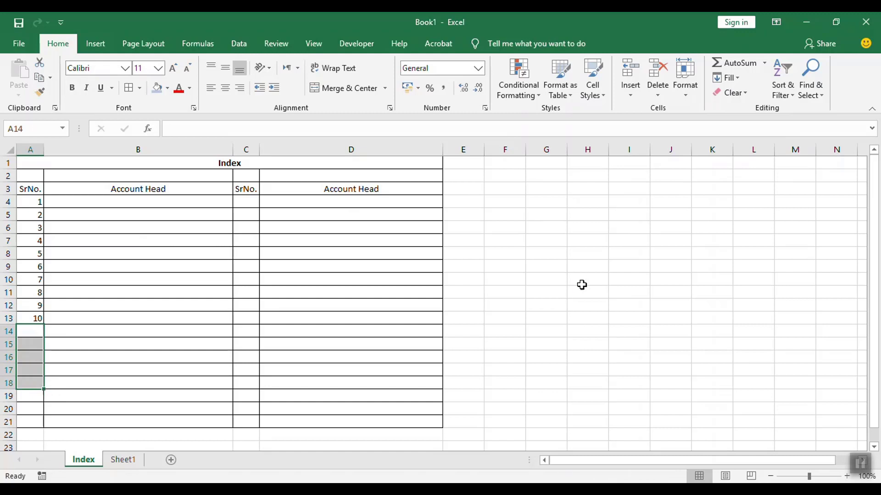
Centre the serial numbers 1–10 in A4:A13.
drag(33, 202, 36, 321)
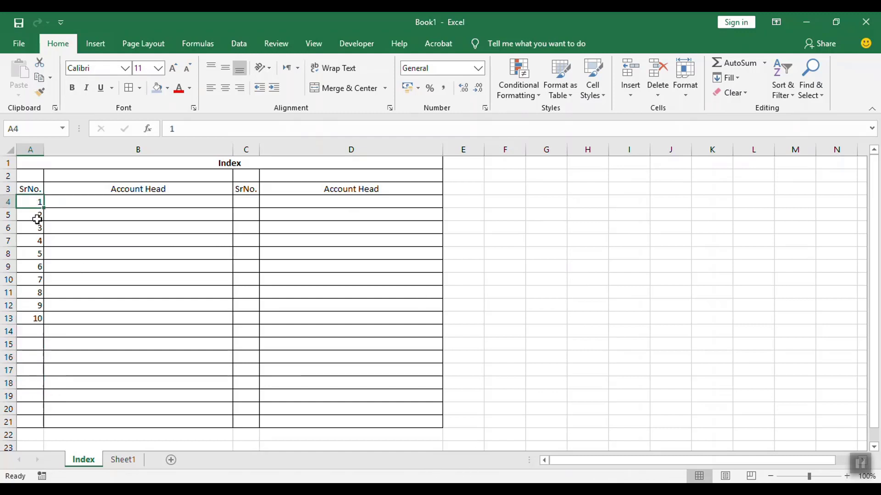
click(226, 90)
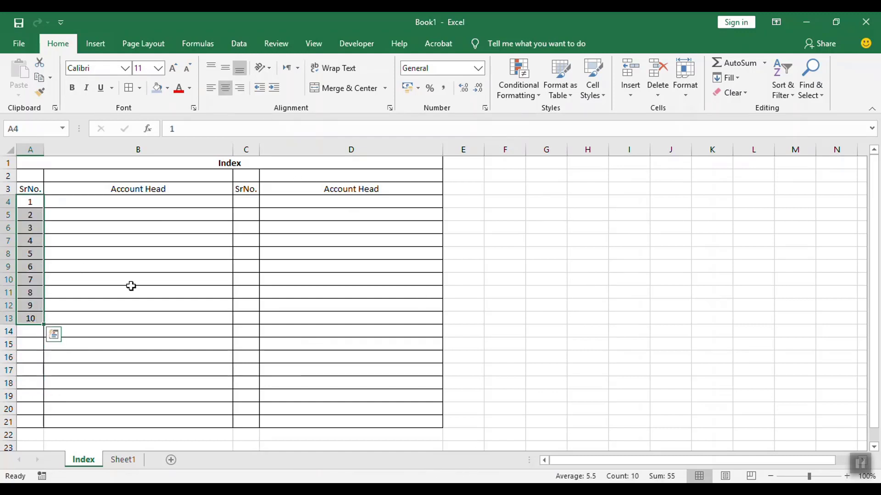
click(142, 202)
click(18, 23)
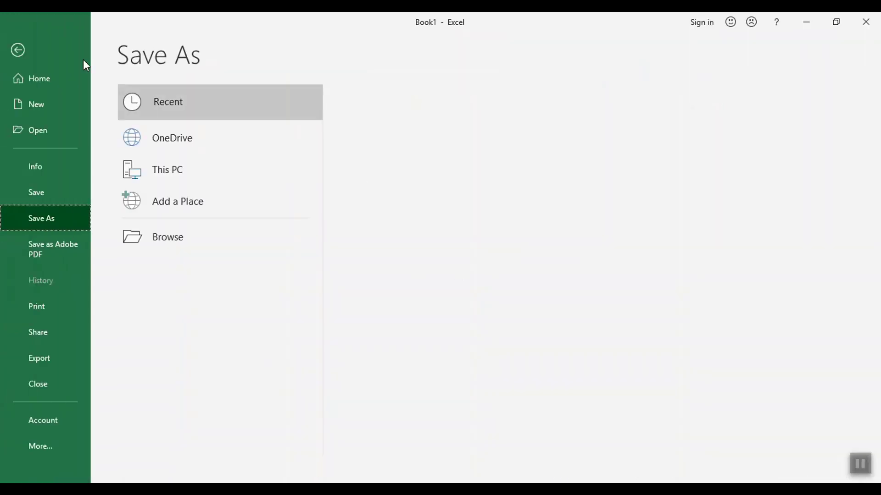
Leave the Save As page and rename the Sheet1 ledger after the account holder.
click(14, 50)
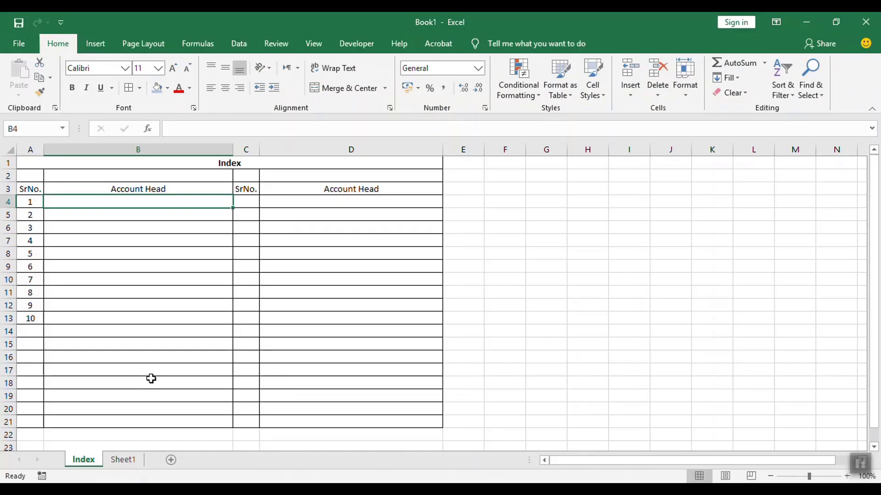
click(130, 461)
double_click(131, 464)
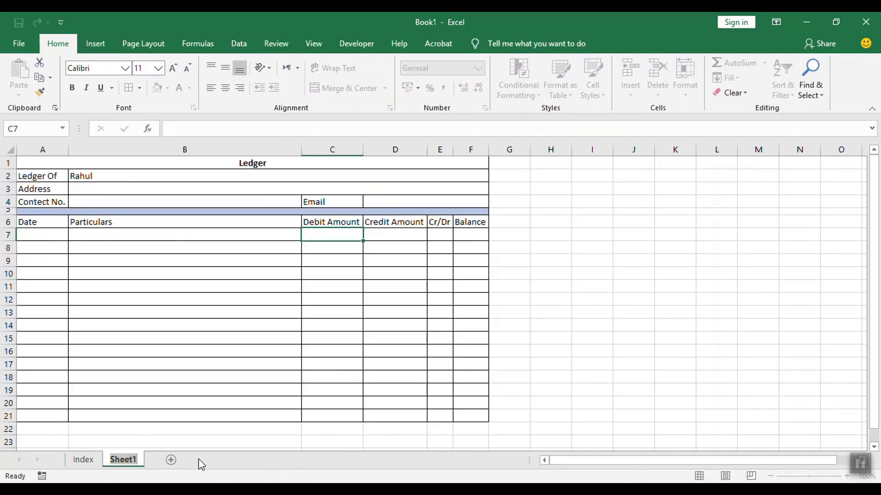
text(Rahu)
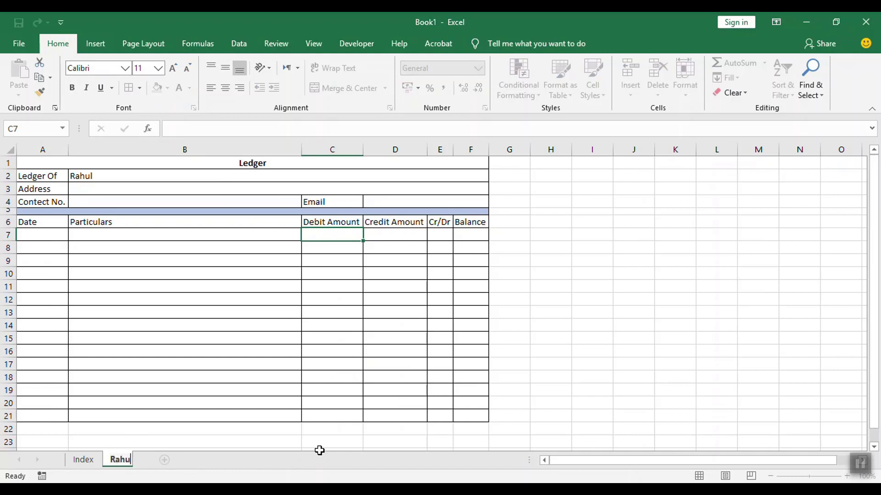
text(l)
click(289, 342)
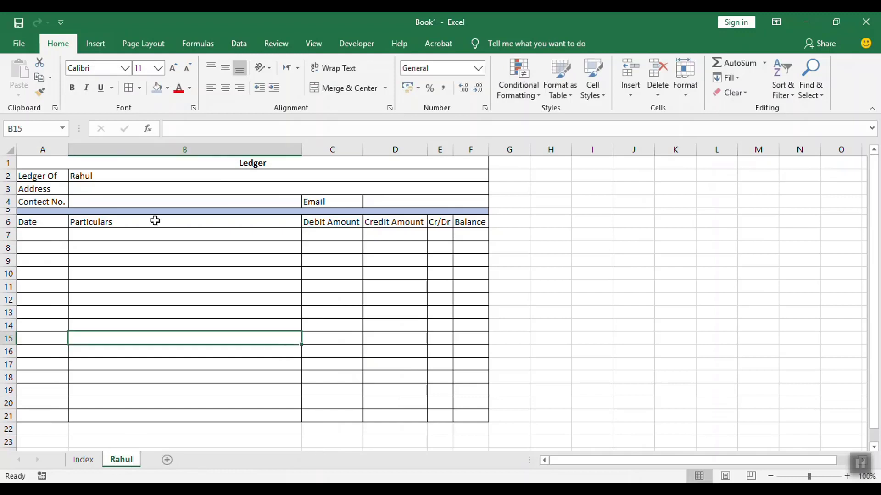
click(117, 178)
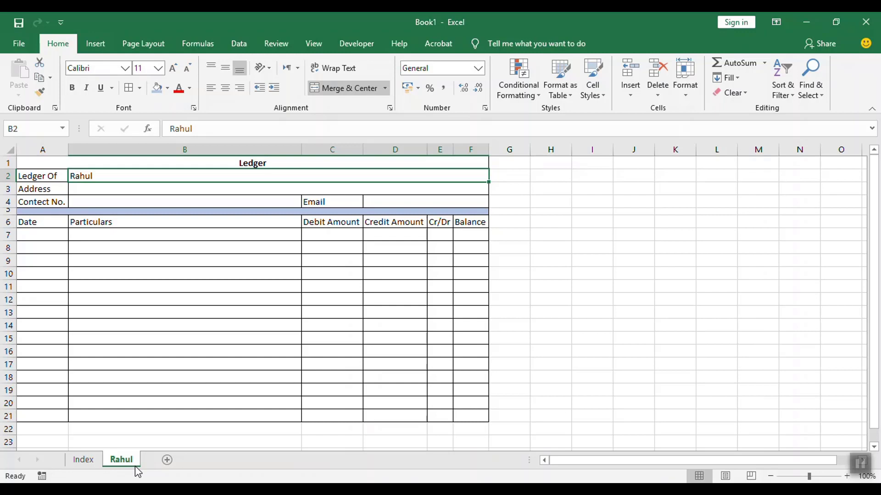
click(324, 234)
key(Left)
key(Left)
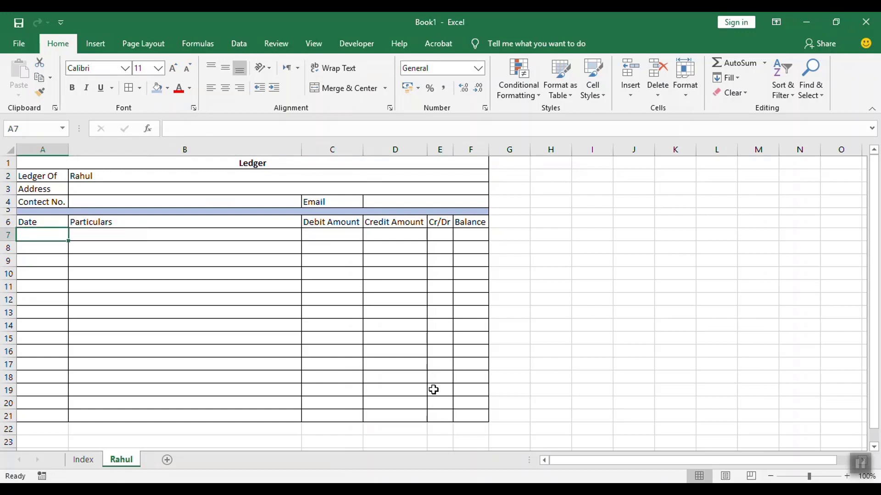
key(Right)
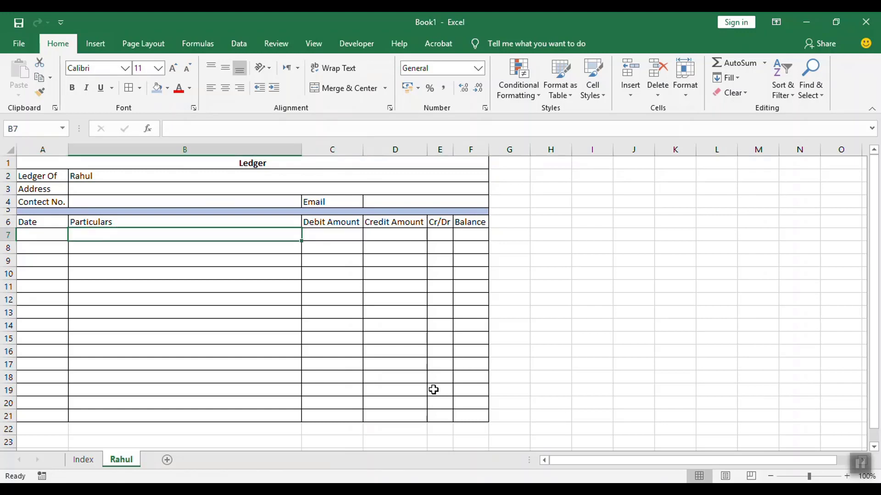
key(Right)
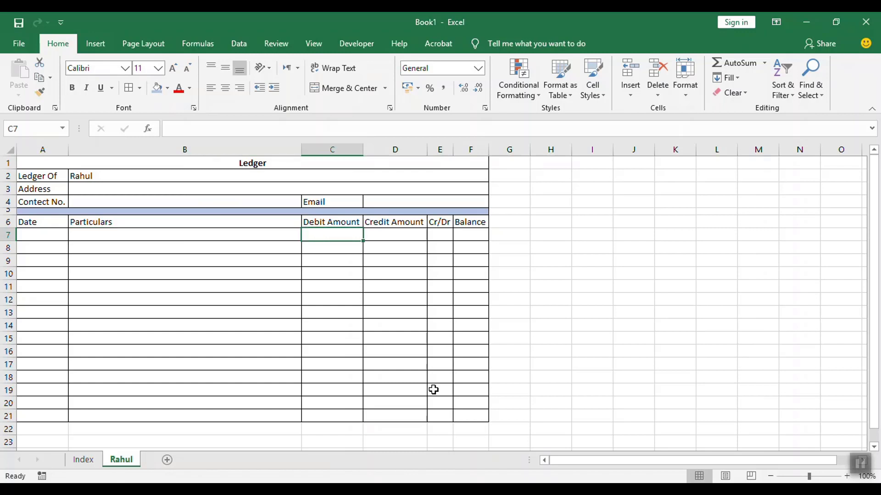
key(Right)
key(Right)
key(Right)
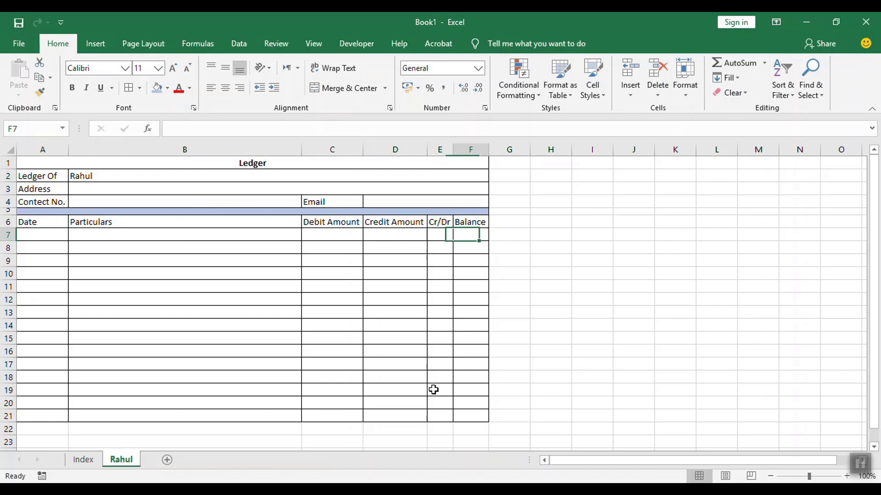
key(Left)
key(Left)
key(Left)
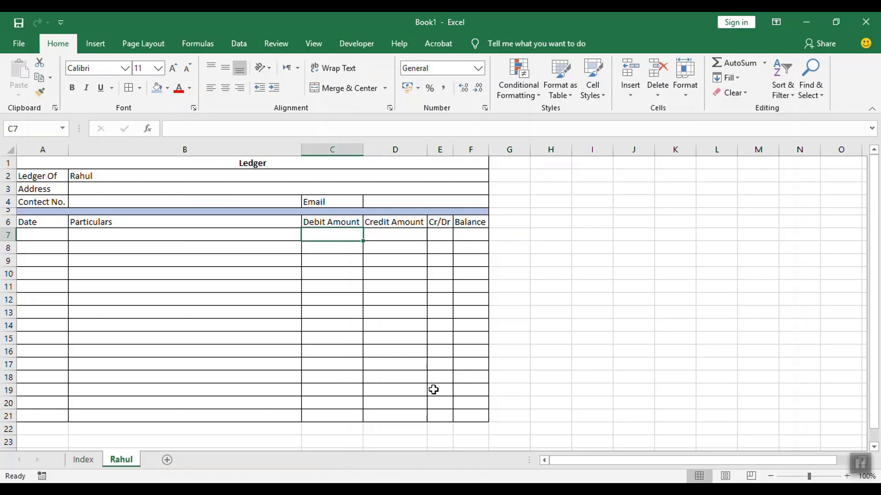
key(Left)
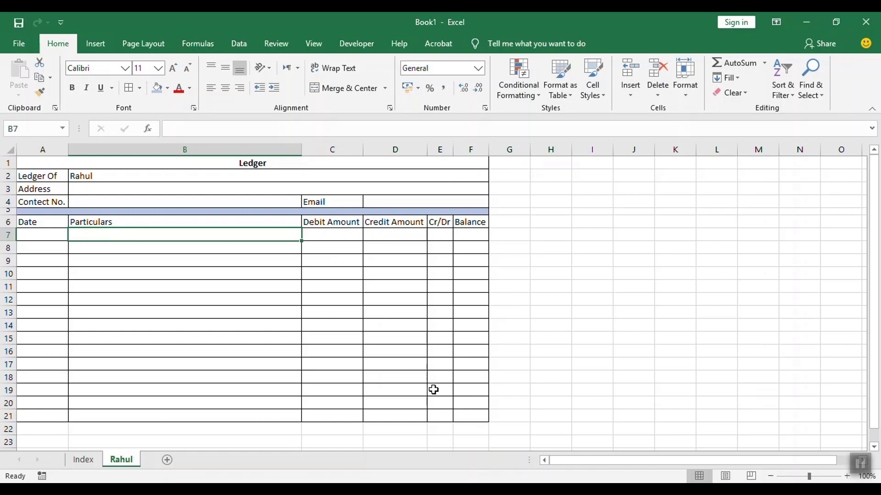
Enter date 11/07/2021, particulars By Bill 100 and a 1500 debit on row 7.
key(Left)
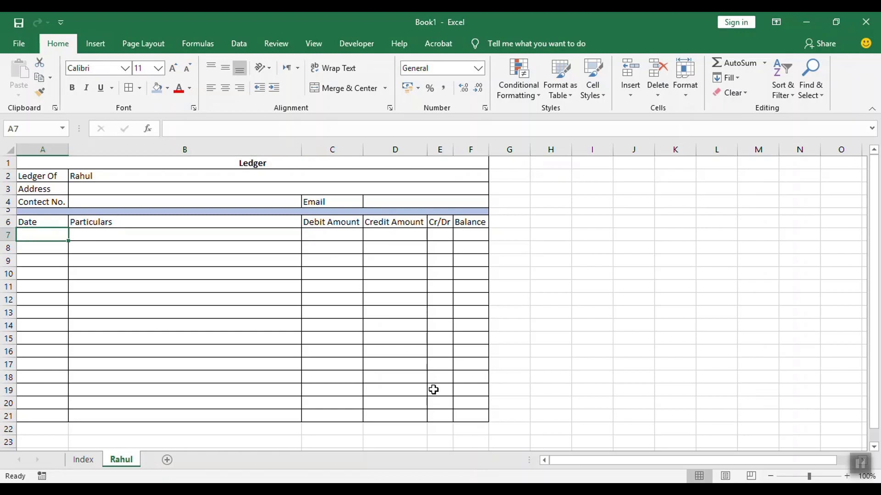
text(11/07/2021)
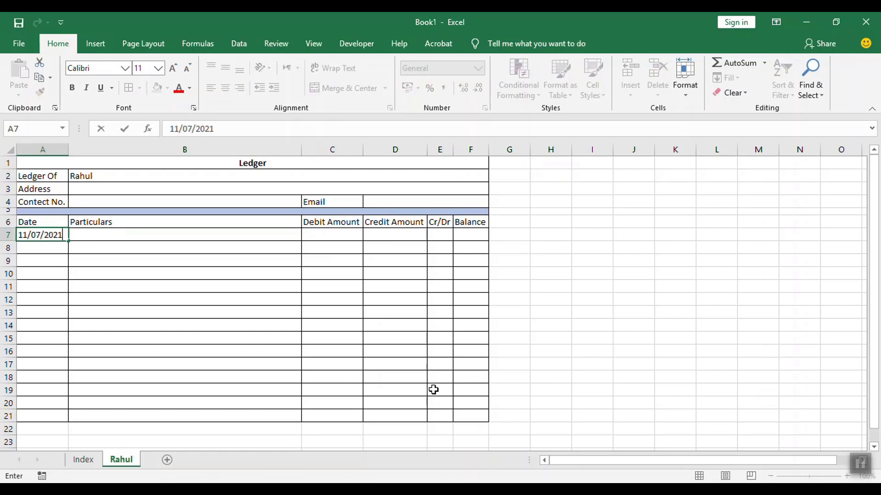
key(Tab)
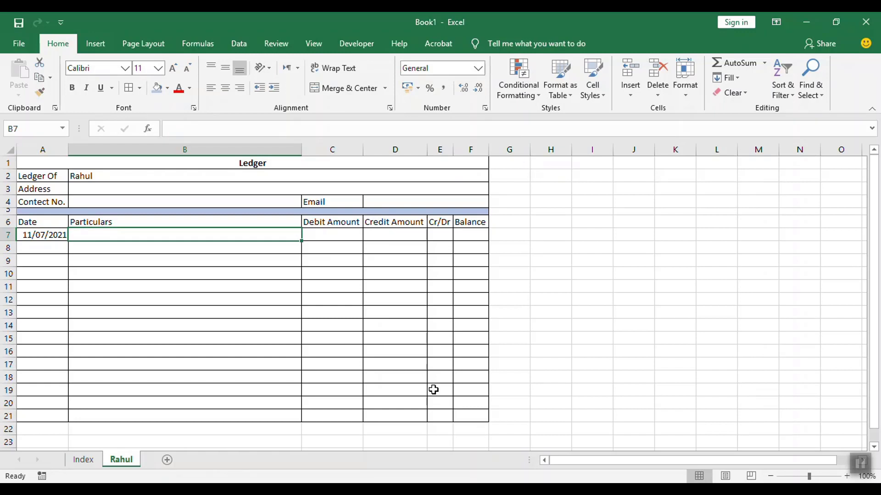
text(t)
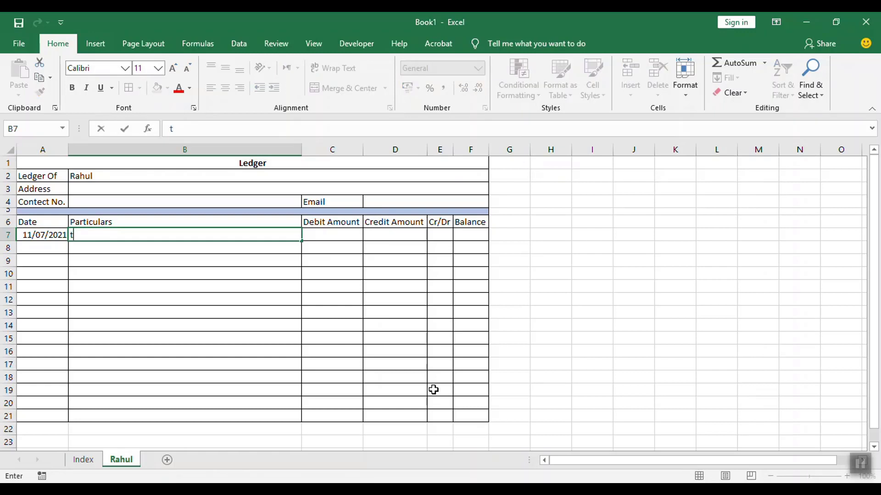
text(By)
text(B)
text(ll )
text(1)
text(00)
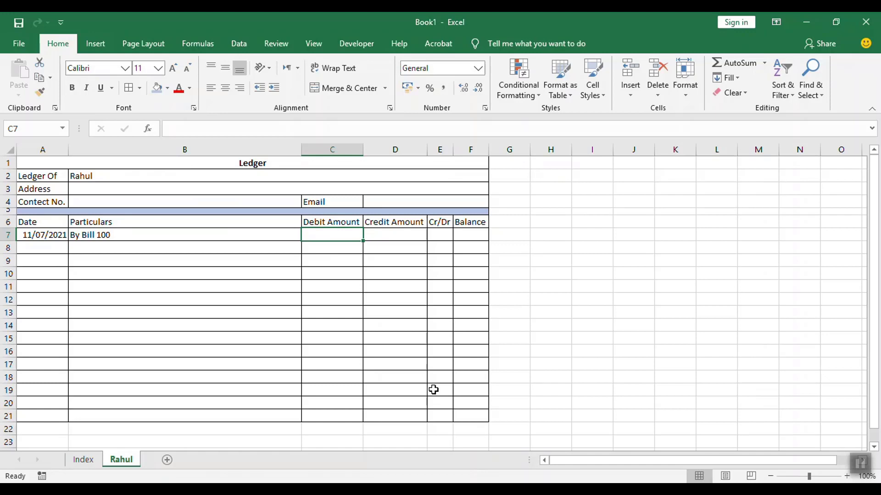
text(500)
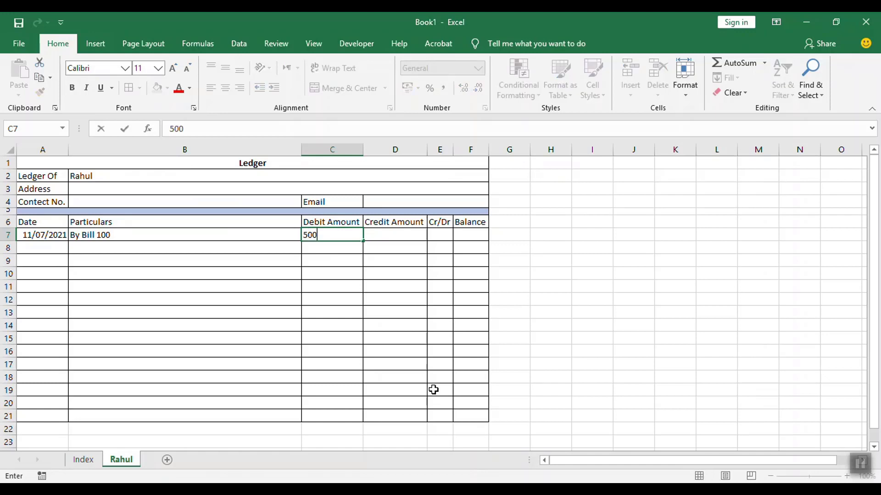
key(BackSpace)
key(BackSpace)
key(BackSpace)
text(00)
key(Tab)
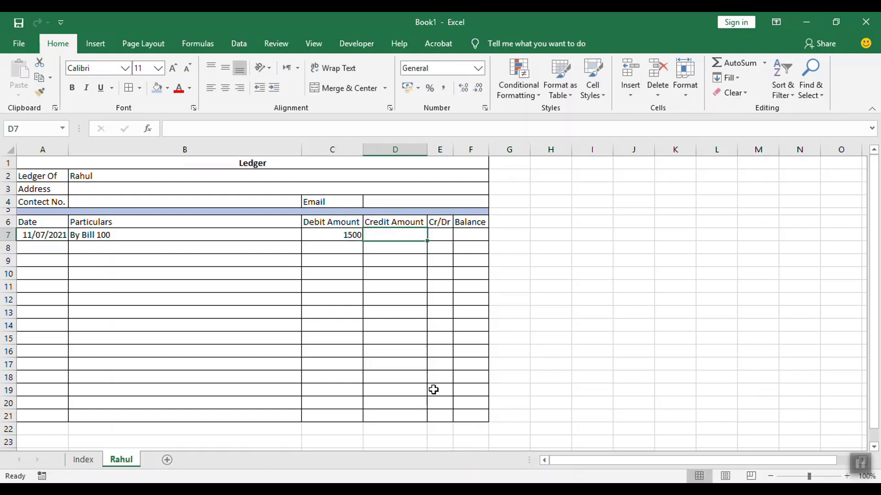
Add a balance formula in F7 referencing the debit, giving 1500.
key(Tab)
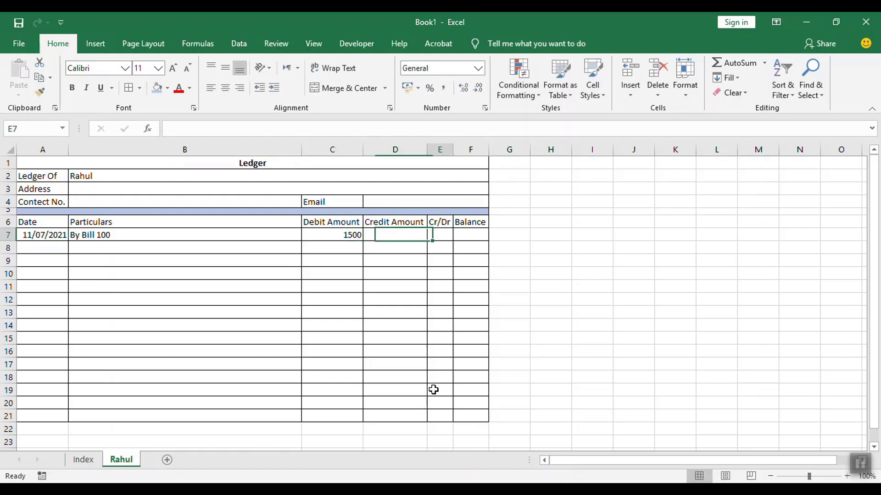
key(Tab)
text(=)
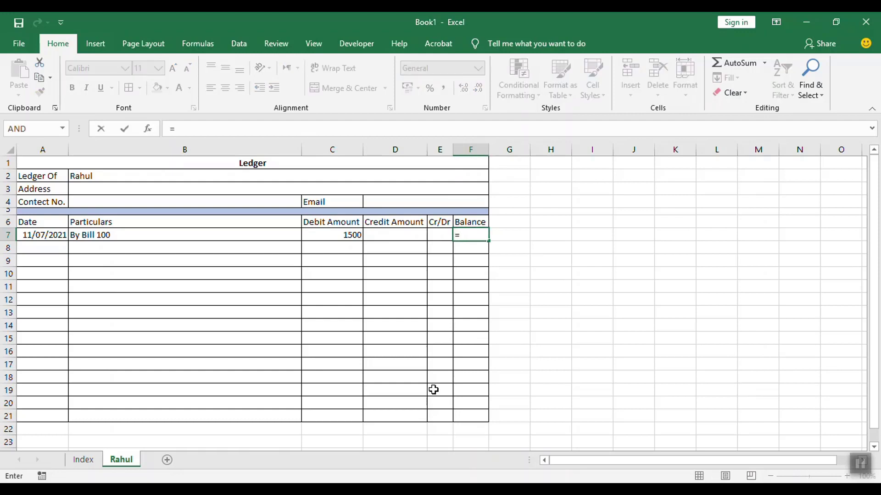
key(Left)
key(Left)
key(Left)
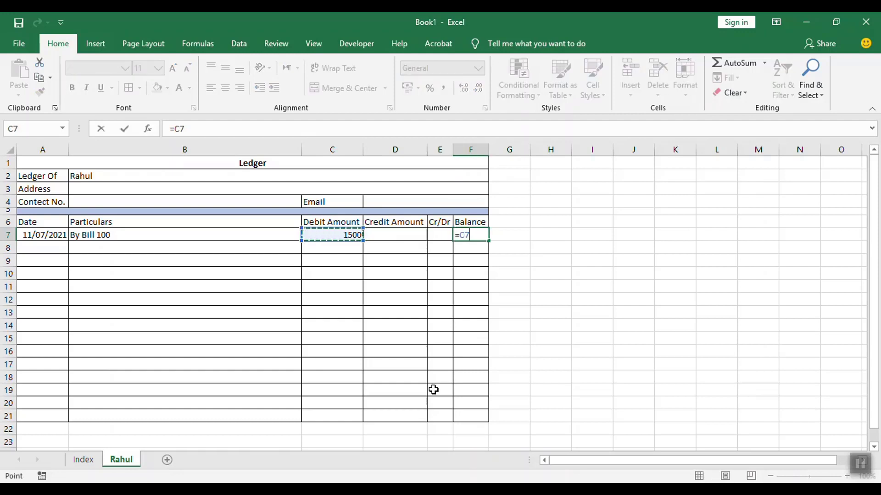
text(+)
key(Left)
key(Left)
key(Return)
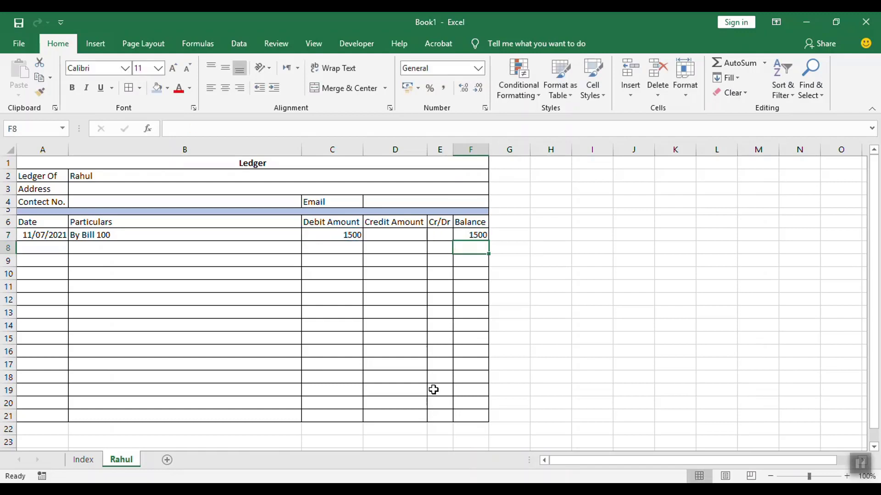
Enter a 500 credit in D8 under Credit Amount.
text(=)
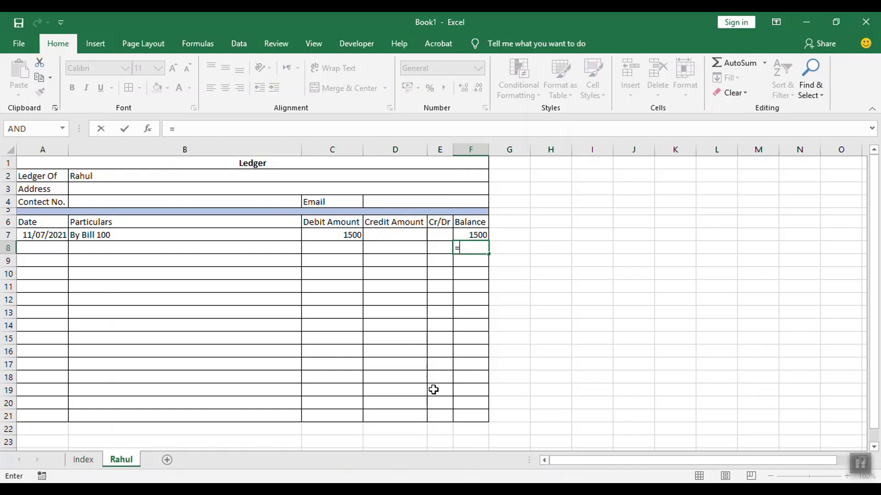
key(Escape)
key(Left)
key(Left)
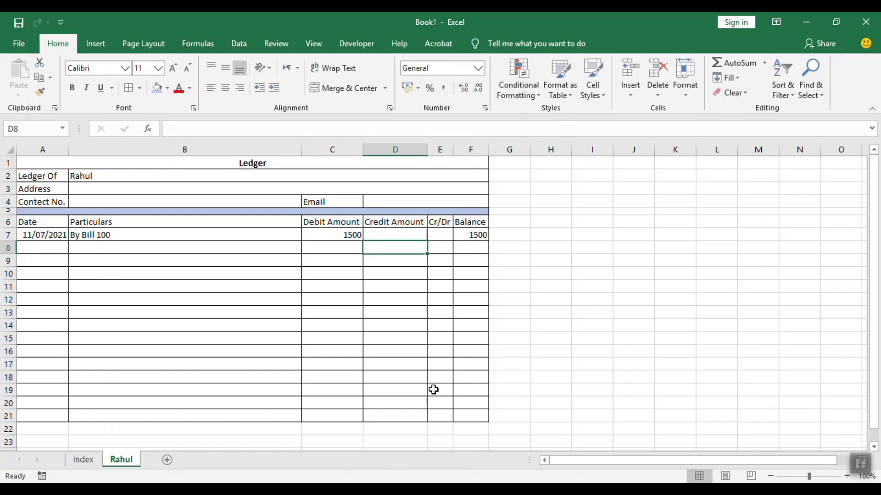
text(1)
key(Escape)
text(500)
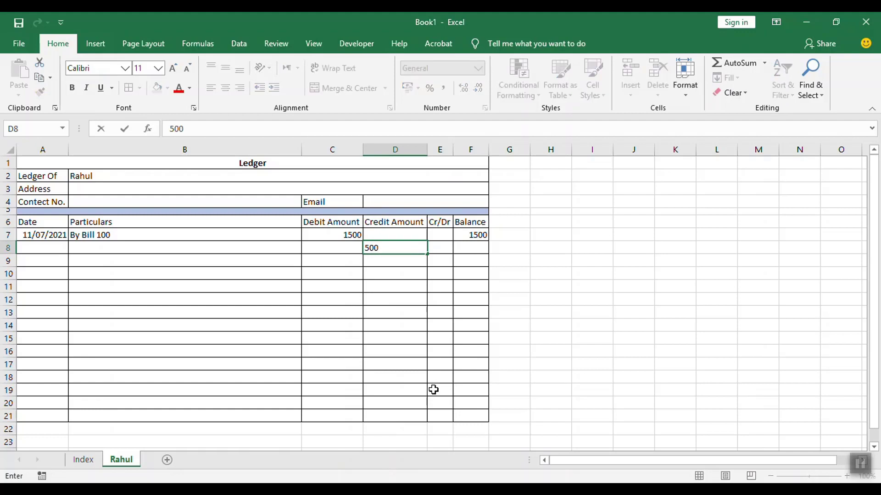
key(Right)
key(Right)
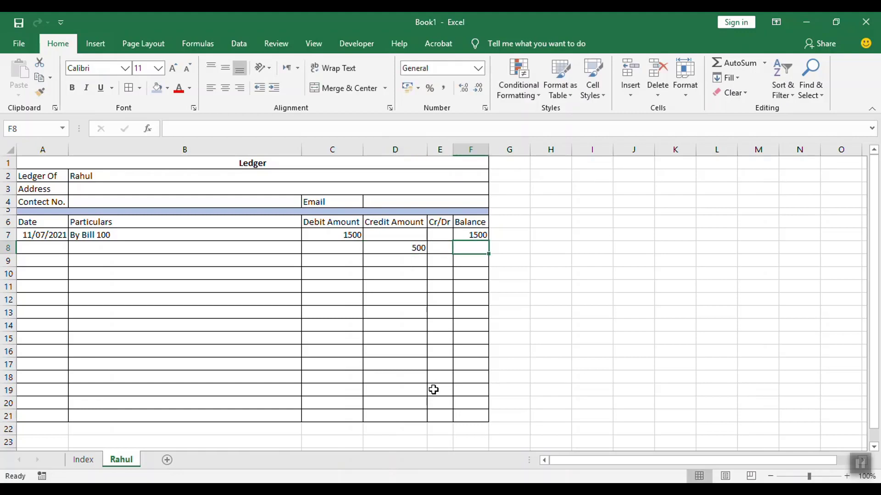
Enter =F7+C8-D8 in F8 so the balance shows 1000.
text(=)
key(Up)
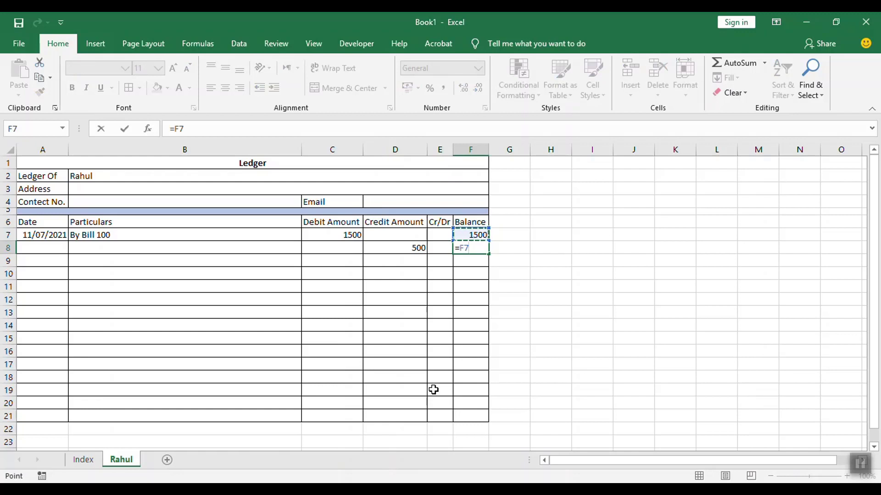
text(+)
key(Left)
key(Left)
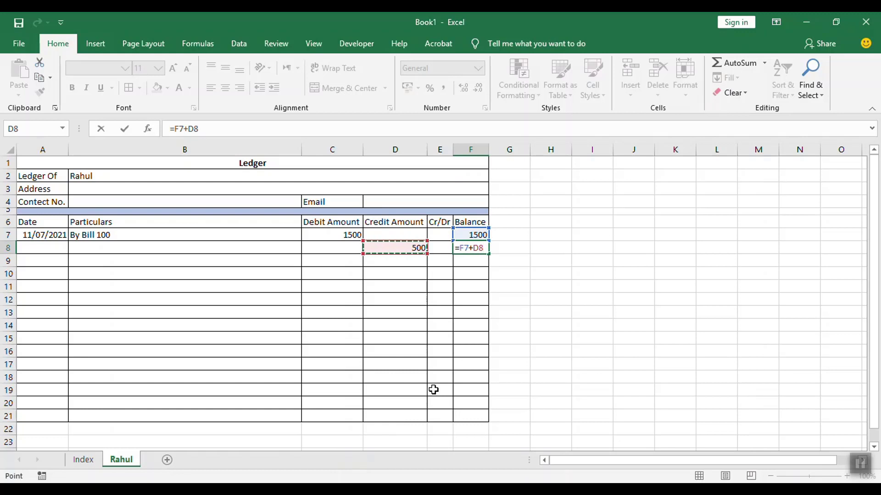
key(Left)
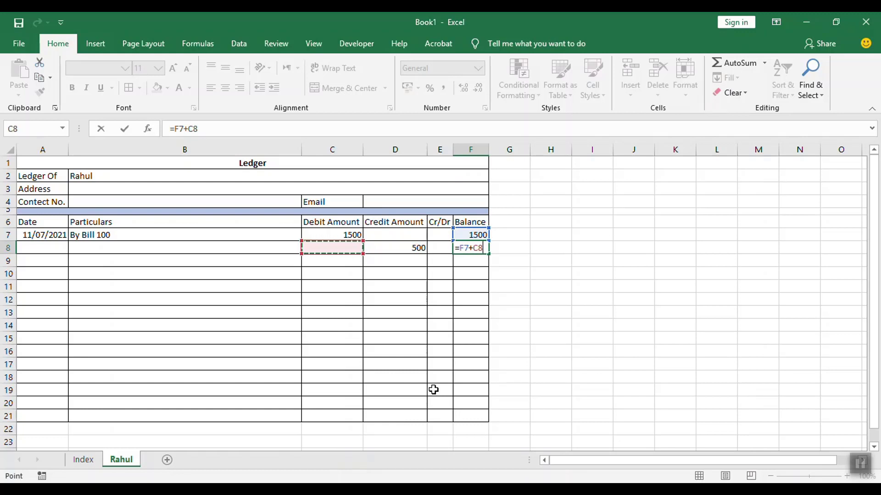
text(-)
key(Left)
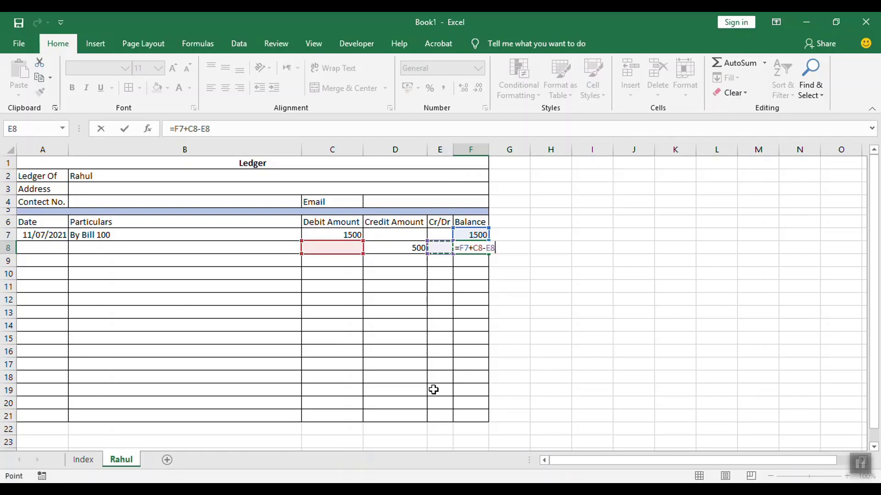
key(Left)
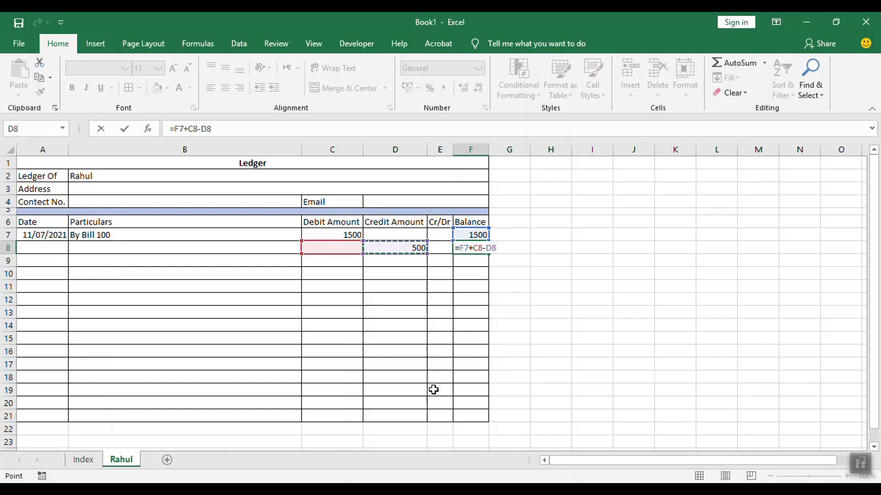
key(Return)
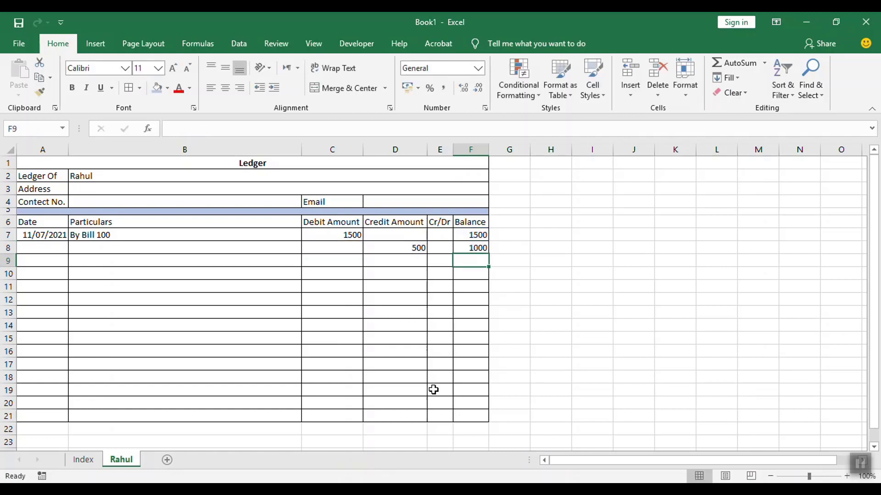
key(Left)
key(Left)
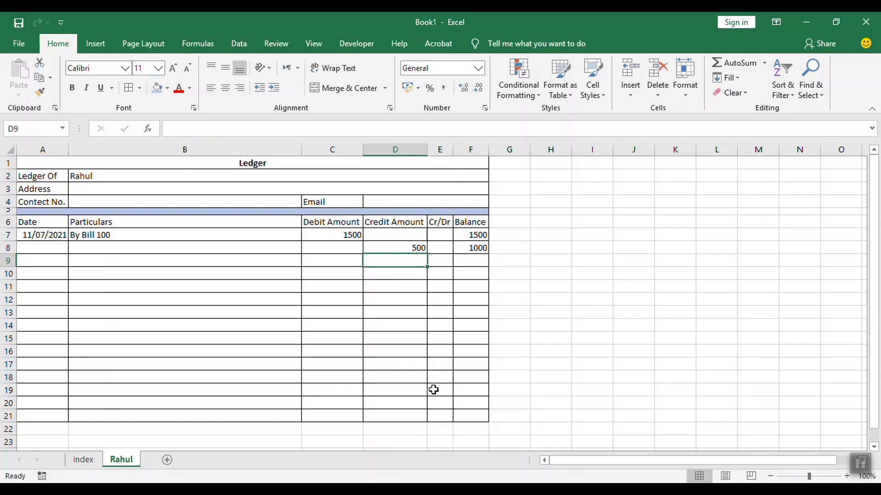
key(Left)
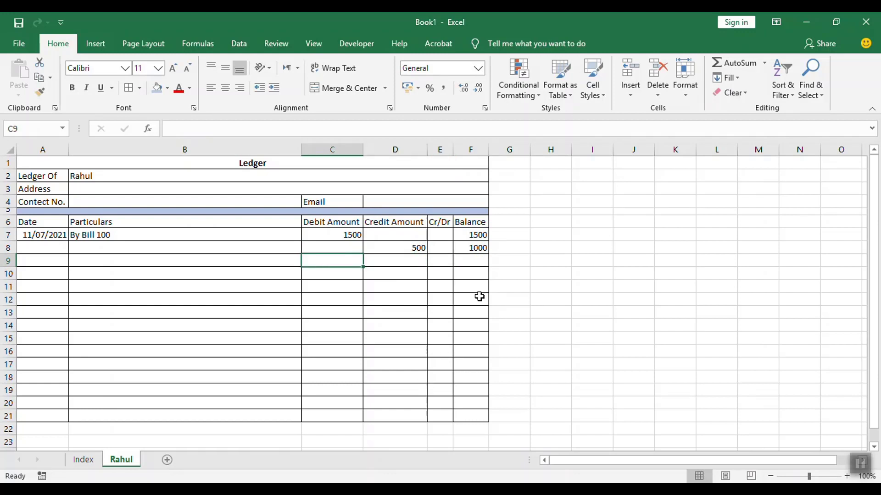
Enter Cash Received in B8 and B9 and a 1000 credit in D9.
click(162, 248)
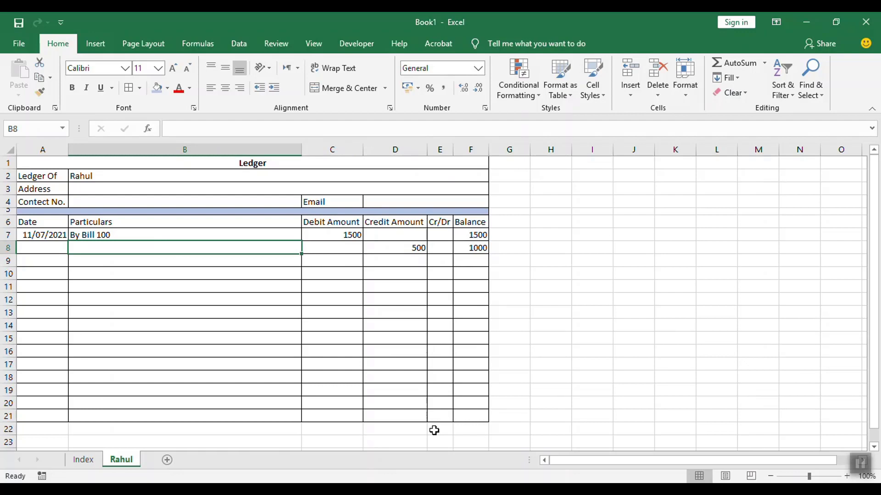
text(ca)
text(C)
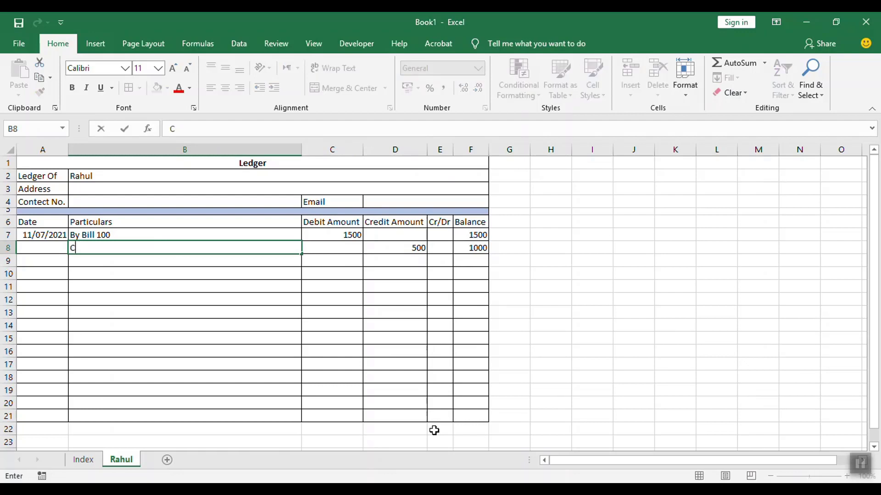
text(ash Rece)
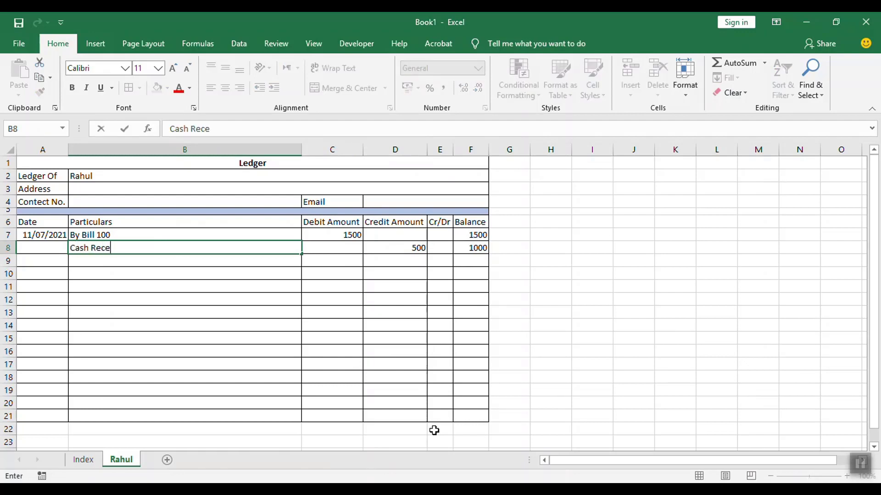
text(ived)
key(Return)
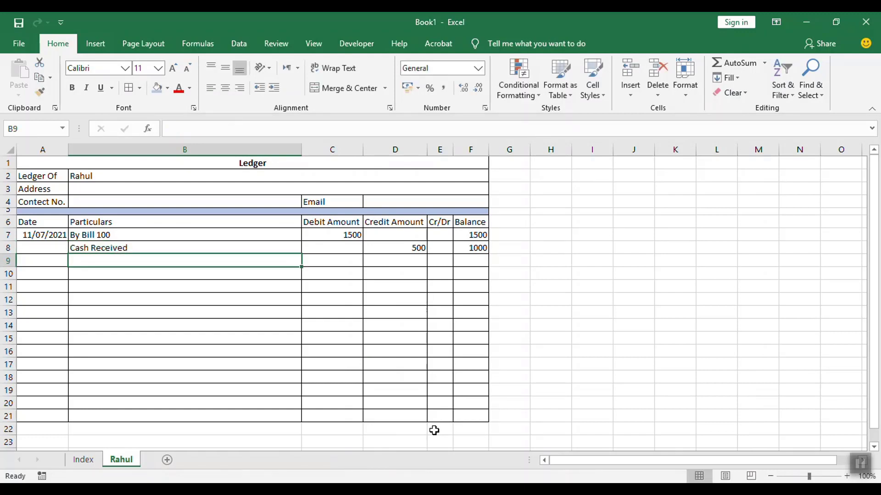
text(Cash Received)
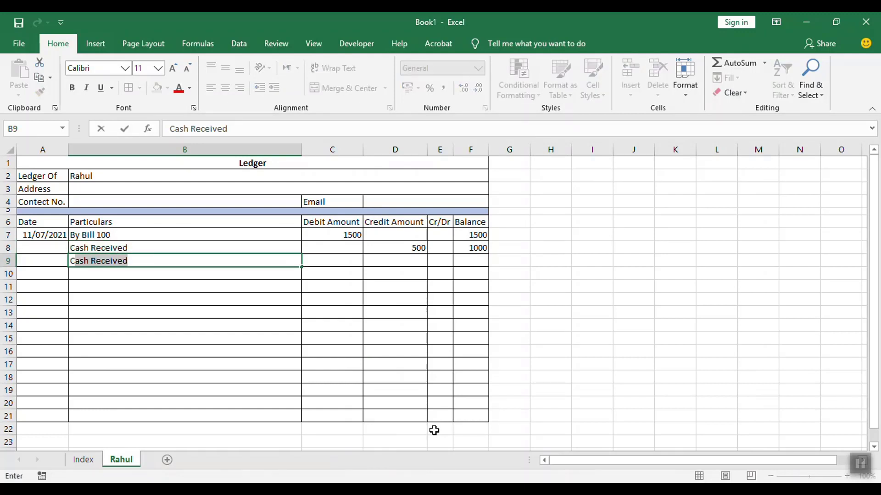
key(Tab)
key(Tab)
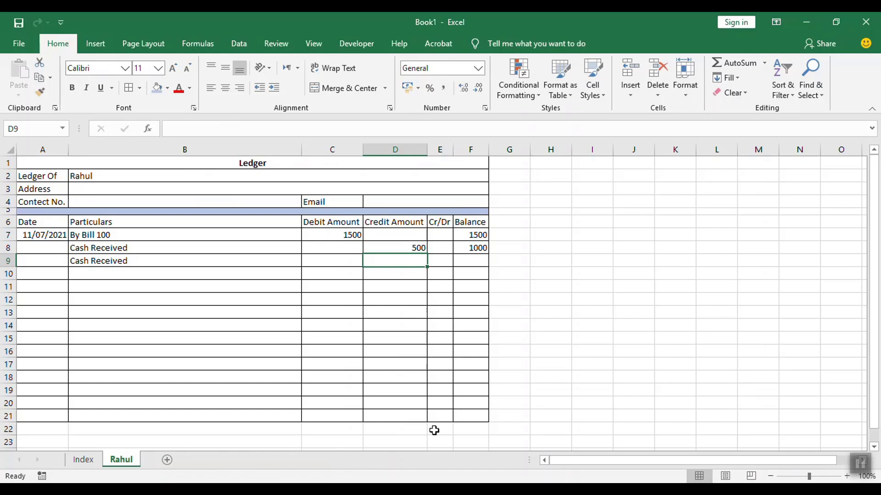
text(1000)
key(Tab)
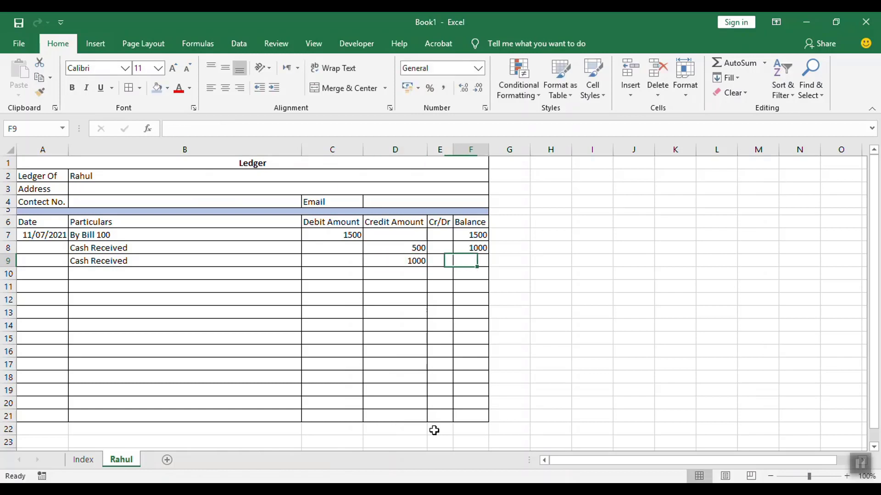
key(Tab)
Fill the F8 balance formula down through F21 and select F7:F21.
drag(472, 237, 472, 252)
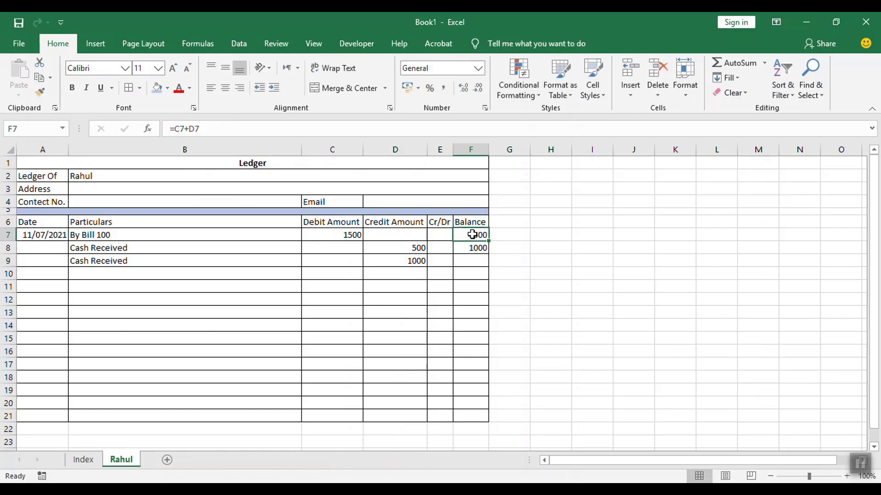
click(471, 248)
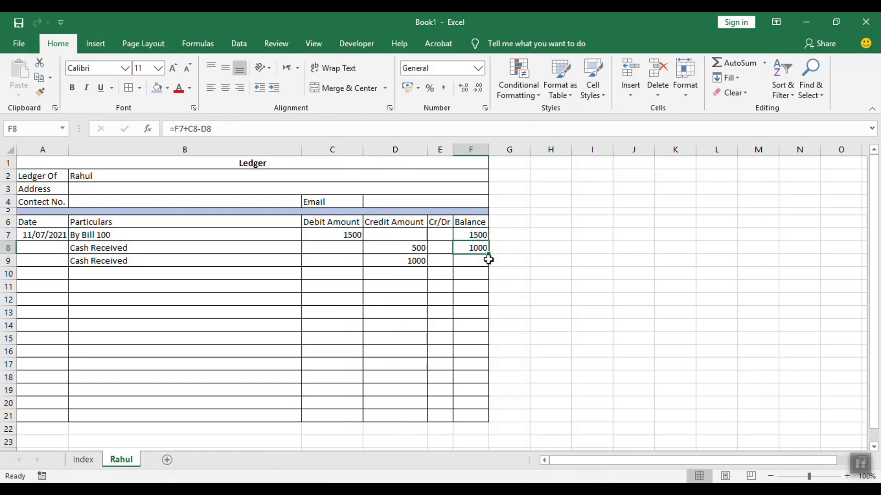
drag(490, 253, 486, 419)
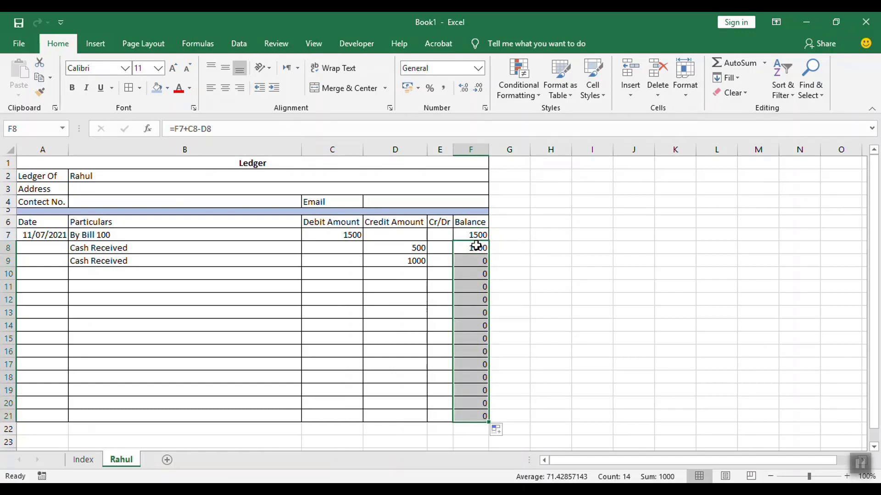
right_click(472, 231)
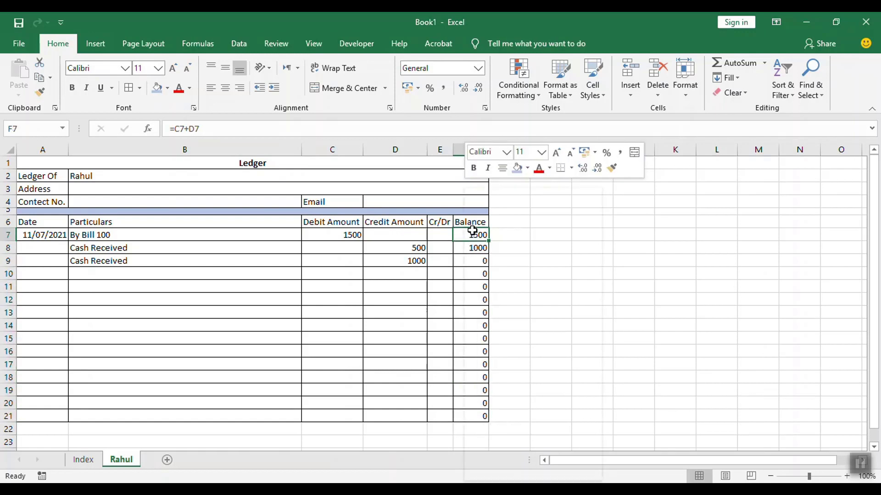
click(707, 384)
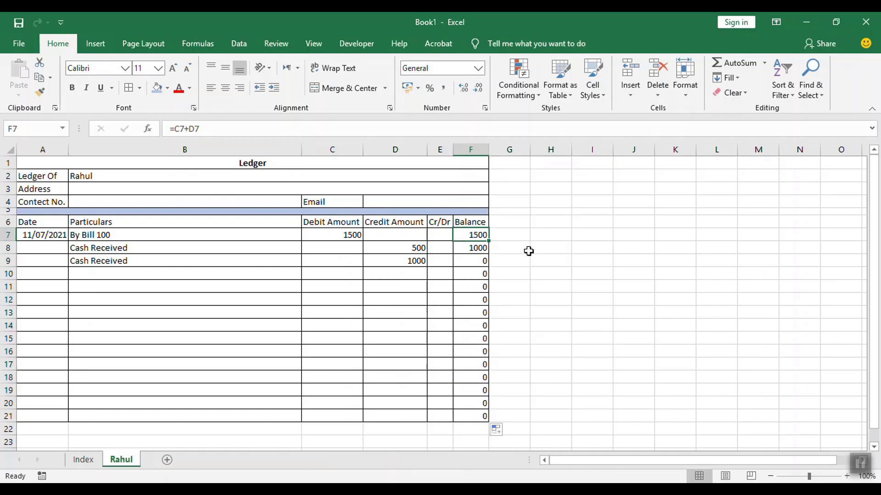
drag(474, 231, 469, 416)
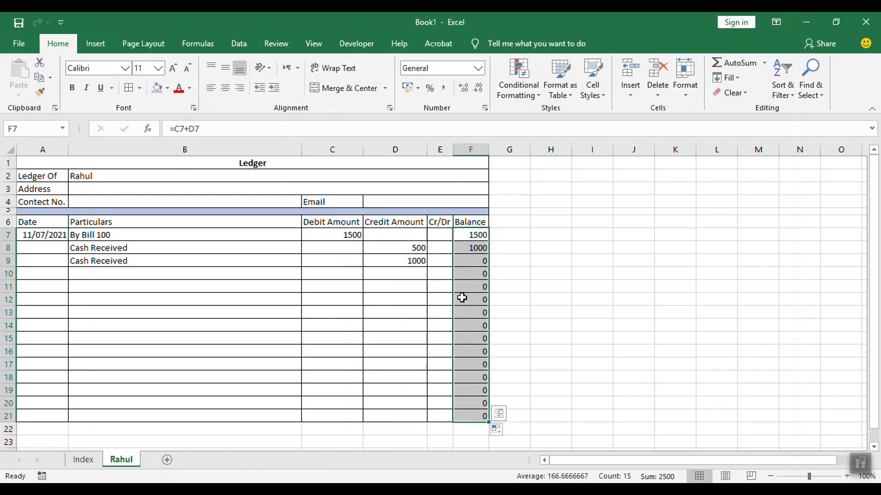
right_click(469, 232)
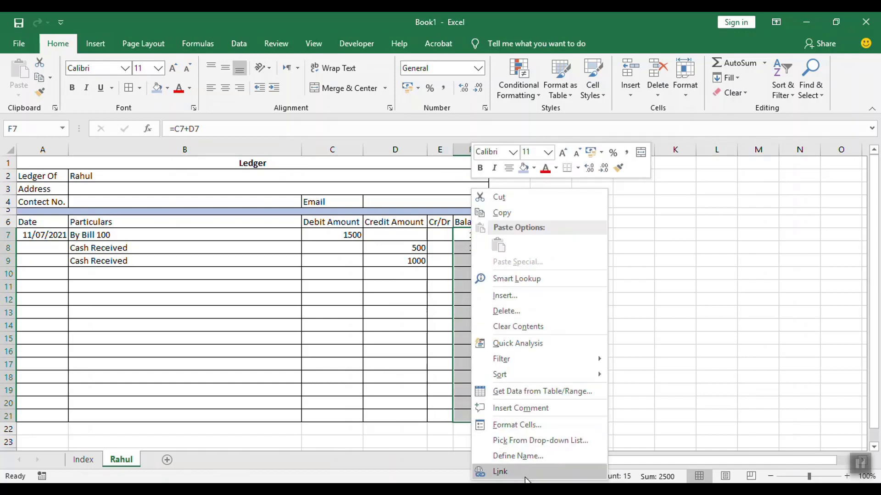
key(Escape)
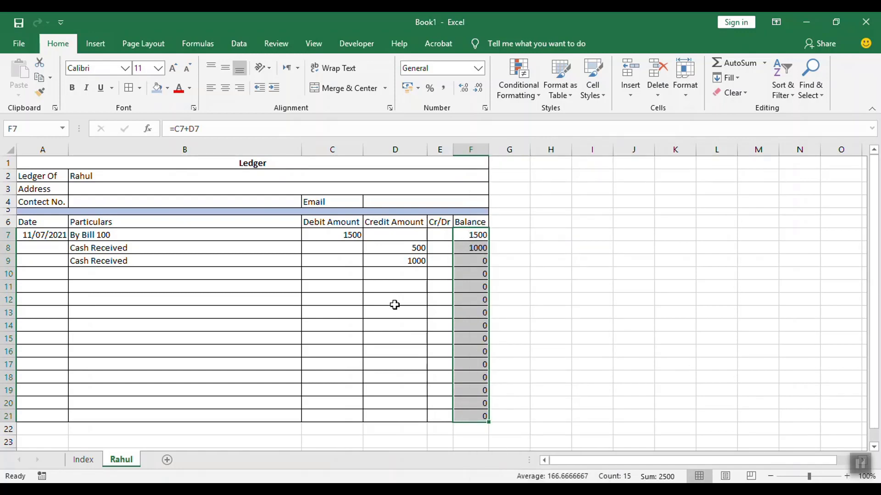
Format the Balance cells F7:F21 as ₹ Hindi currency with red minus-sign negatives.
key(ctrl+1)
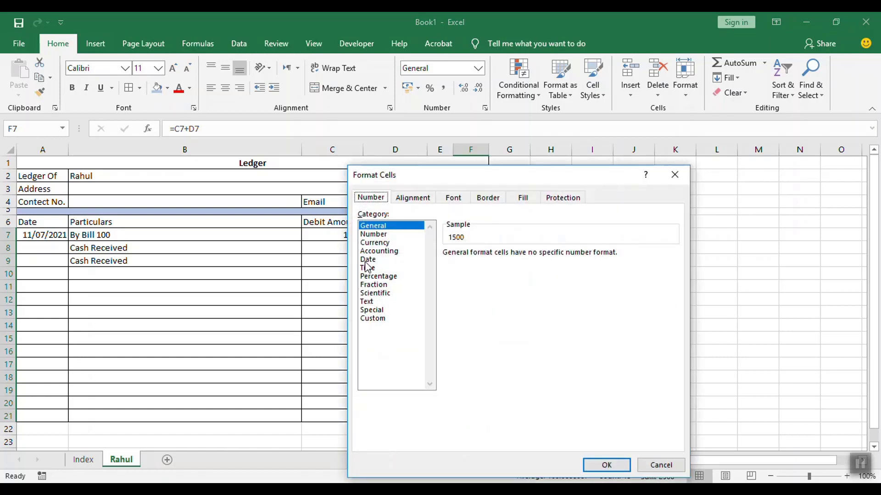
click(381, 243)
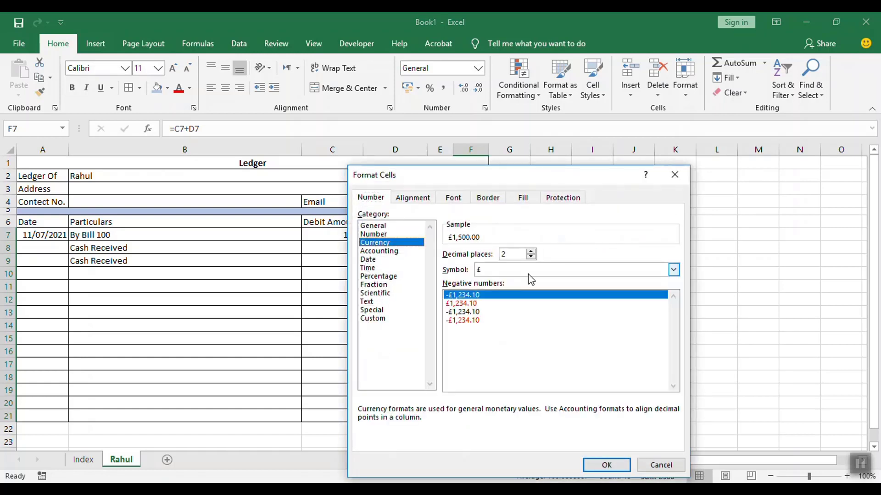
click(673, 271)
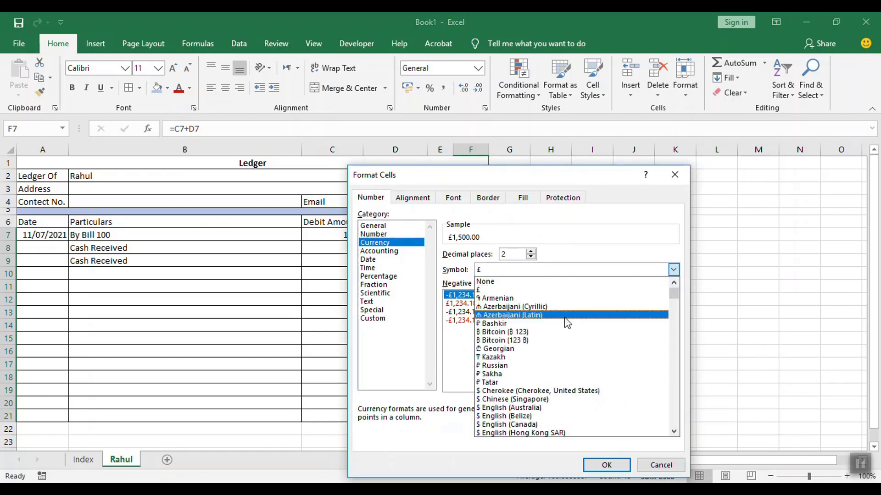
scroll(542, 349, down, 2)
scroll(543, 388, down, 2)
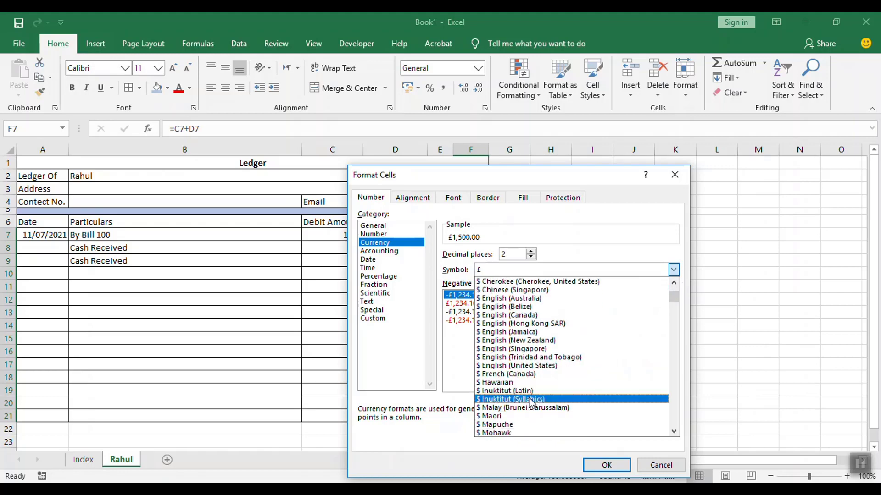
scroll(537, 399, down, 3)
scroll(532, 406, down, 3)
scroll(530, 409, down, 3)
scroll(530, 409, down, 2)
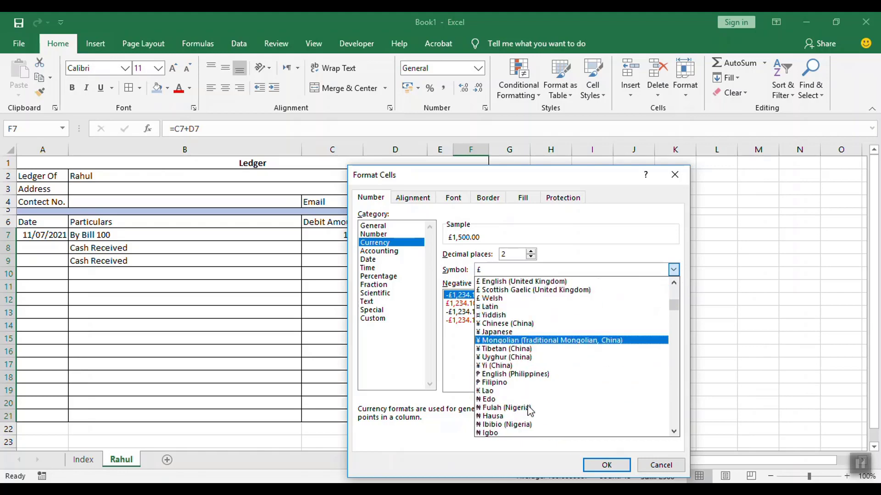
scroll(530, 410, down, 2)
scroll(530, 409, down, 2)
scroll(530, 409, down, 1)
scroll(530, 409, down, 3)
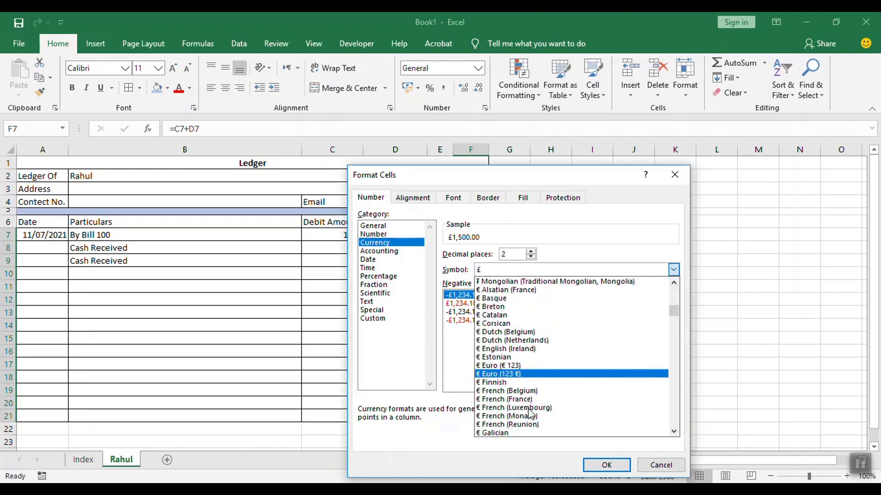
scroll(530, 409, down, 2)
scroll(530, 410, down, 3)
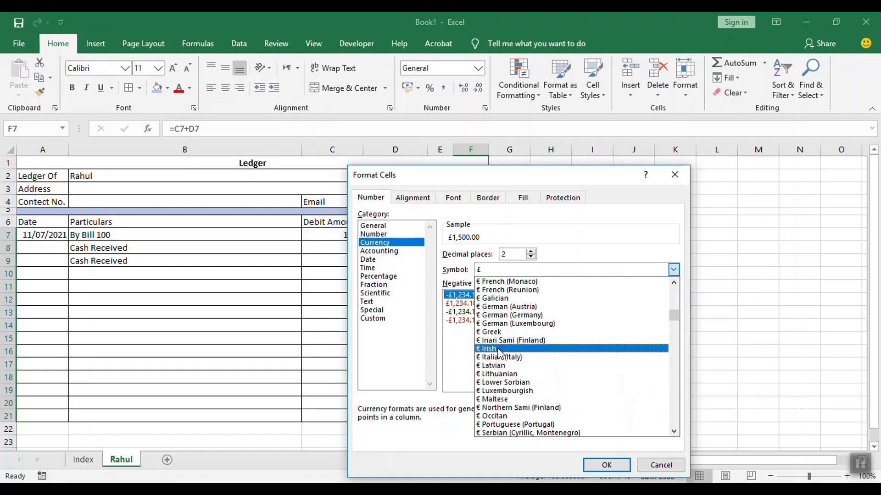
scroll(539, 363, down, 2)
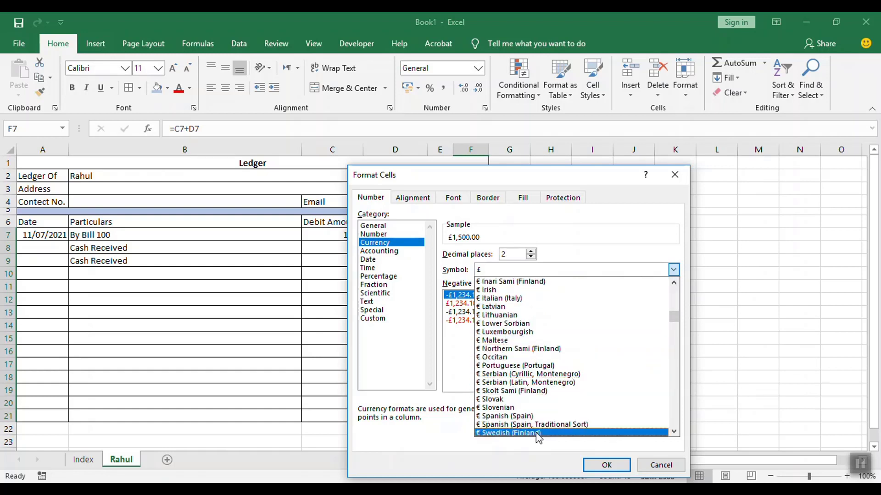
scroll(532, 422, down, 3)
scroll(532, 422, down, 3)
scroll(532, 424, down, 1)
scroll(532, 422, down, 2)
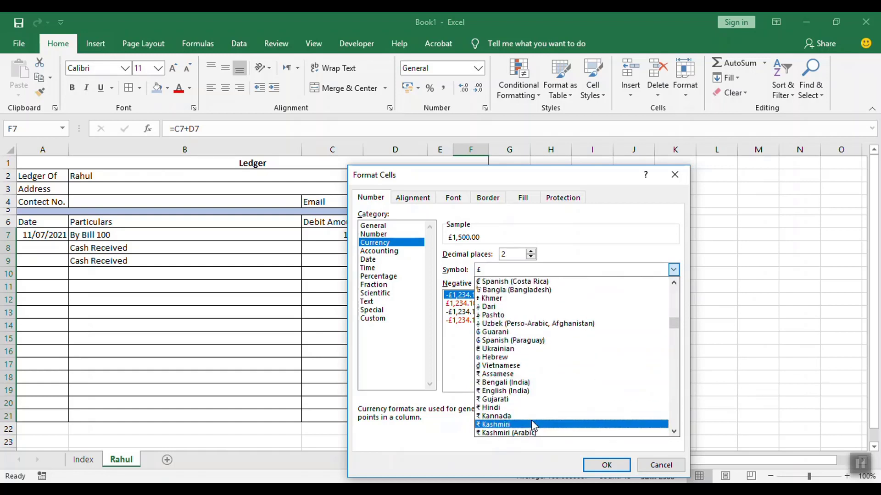
click(496, 411)
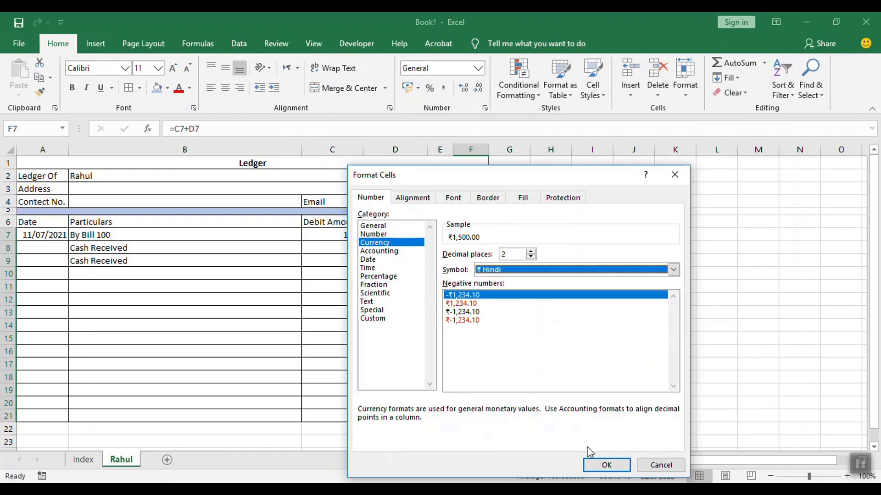
click(472, 304)
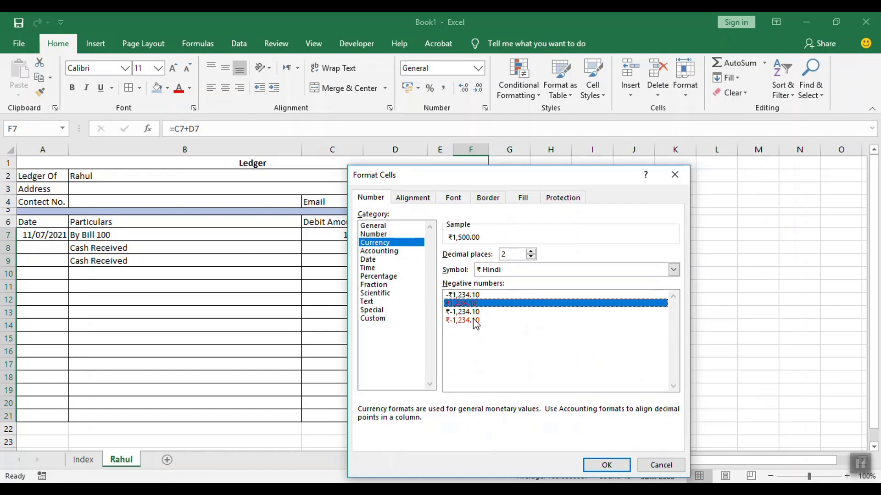
click(475, 321)
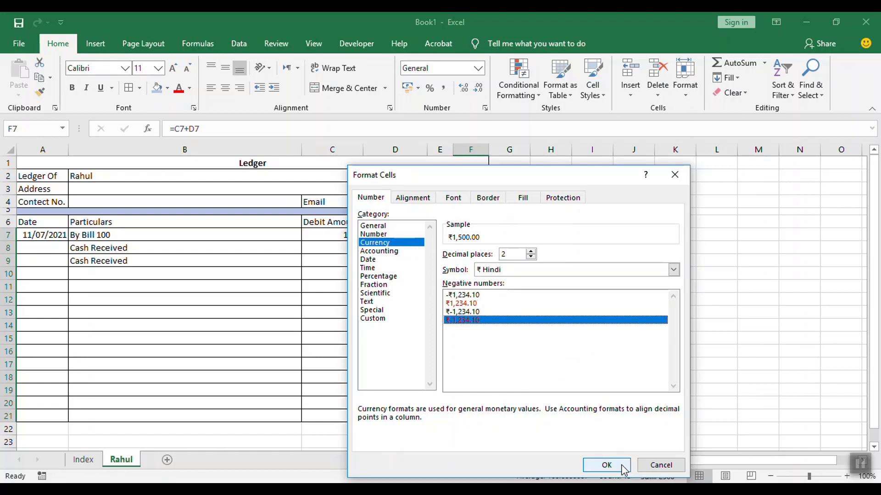
click(607, 465)
click(557, 286)
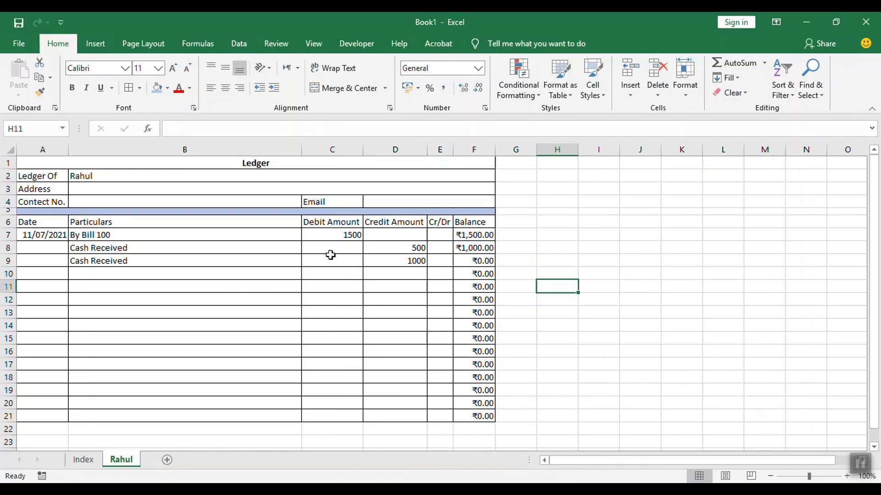
Apply ₹ Hindi currency with red minus-sign negatives to the Debit and Credit amounts C7:D21.
drag(321, 235, 415, 414)
right_click(330, 237)
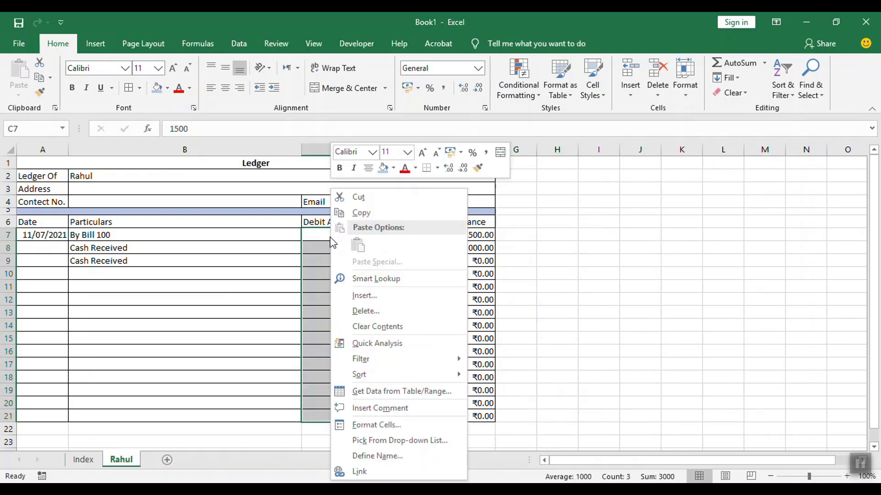
click(389, 424)
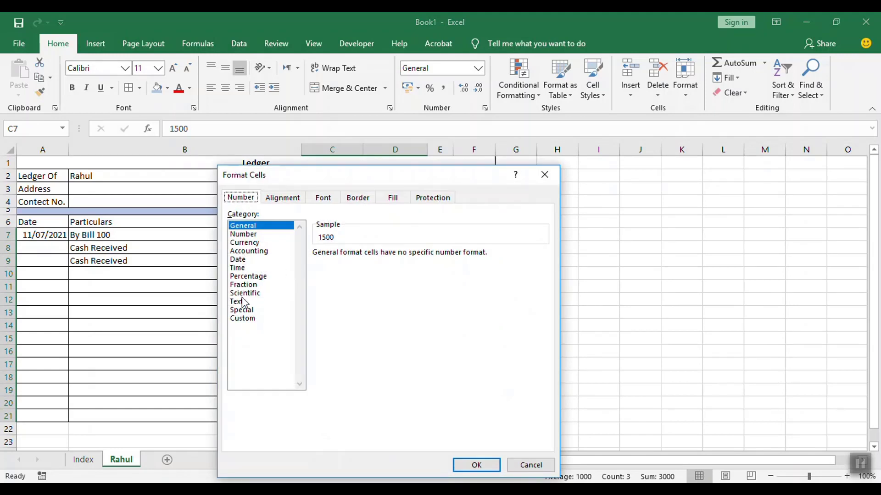
click(244, 244)
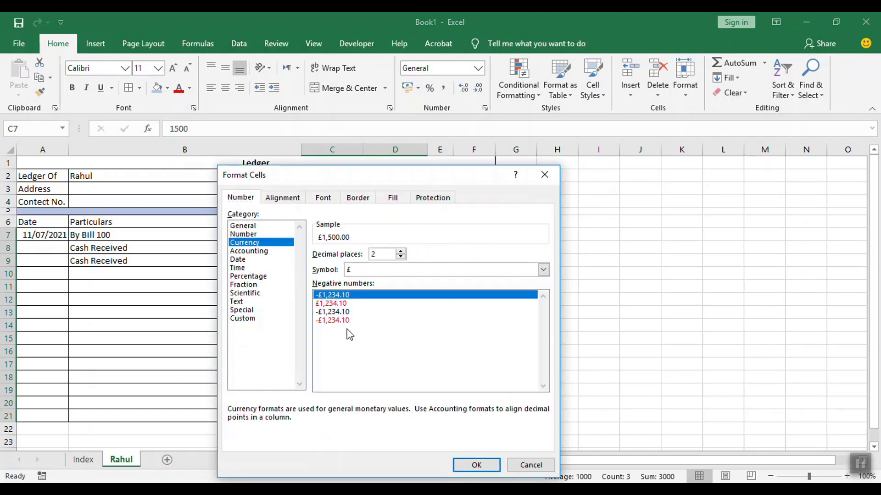
click(329, 321)
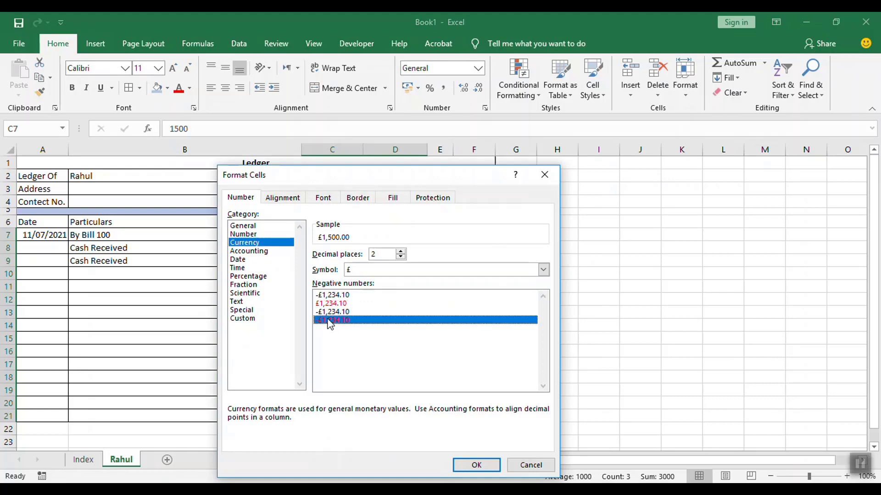
click(544, 270)
scroll(416, 401, down, 3)
scroll(415, 399, down, 3)
scroll(415, 400, down, 3)
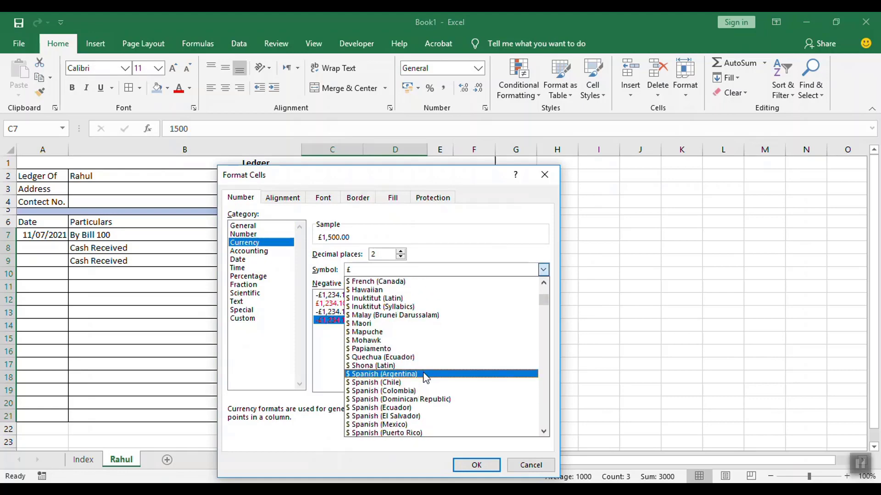
scroll(415, 401, down, 3)
scroll(416, 403, down, 3)
scroll(412, 404, down, 3)
scroll(408, 404, down, 3)
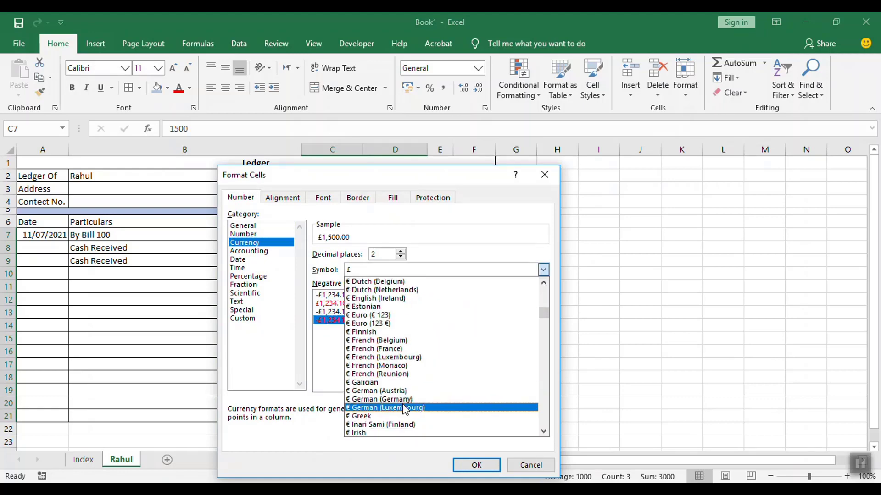
scroll(403, 404, down, 3)
scroll(395, 406, down, 3)
scroll(395, 406, down, 3)
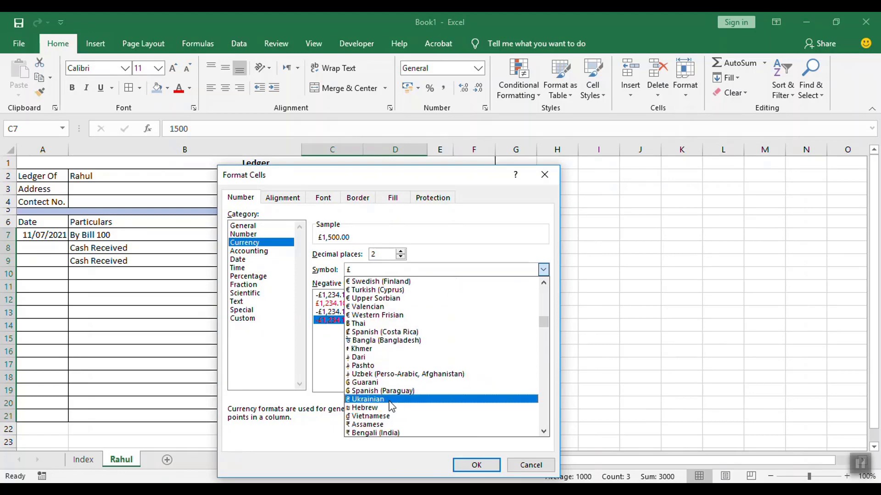
scroll(393, 360, up, 2)
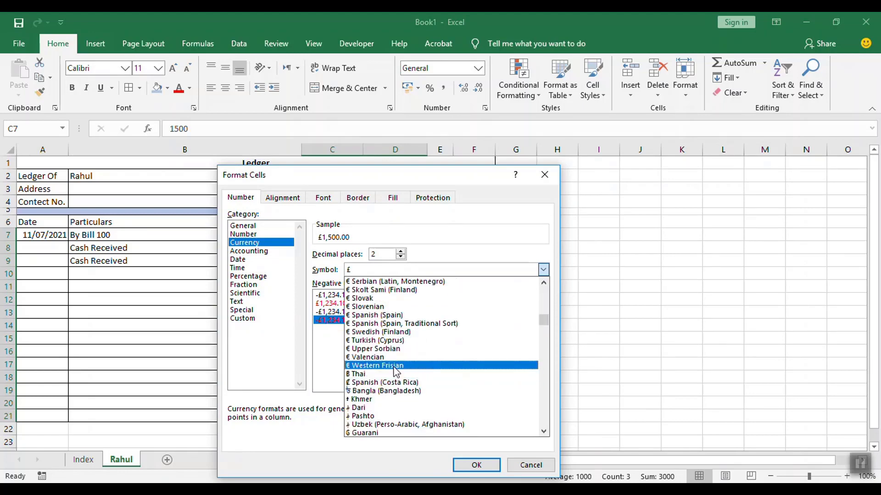
scroll(395, 361, up, 2)
scroll(400, 364, up, 3)
scroll(399, 364, down, 6)
scroll(385, 369, down, 7)
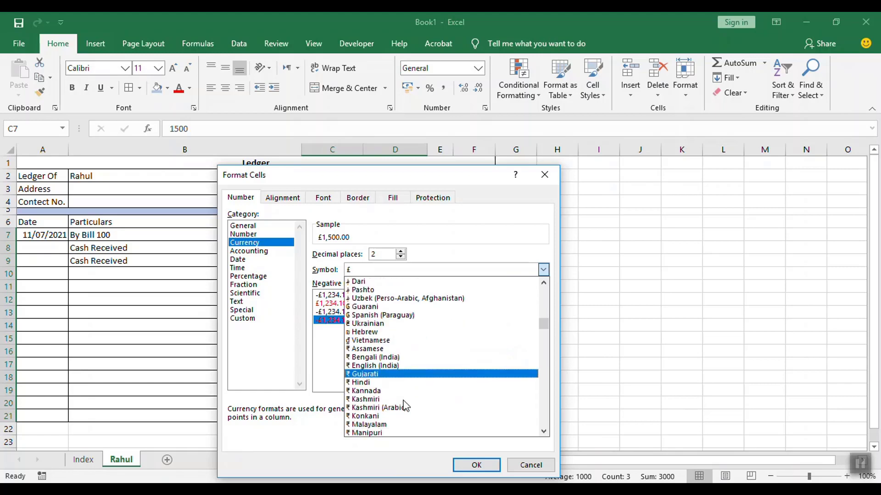
scroll(379, 372, down, 1)
click(374, 368)
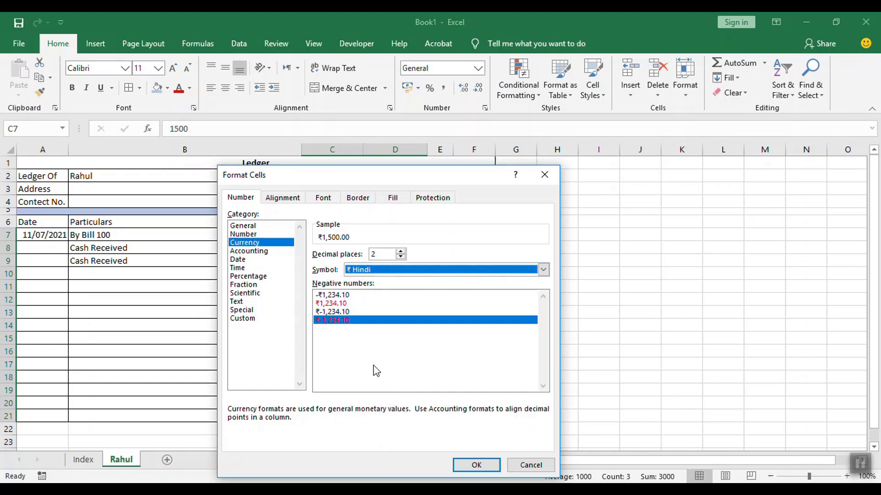
click(478, 464)
click(347, 300)
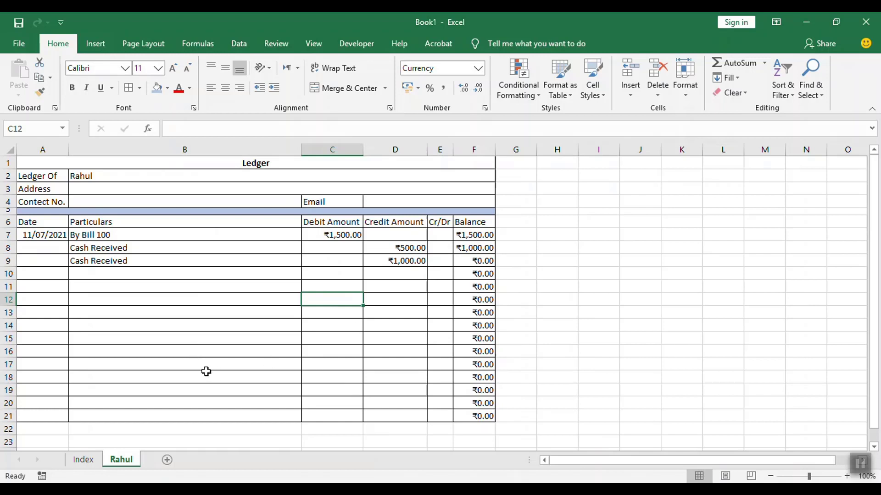
Widen the Cr/Dr column E.
click(119, 277)
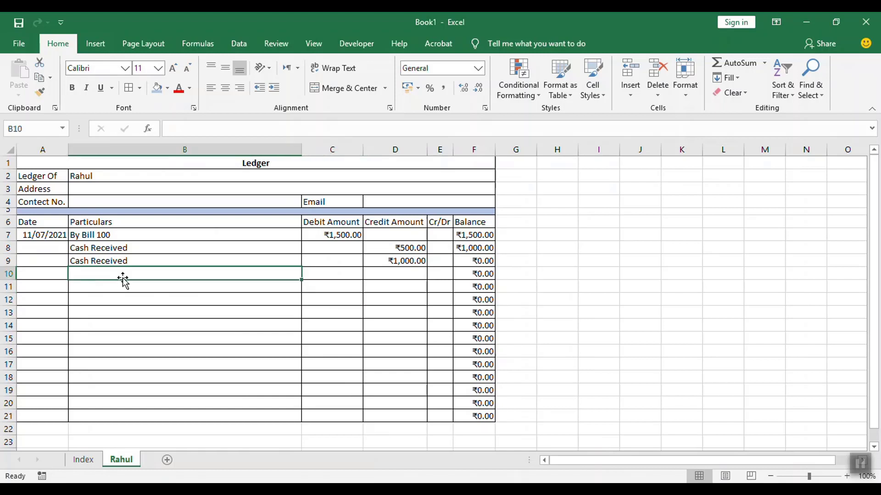
click(445, 235)
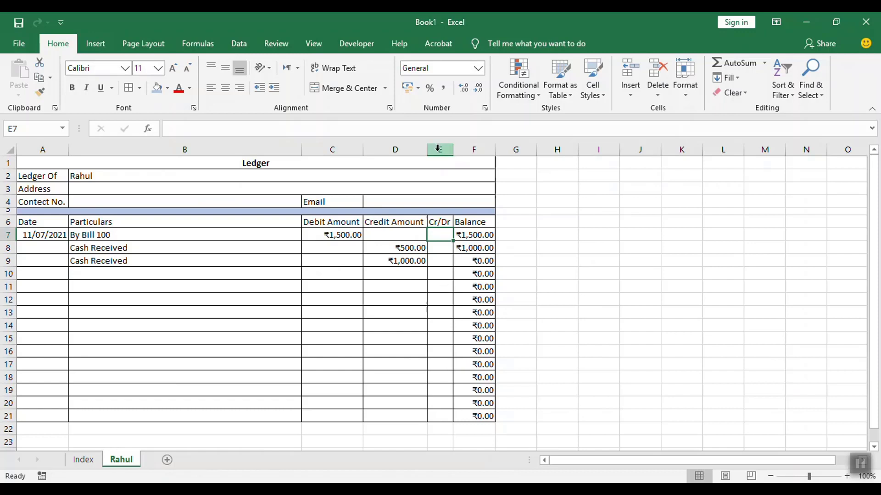
drag(451, 147, 460, 155)
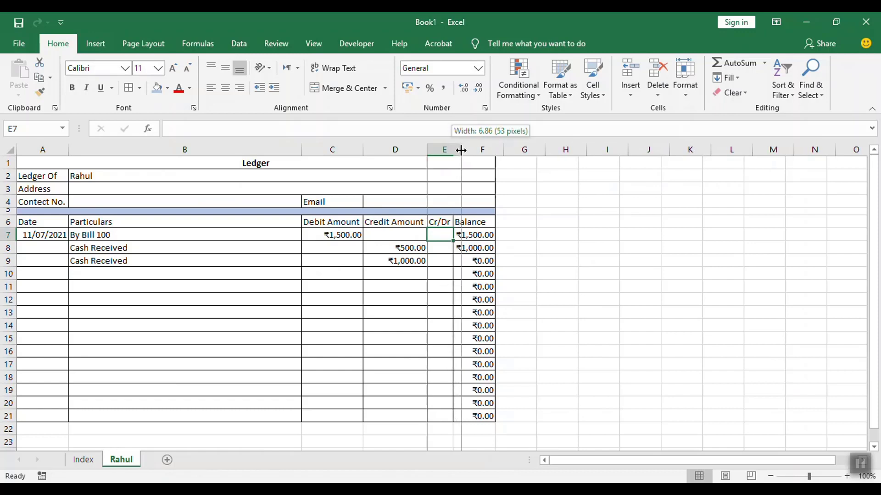
Centre the ledger headings in A6:F6, from Date to Balance.
click(447, 222)
drag(42, 225, 488, 225)
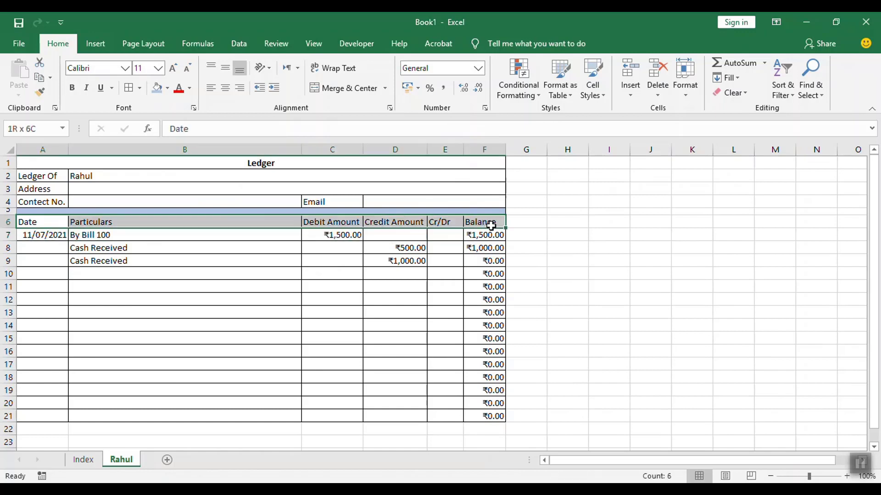
click(225, 87)
click(447, 231)
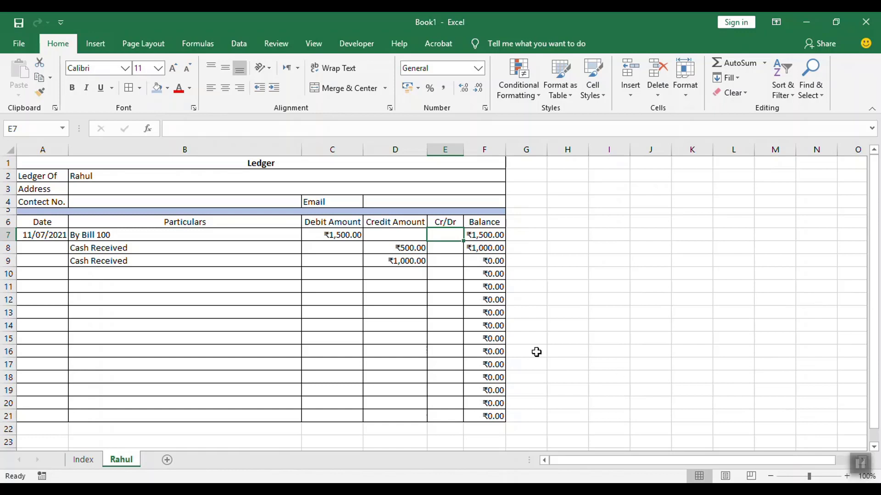
Enter =IF(F7<0,"Dr","Cr") in E7.
text(=i)
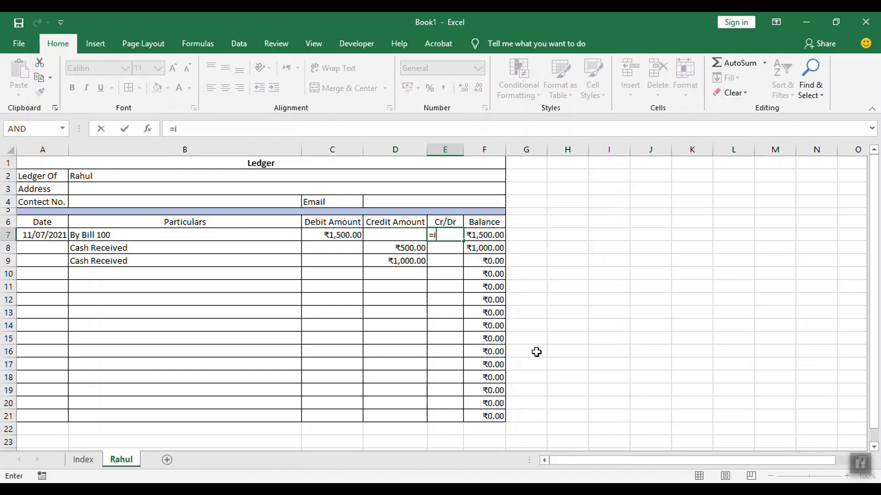
text(f()
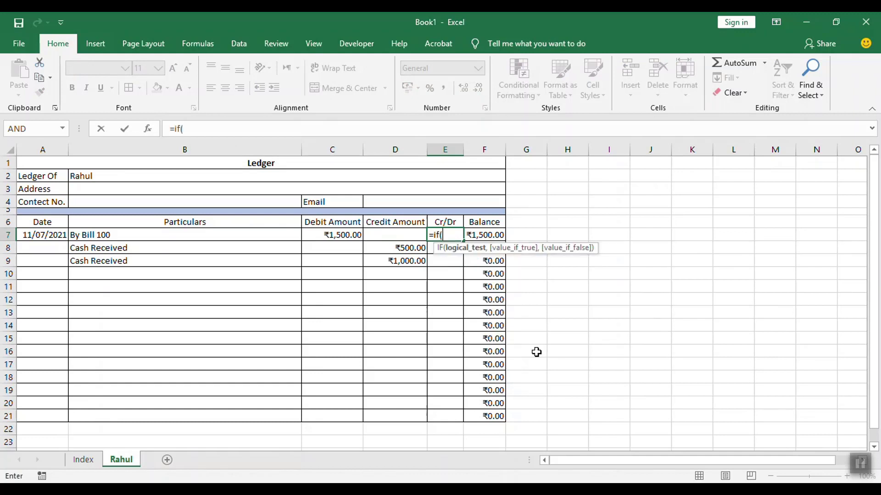
key(Right)
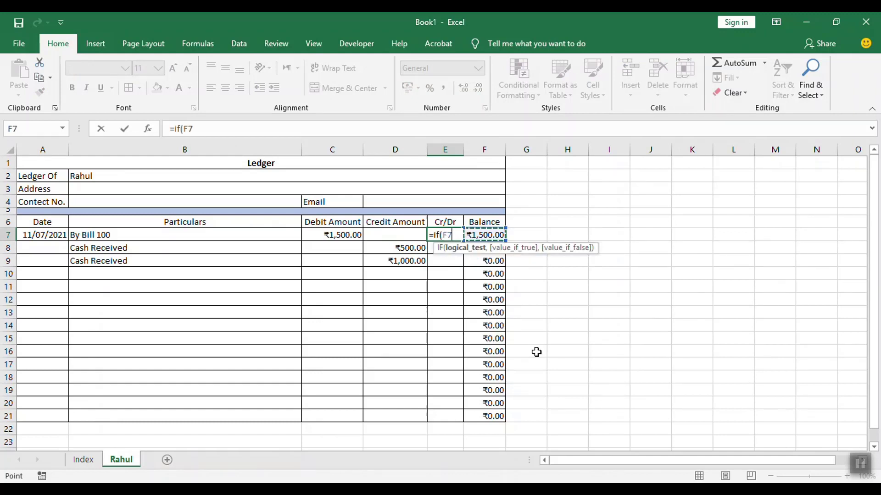
text(<)
text(0,)
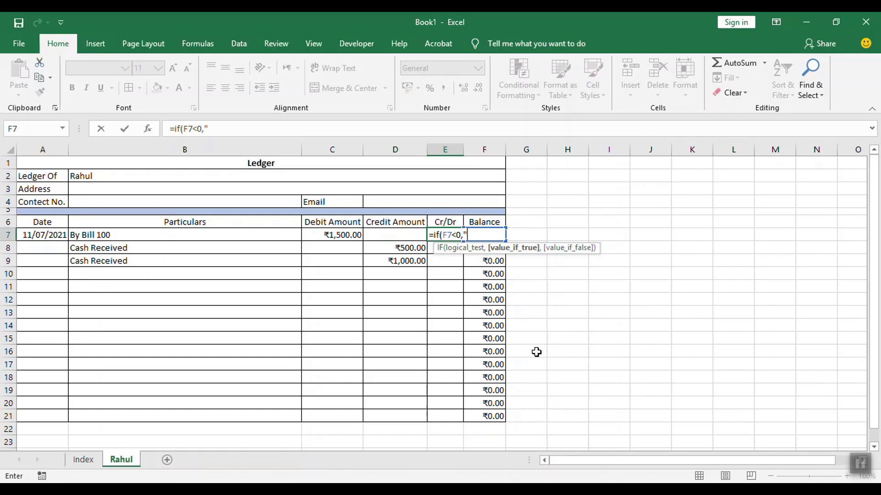
text(d)
key(BackSpace)
text(Dr)
text(")
text(,")
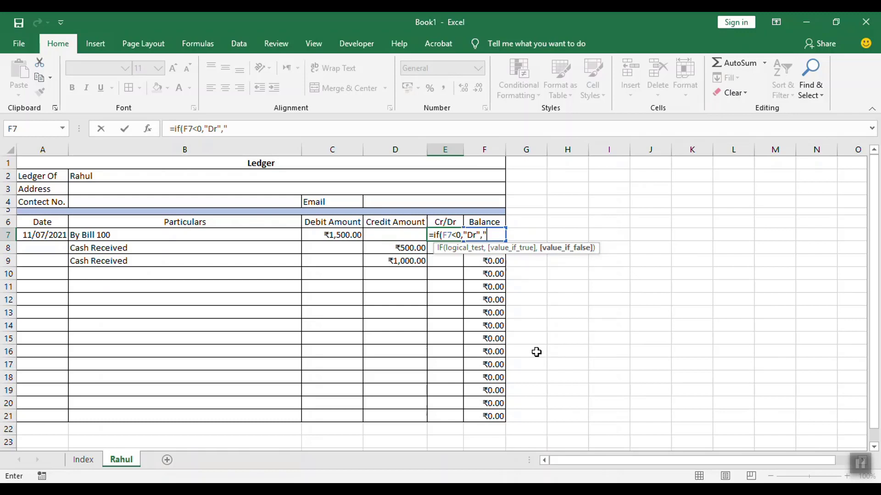
text(Cr")
text())
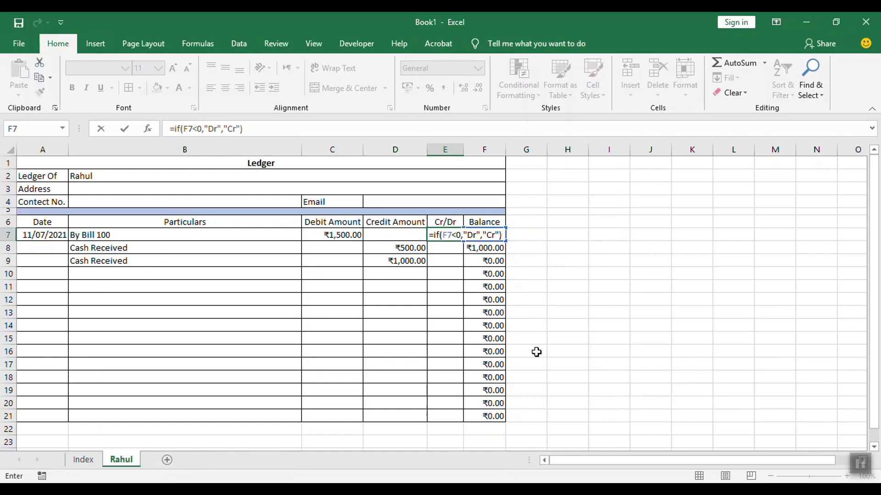
key(Return)
Fill the Cr/Dr formula down to E21 and centre the results.
click(445, 236)
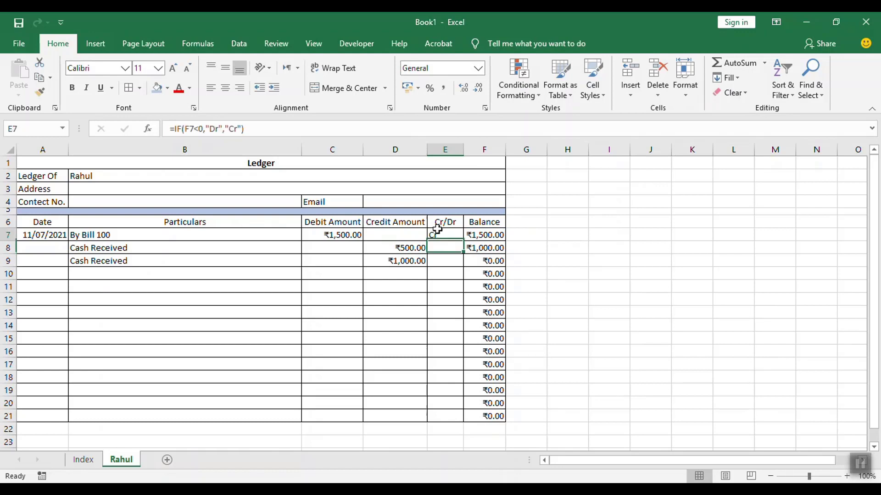
drag(463, 241, 455, 421)
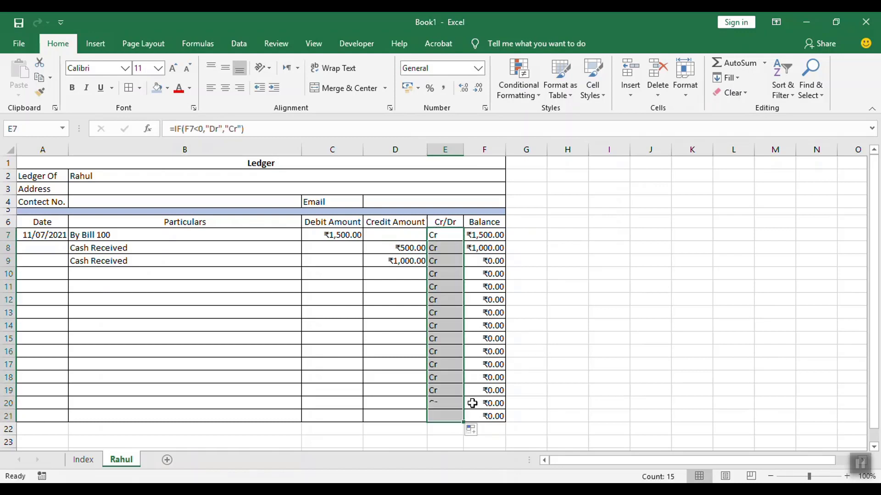
click(225, 88)
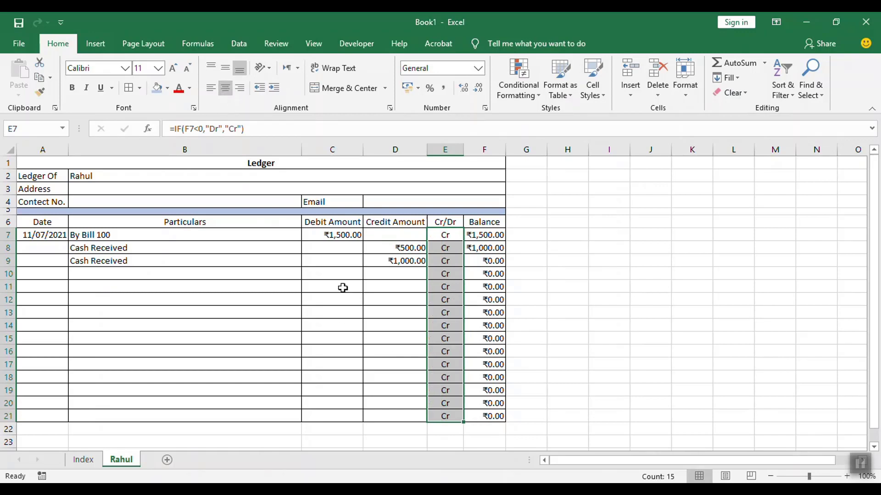
click(361, 285)
click(348, 274)
click(395, 274)
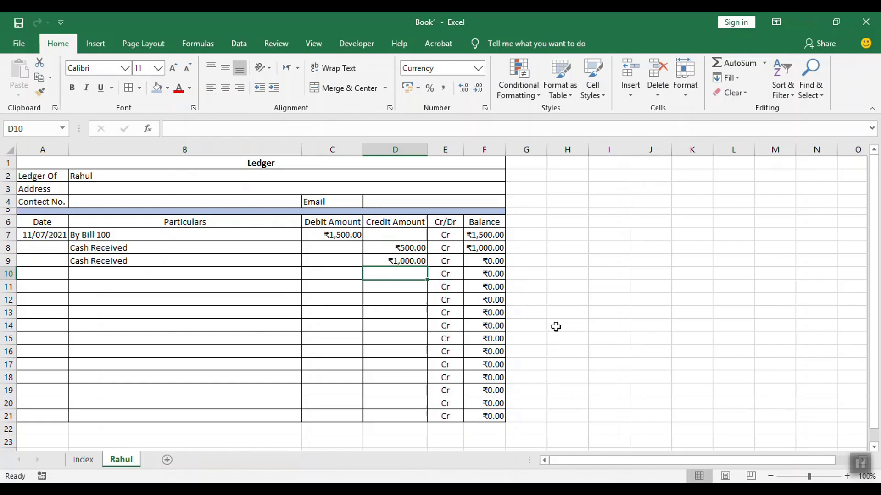
Record Cash Received with a 1,000 credit amount in row 10.
key(Left)
key(Left)
key(Left)
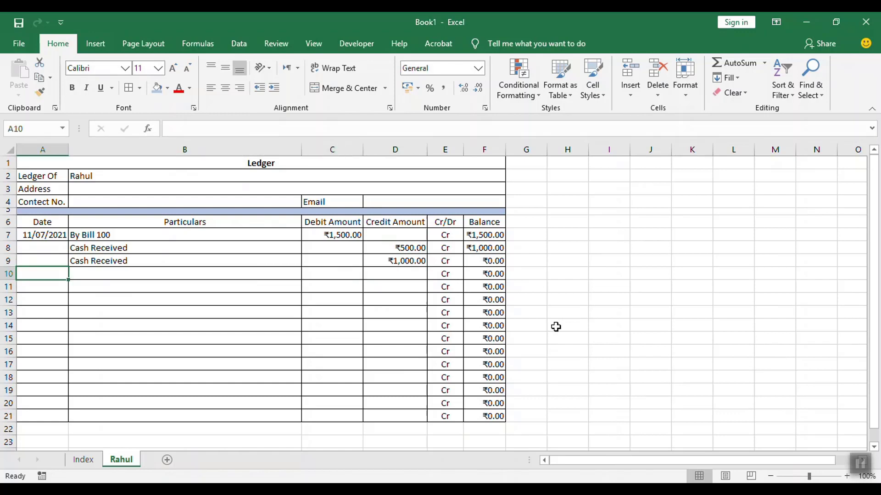
key(Right)
text(c)
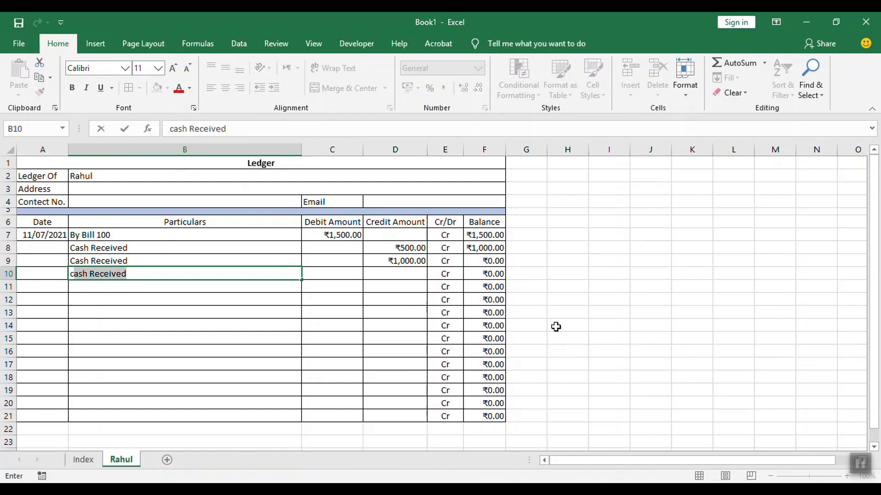
key(Tab)
key(Tab)
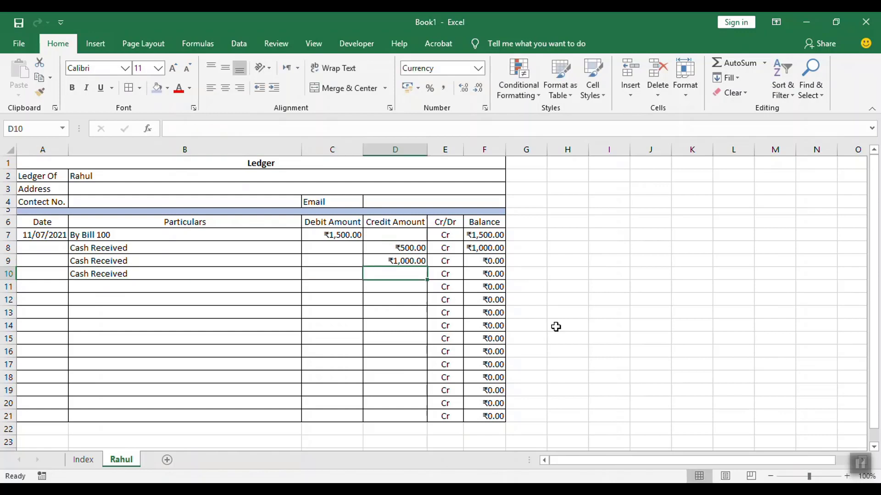
text(1,000)
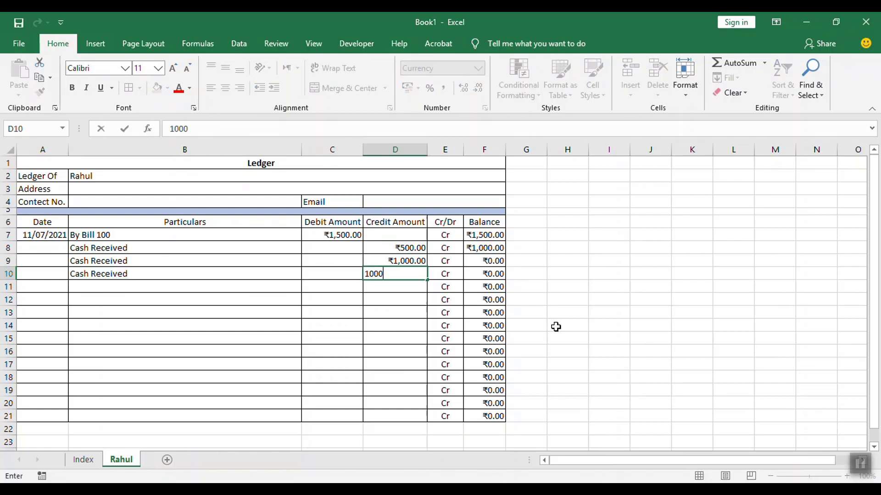
key(Return)
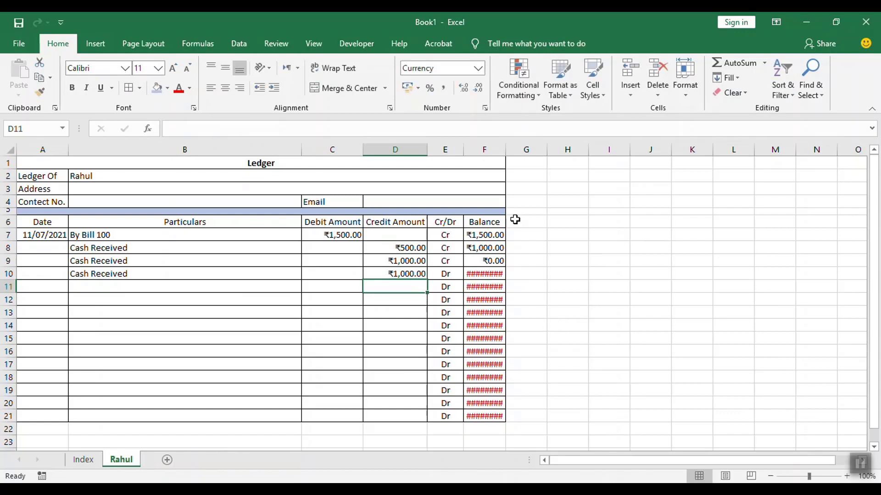
Autofit the Balance column so the ₹-1,000.00 balance displays fully.
drag(506, 149, 523, 163)
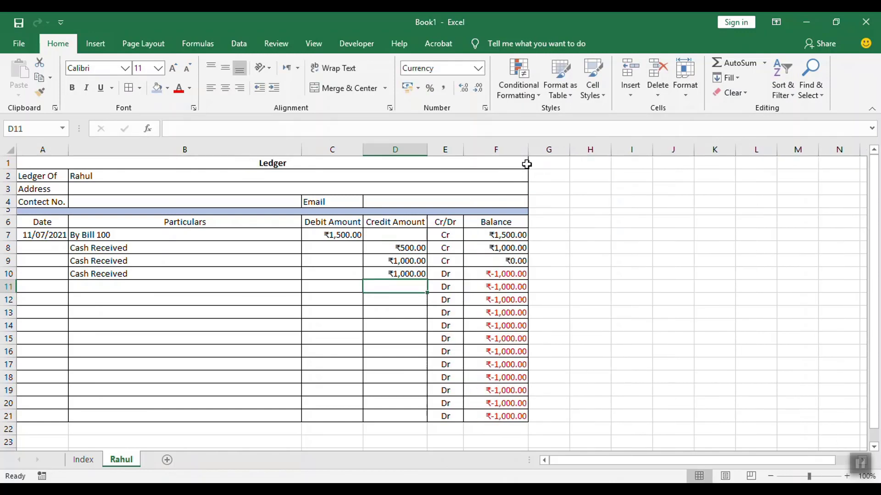
double_click(529, 150)
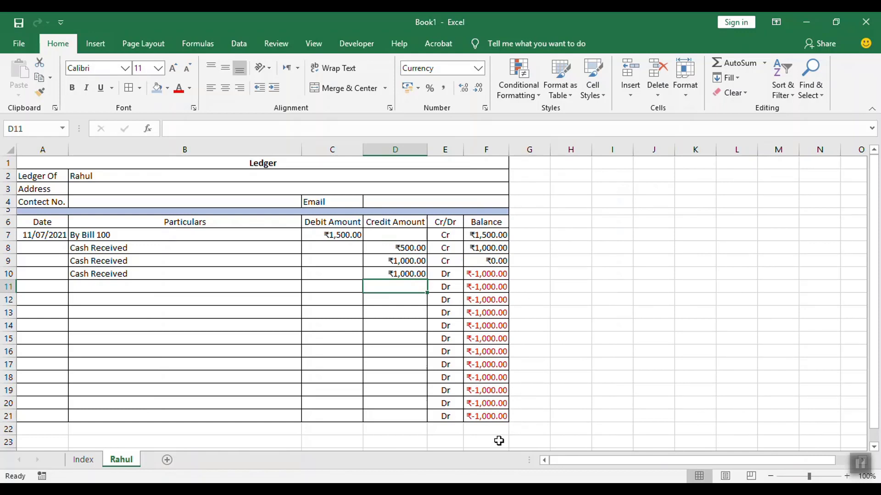
click(445, 274)
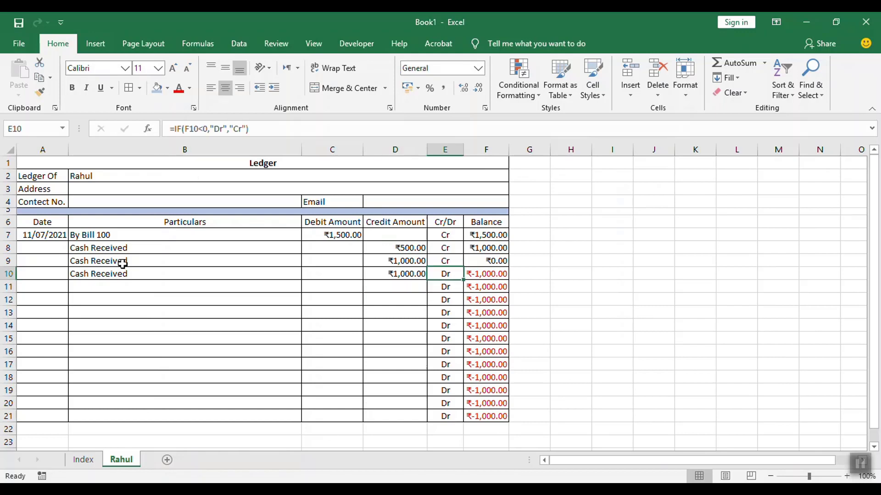
click(52, 247)
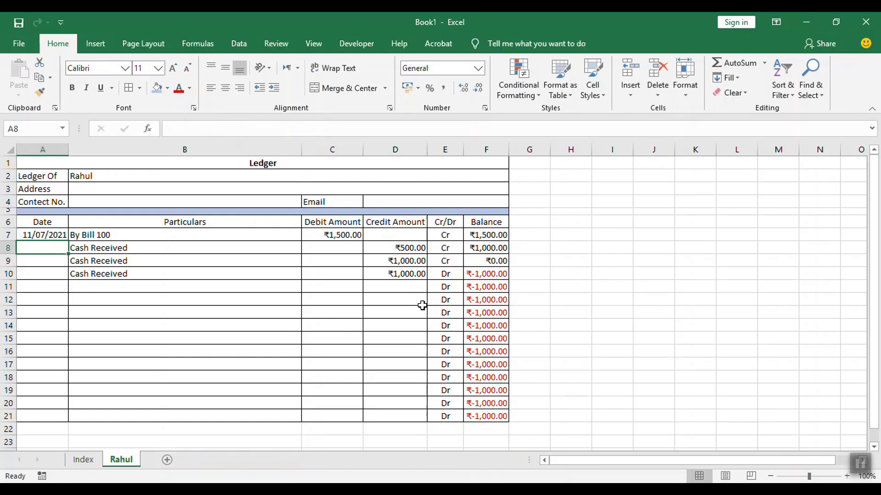
Enter 12/7 as the row 8 date, then undo the resulting 12-Jul entry.
text(12)
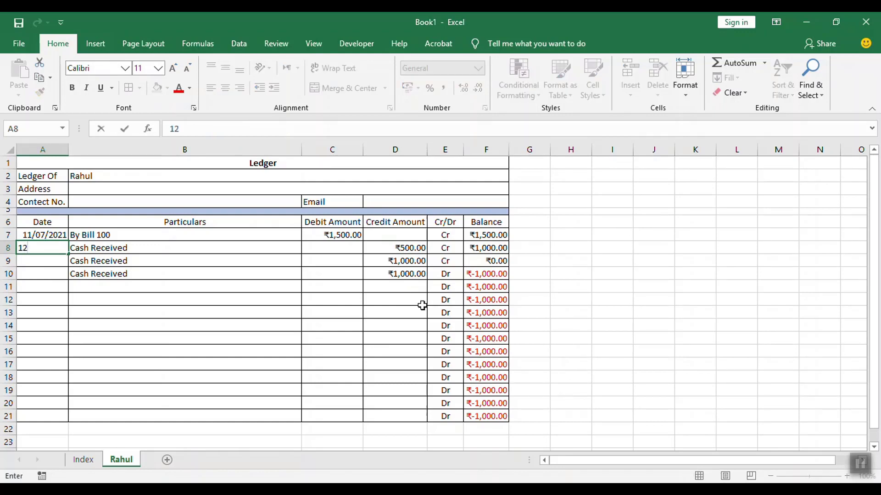
text(/7)
key(Return)
key(Return)
key(Return)
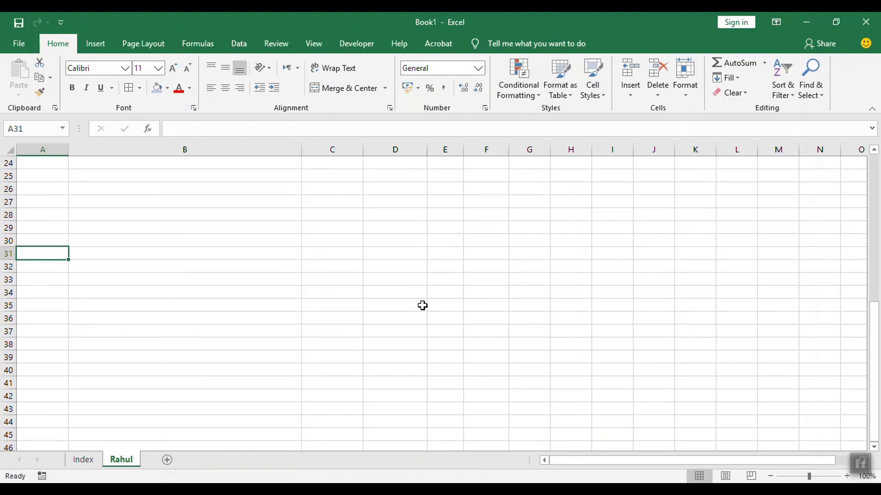
scroll(220, 353, up, 2)
scroll(220, 353, up, 6)
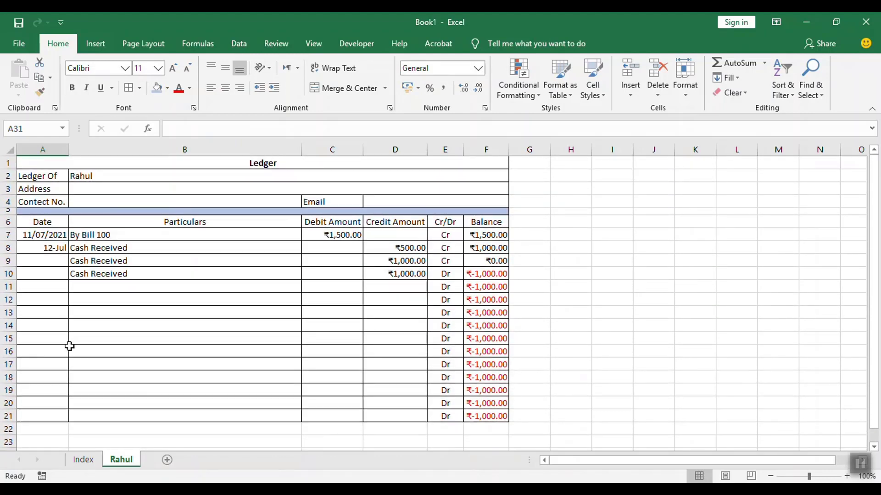
key(ctrl+z)
scroll(55, 314, up, 3)
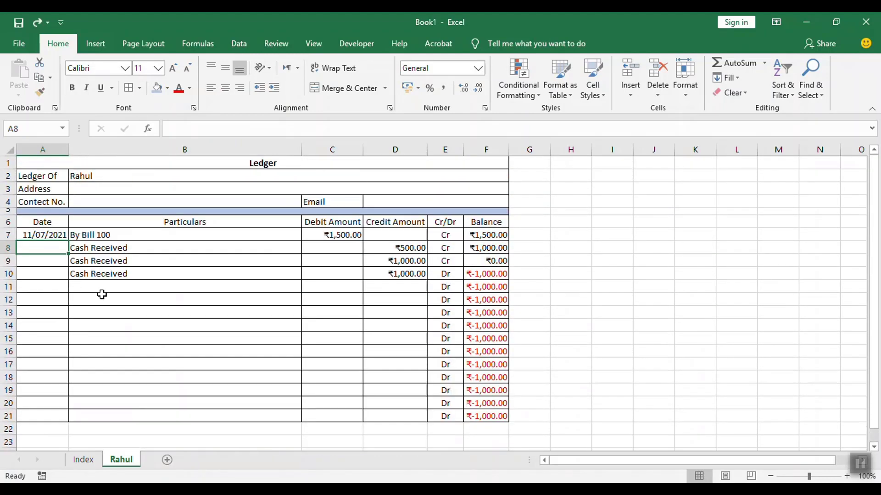
Date rows 8–10 as 12/07/2021, 13/07/2021 and 14/07/2021.
text(12/0)
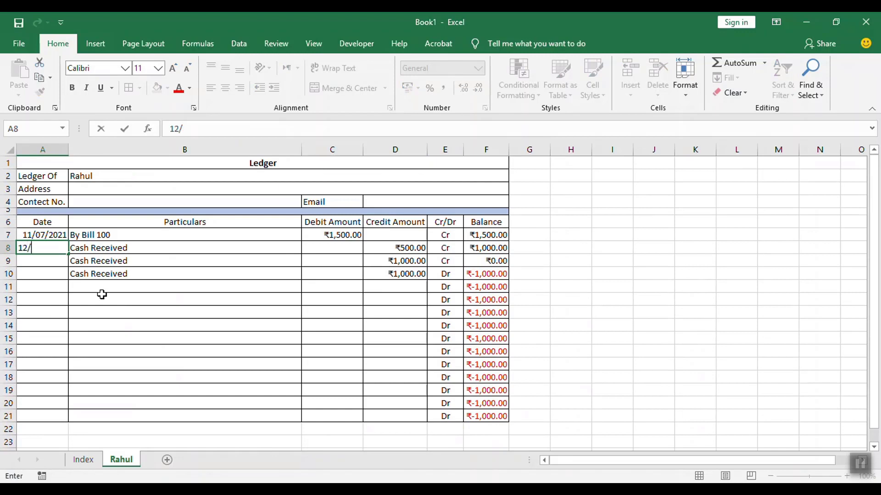
text(7/2021)
key(Return)
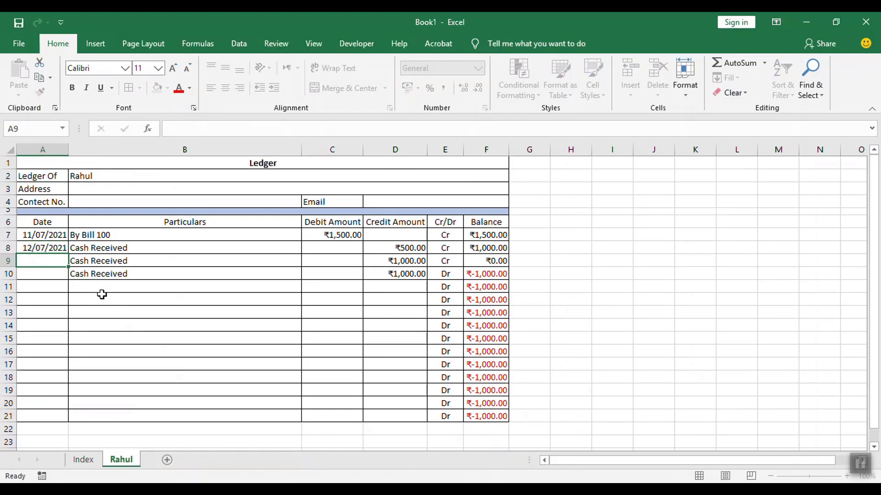
text(13/)
text(07/)
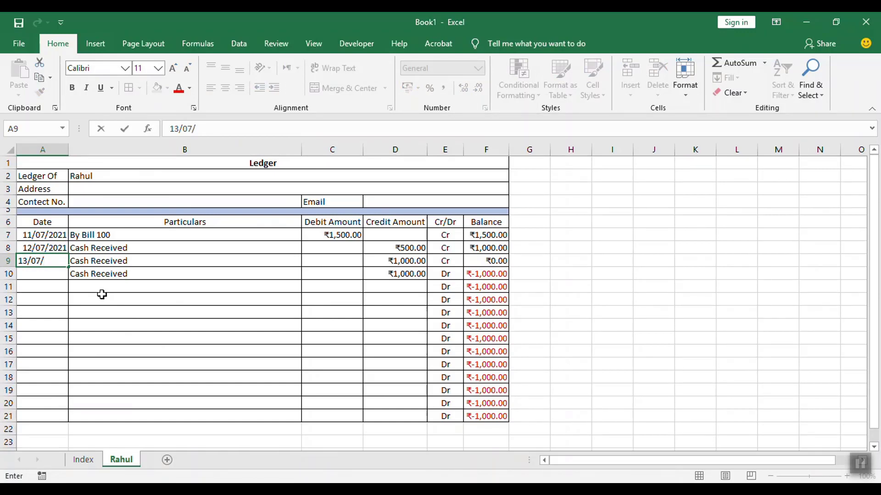
text(2021)
key(Return)
text(14/)
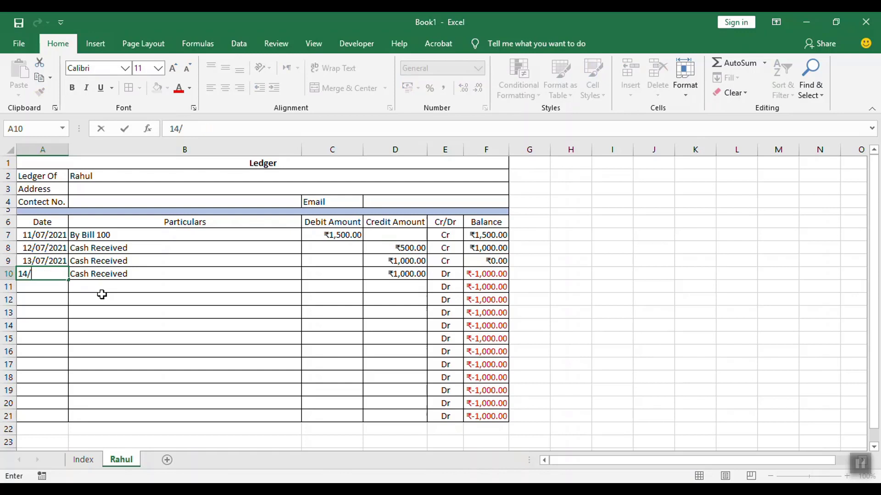
text(07/2021)
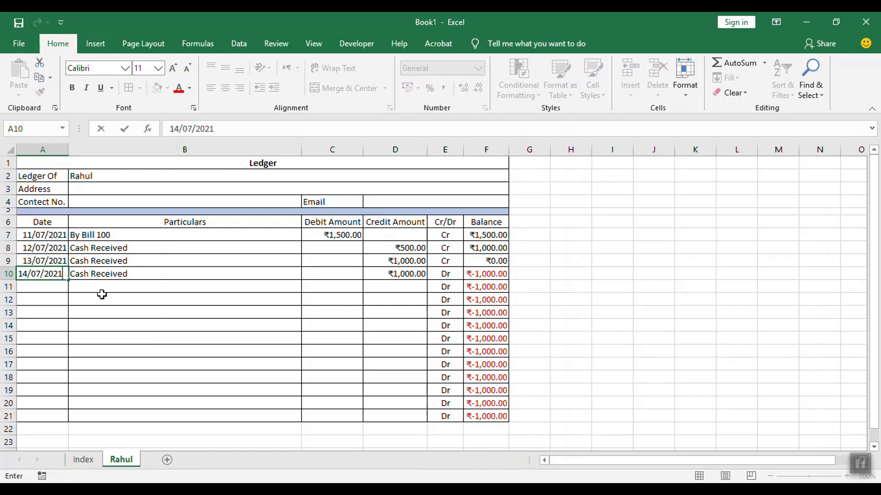
key(Return)
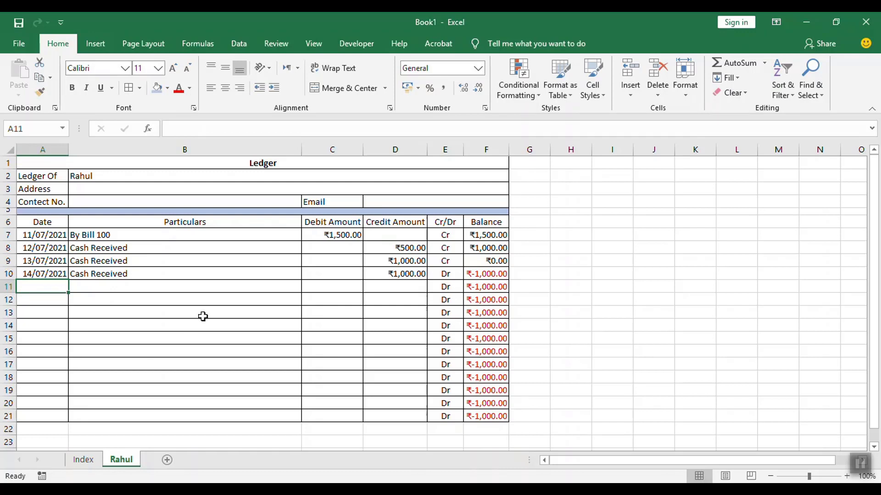
Leave the save screen and clear the sample ledger entries in A7:D13.
click(22, 26)
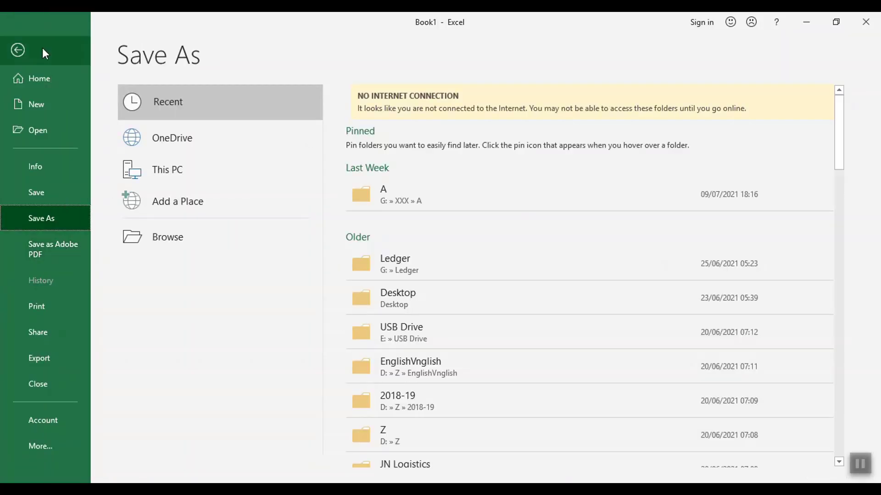
click(27, 50)
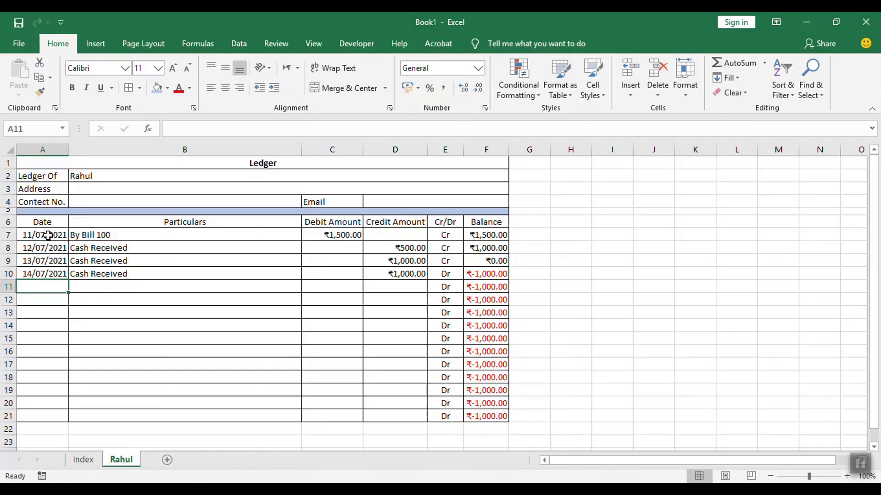
mouse_move(48, 234)
mouse_down()
mouse_move(103, 260)
mouse_move(408, 306)
mouse_up()
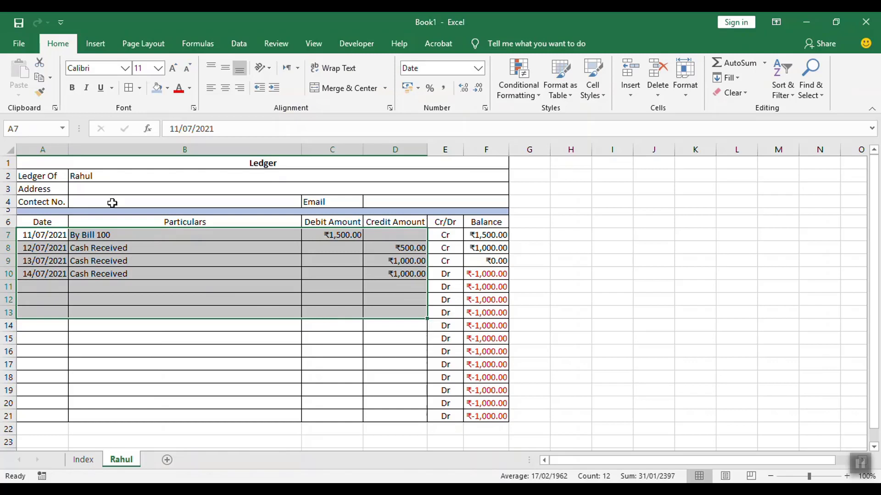
key(Delete)
Clear the account name in B2 beside Ledger Of.
click(102, 176)
key(Delete)
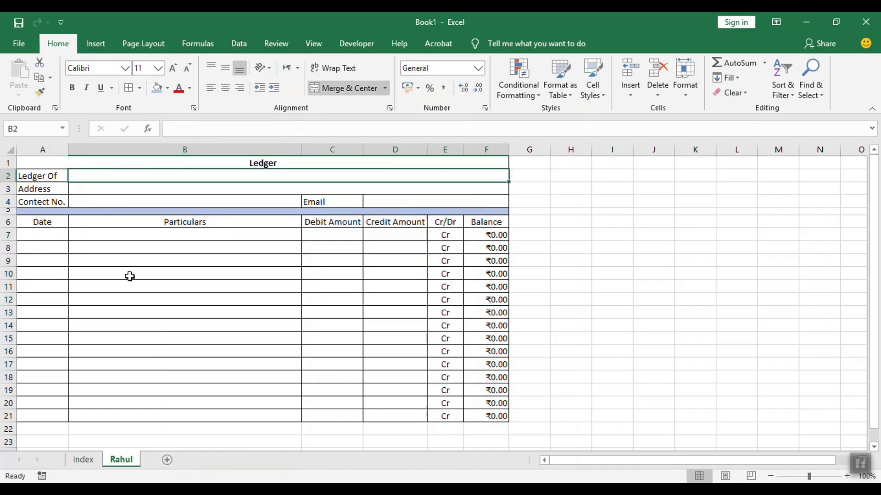
click(172, 347)
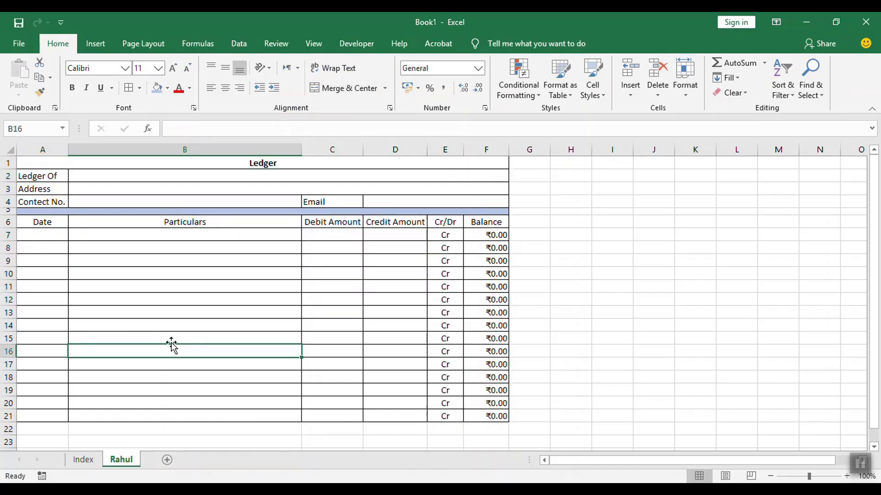
Copy the Rahul sheet to the end of the workbook, creating Rahul (2).
right_click(125, 462)
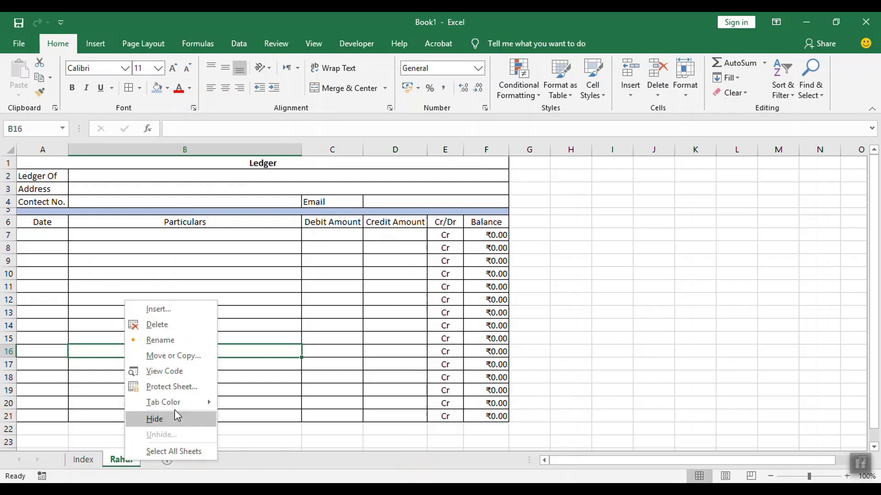
click(179, 361)
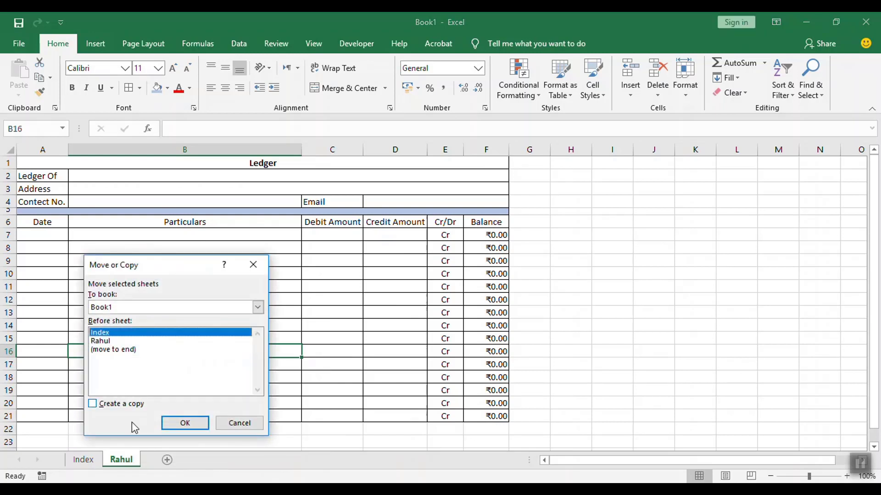
click(93, 404)
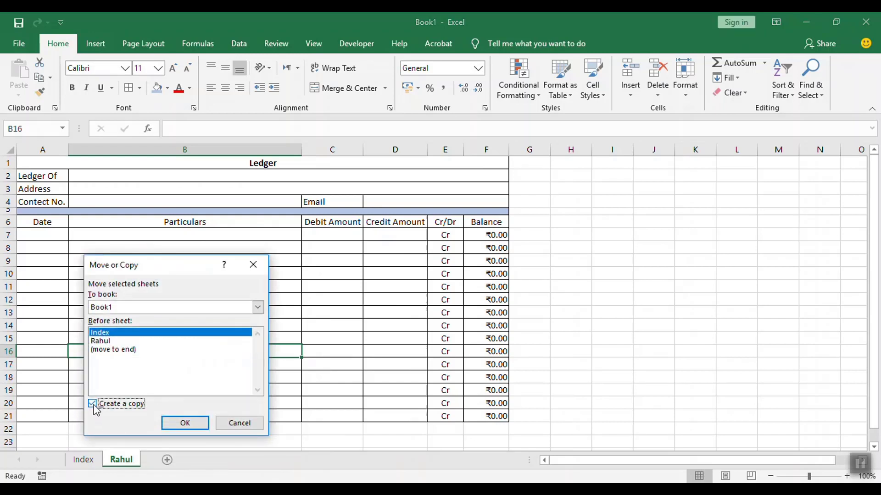
click(127, 352)
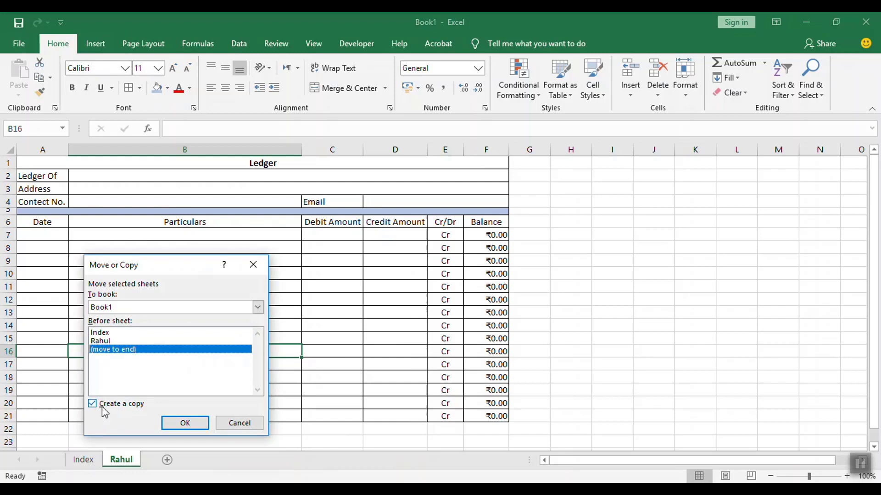
click(191, 423)
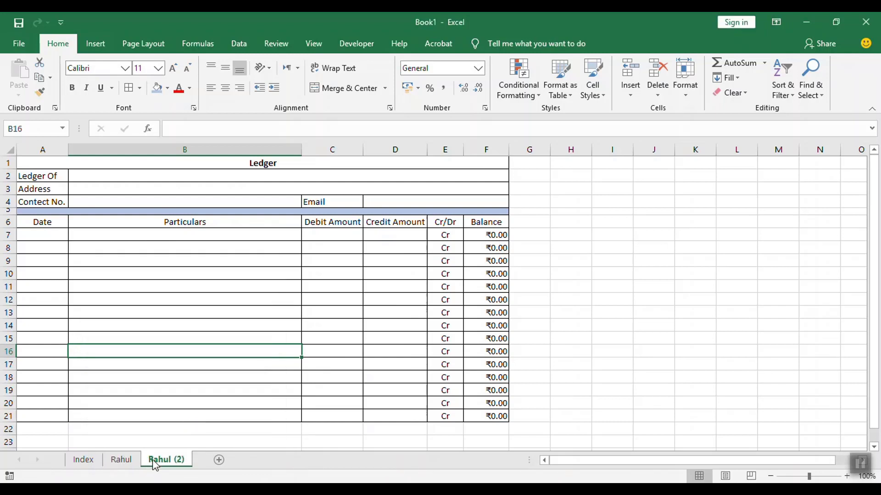
Make another copy at the end as Rahul (3) and return to the Rahul sheet.
right_click(168, 466)
mouse_move(205, 403)
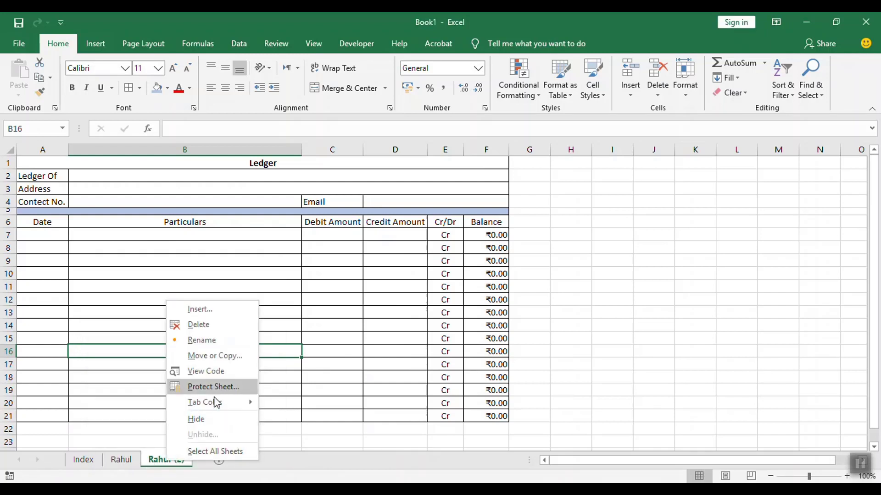
click(214, 358)
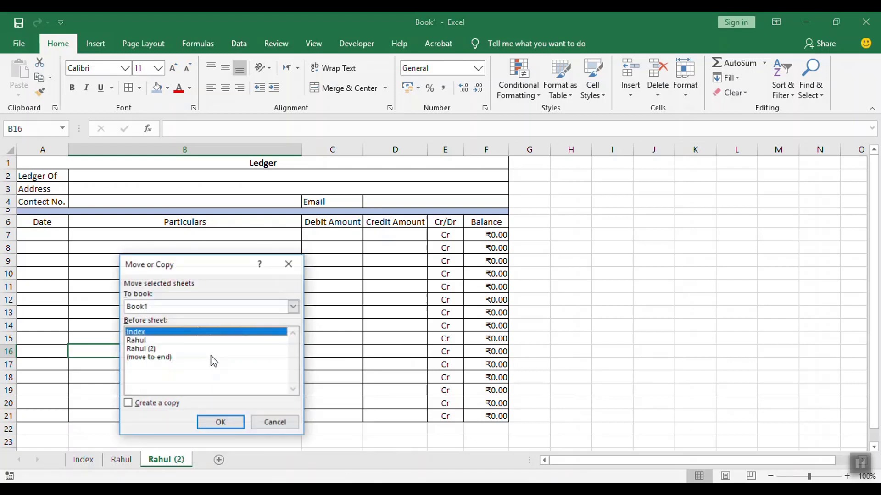
click(152, 358)
click(129, 403)
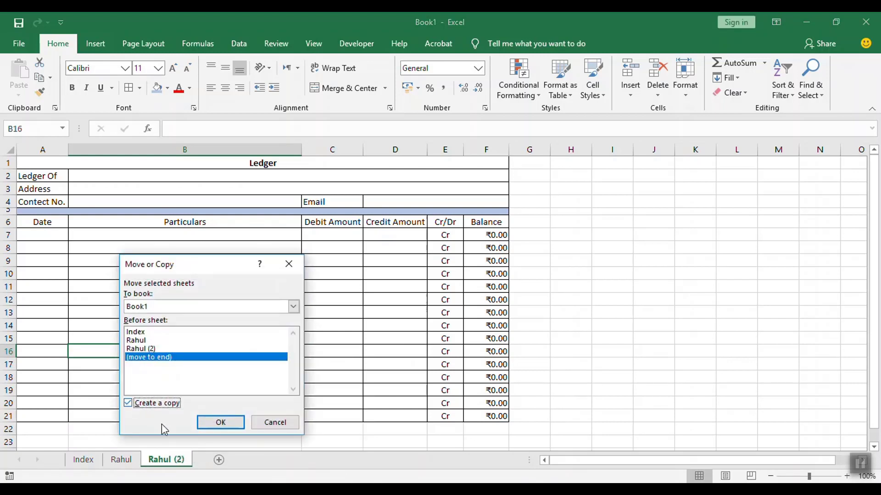
click(221, 423)
click(121, 461)
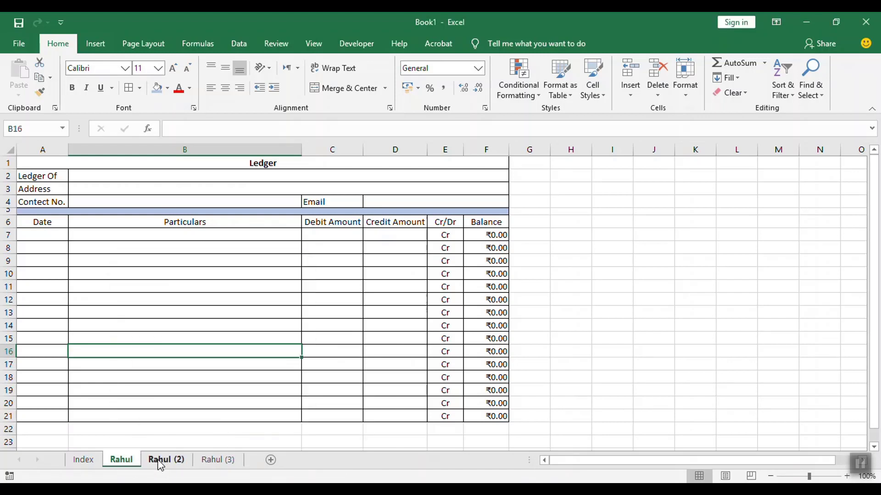
click(164, 462)
click(216, 463)
click(122, 460)
Enter Rahul, Vinod and Ajay in B2 of the Rahul, Rahul (2) and Rahul (3) sheets.
click(144, 177)
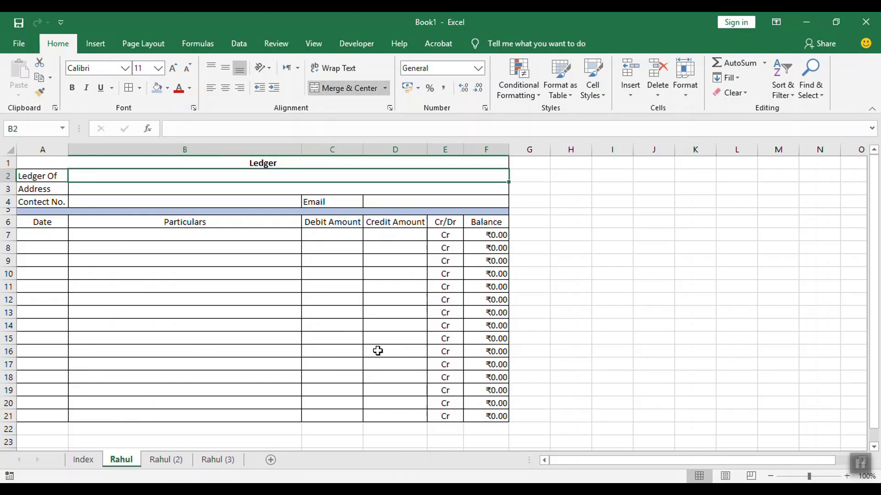
text(Rahul)
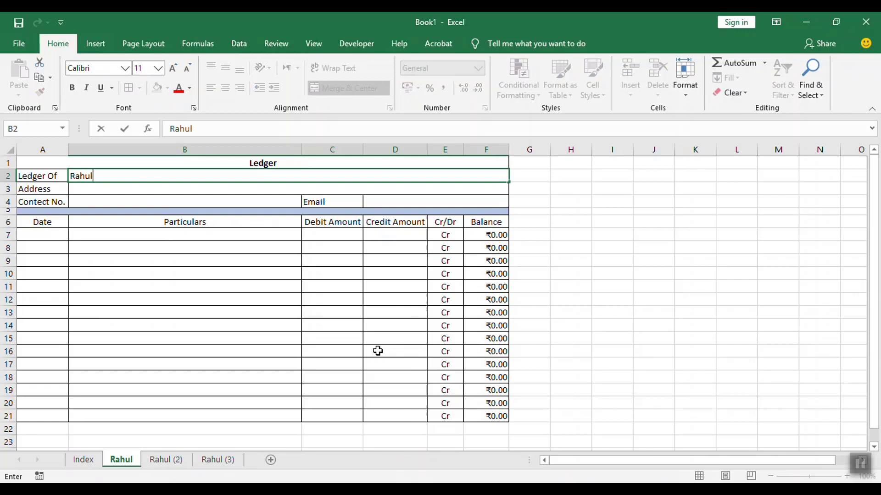
click(171, 460)
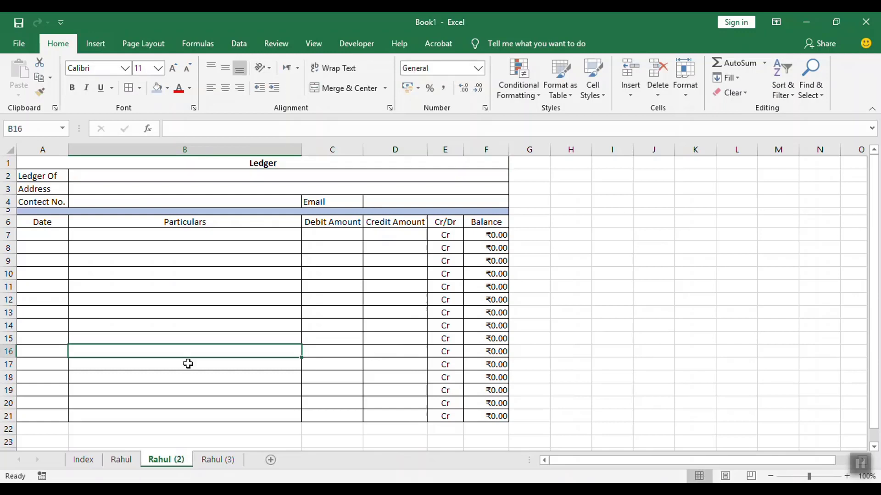
click(140, 173)
text(V)
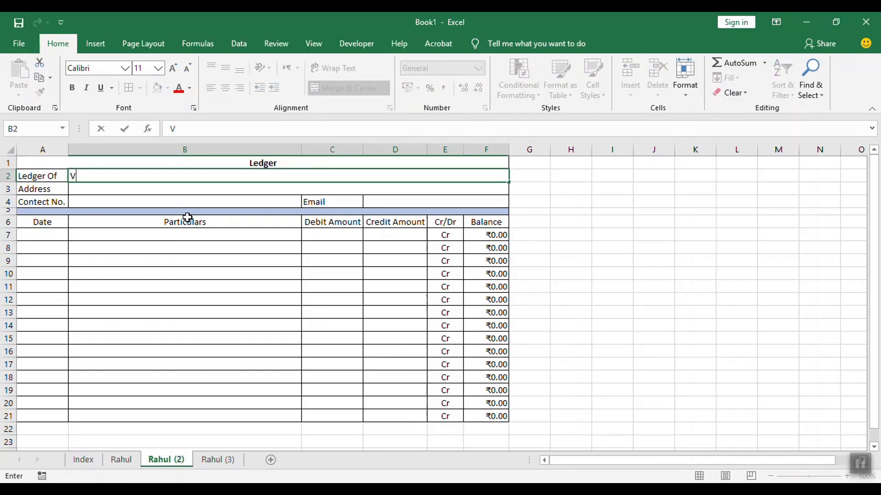
text(inod)
click(212, 460)
click(167, 178)
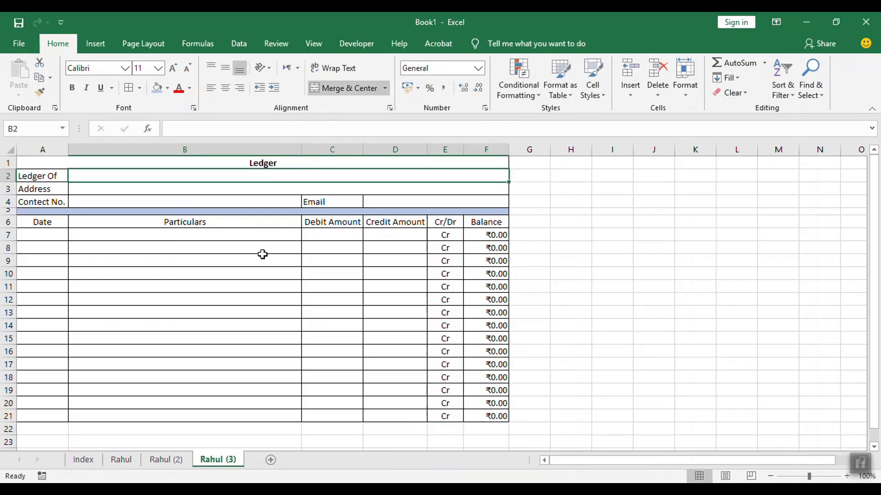
text(Ajay)
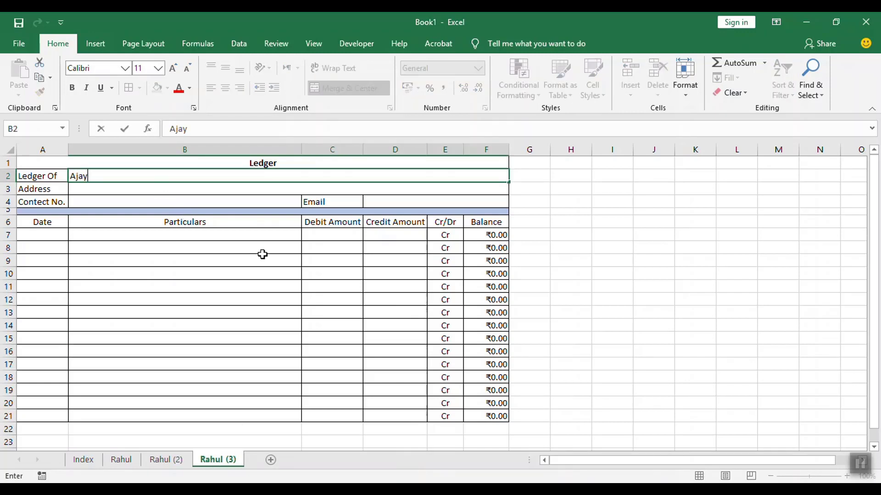
click(171, 189)
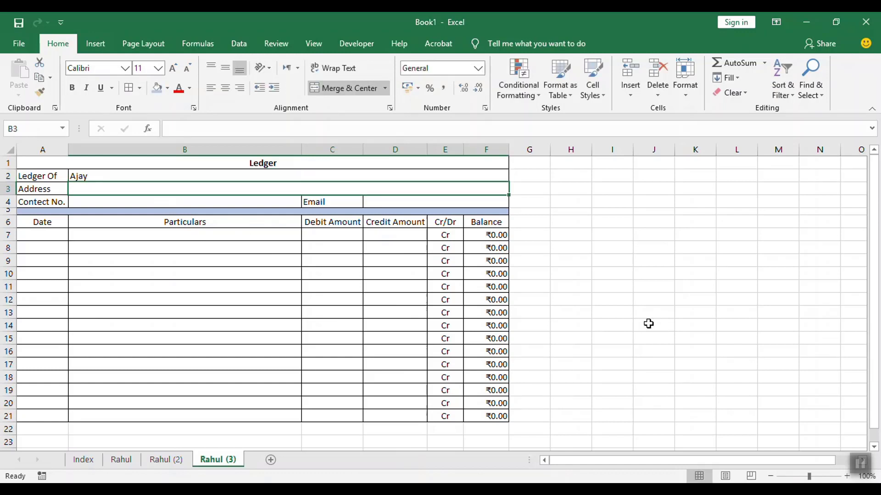
key(Down)
key(Right)
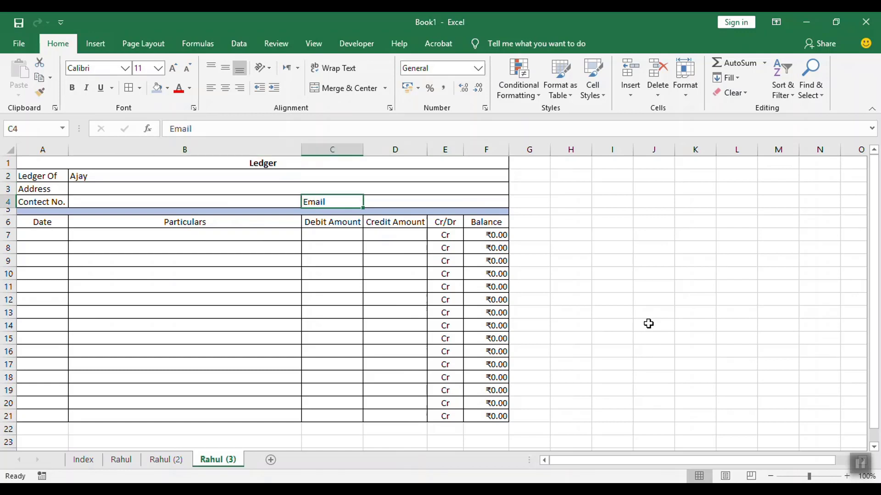
key(Left)
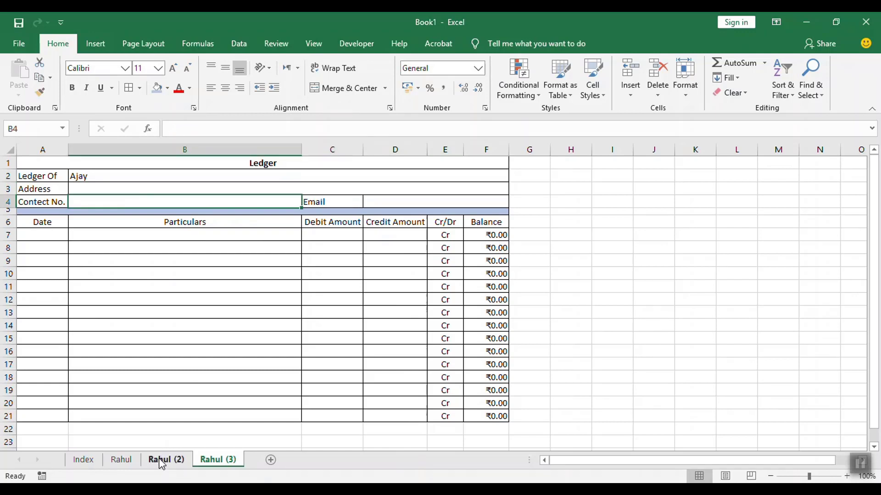
Rename the Rahul (2) and Rahul (3) sheet tabs to Vinod and Ajay.
click(161, 460)
double_click(161, 460)
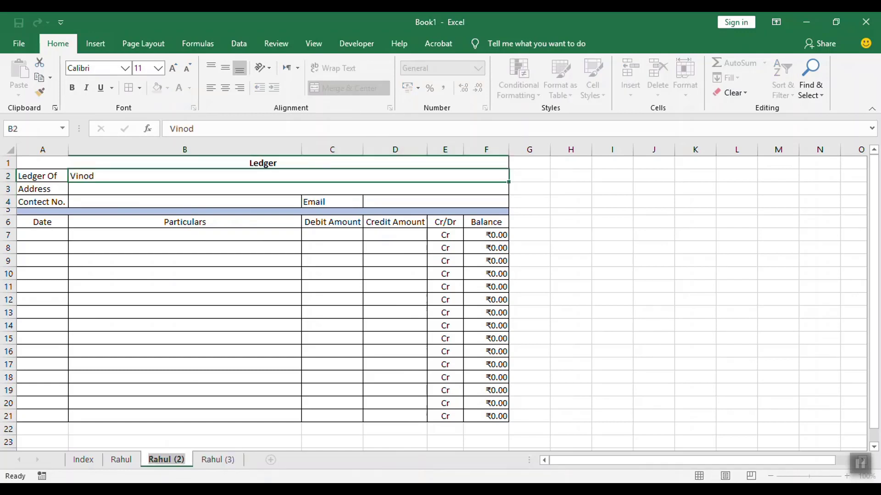
text(Vinod)
key(Return)
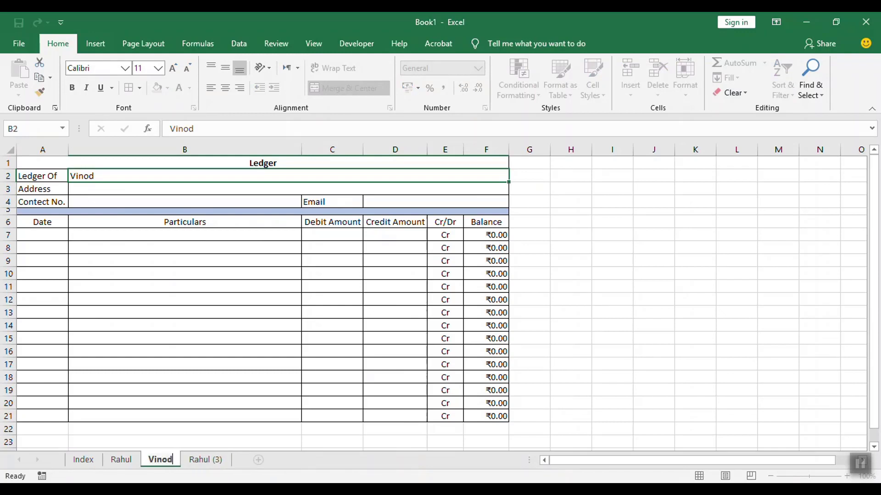
click(210, 460)
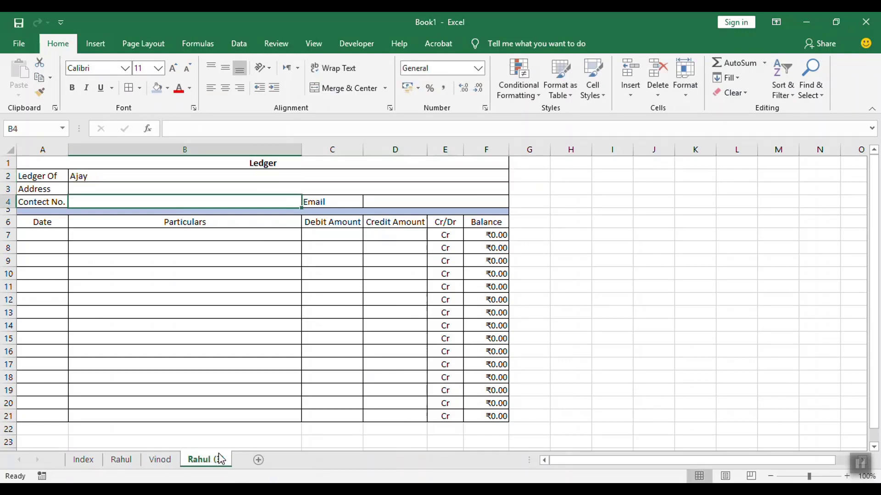
double_click(221, 460)
text(Ajay)
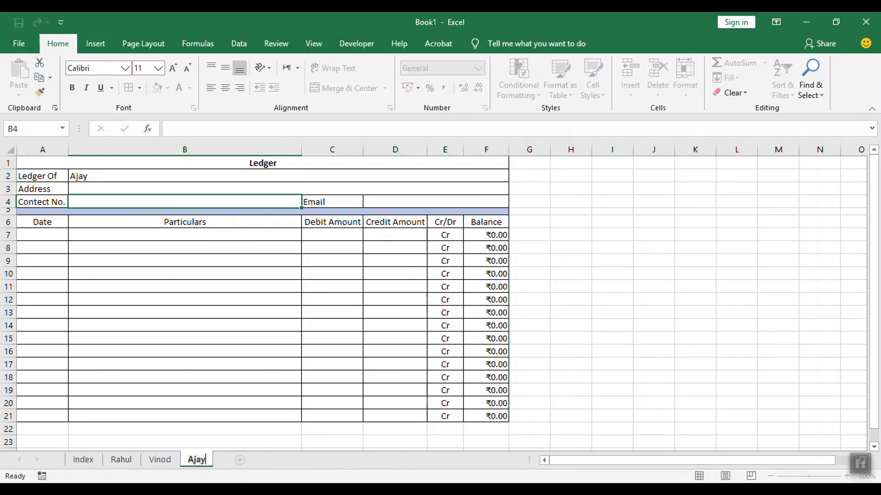
On the Index sheet, enter Rahul, Vinod and Ajay as account heads in B4, B5 and B6.
click(85, 461)
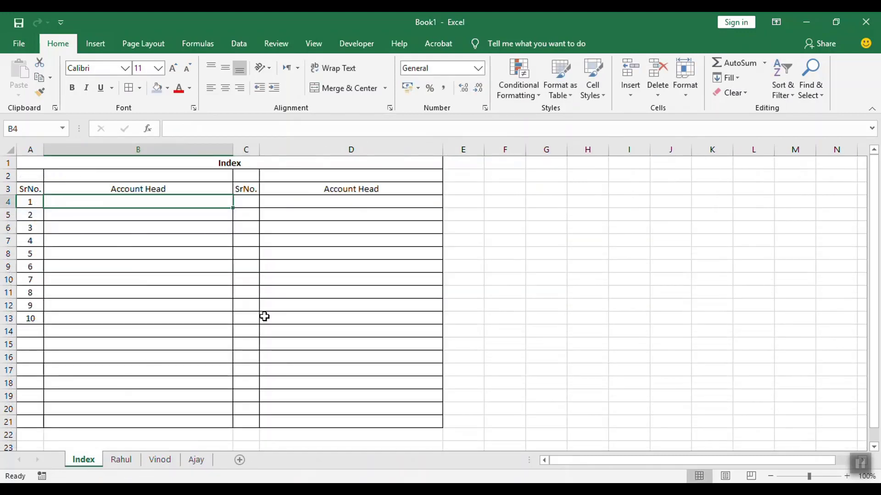
text(Rah)
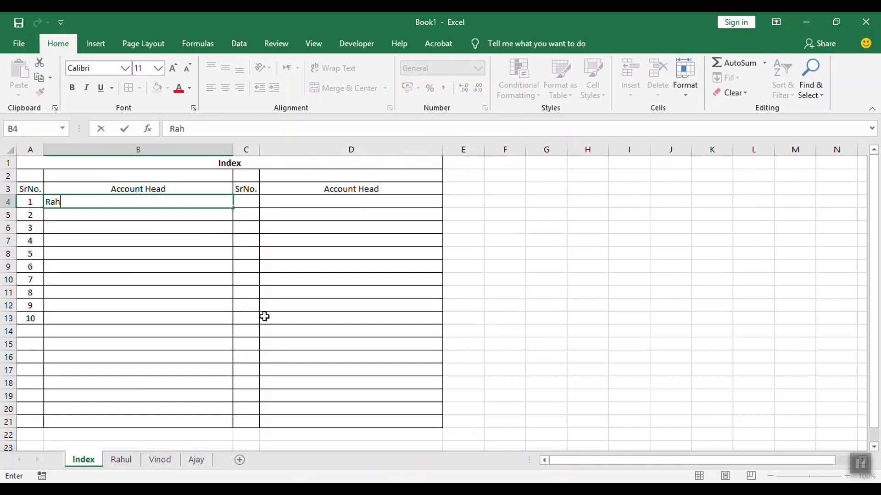
text(ul)
click(126, 214)
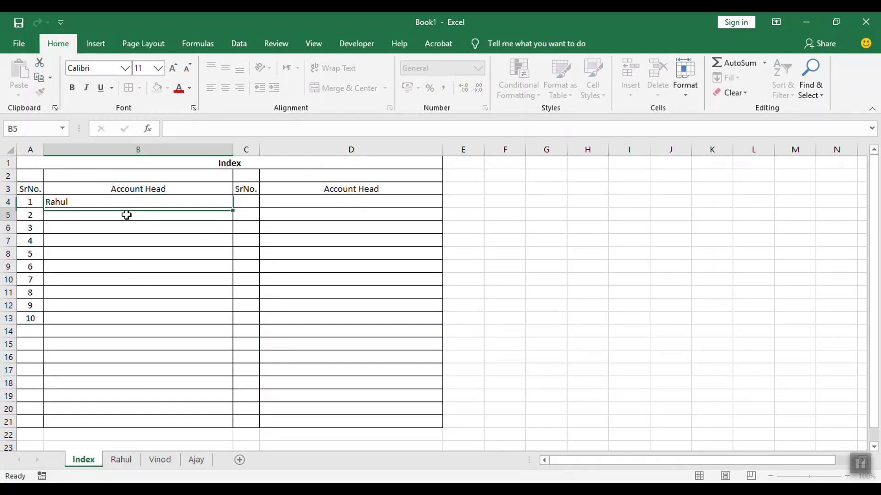
text(Vin)
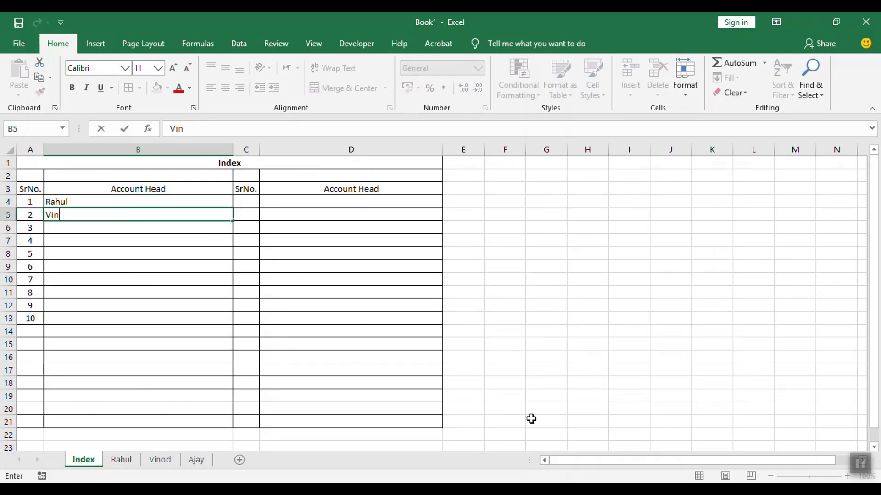
text(od)
click(93, 230)
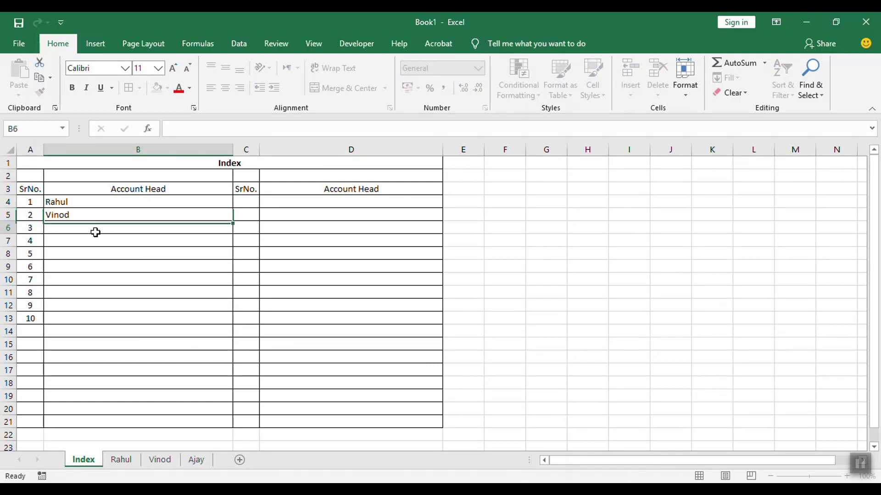
text(A)
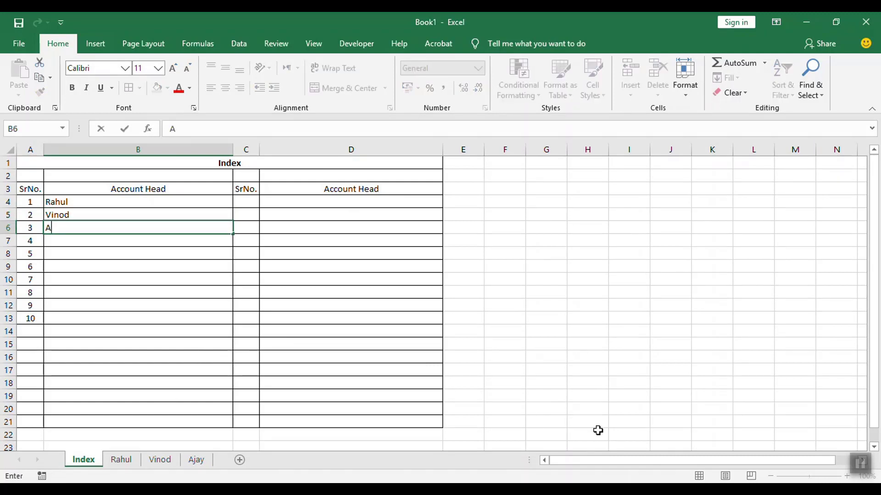
text(jay)
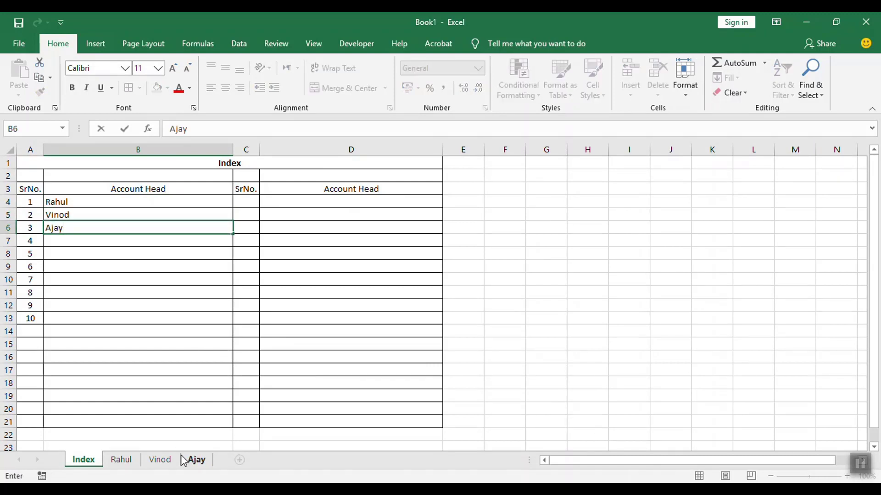
click(138, 370)
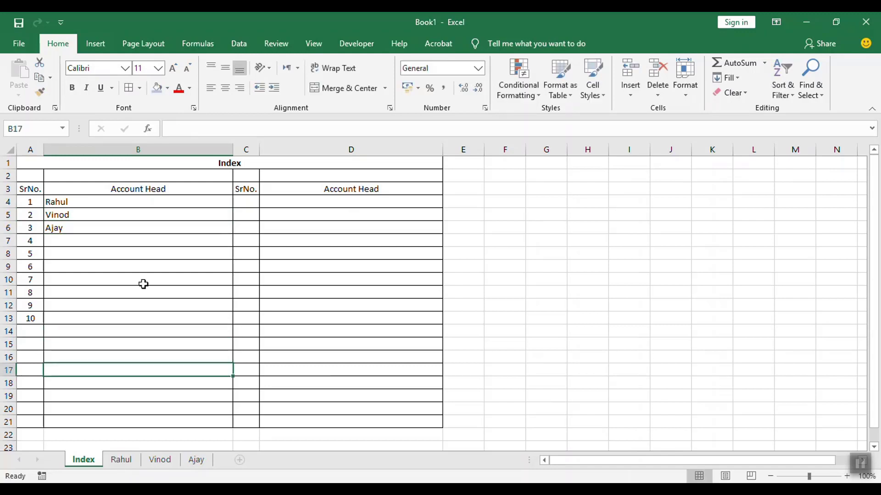
click(135, 200)
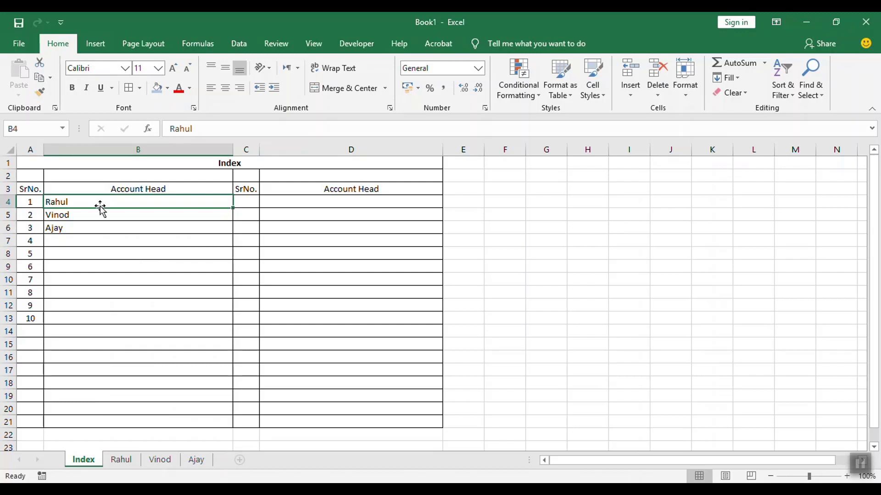
Open the Insert Hyperlink dialog for the Rahul cell B4 and move it clear of the table.
right_click(76, 207)
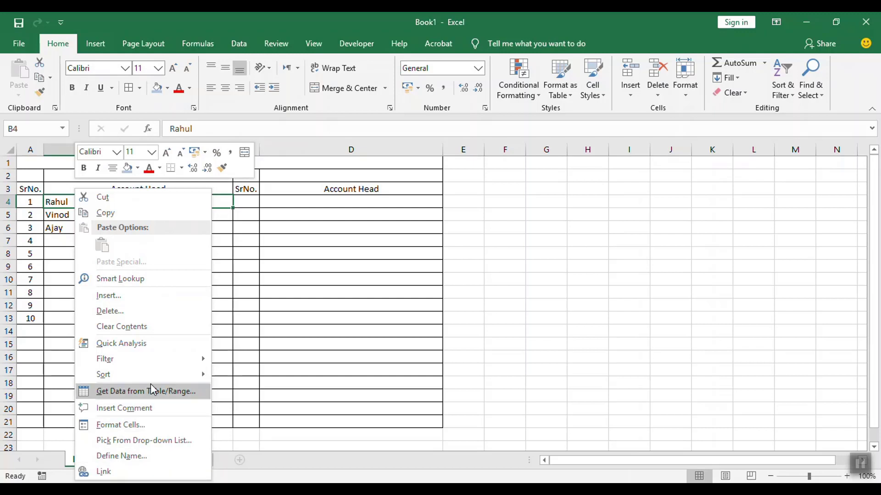
click(136, 472)
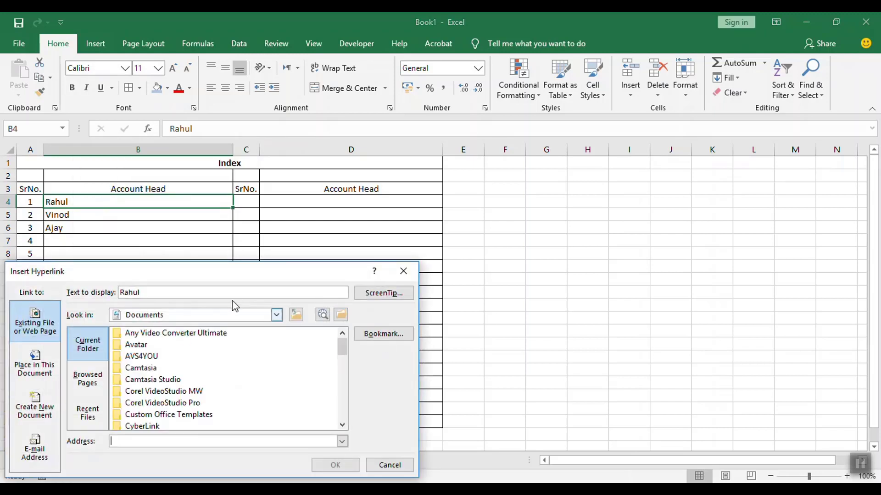
drag(252, 267, 606, 177)
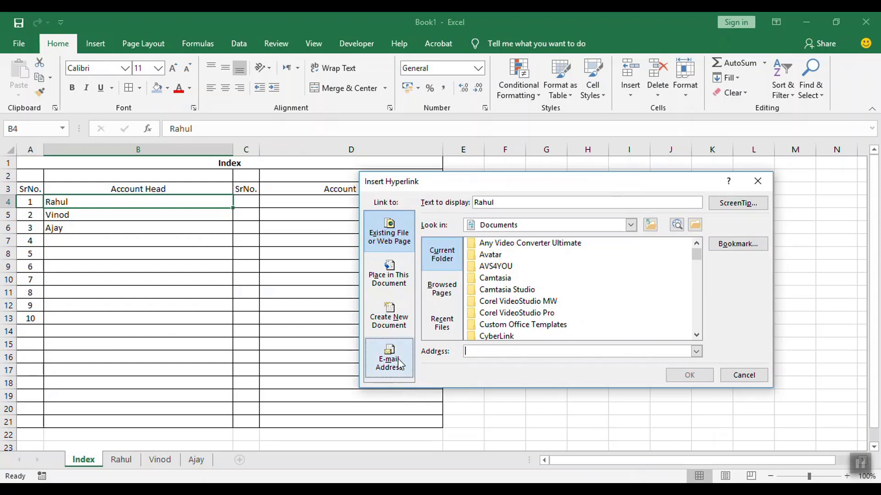
click(697, 335)
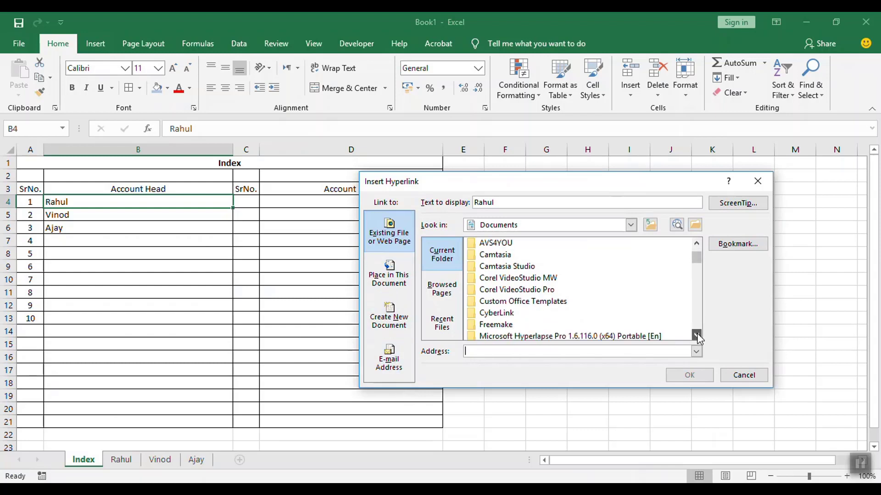
click(696, 335)
click(697, 335)
click(697, 335)
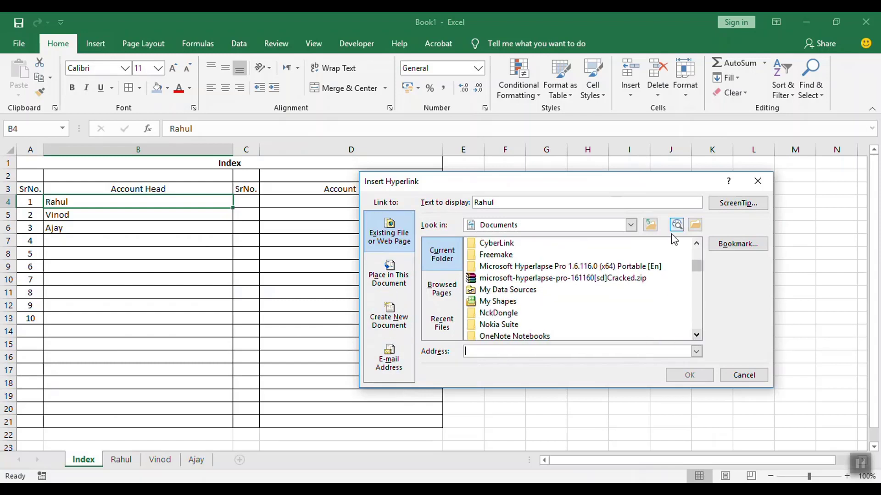
click(696, 243)
click(697, 243)
click(696, 243)
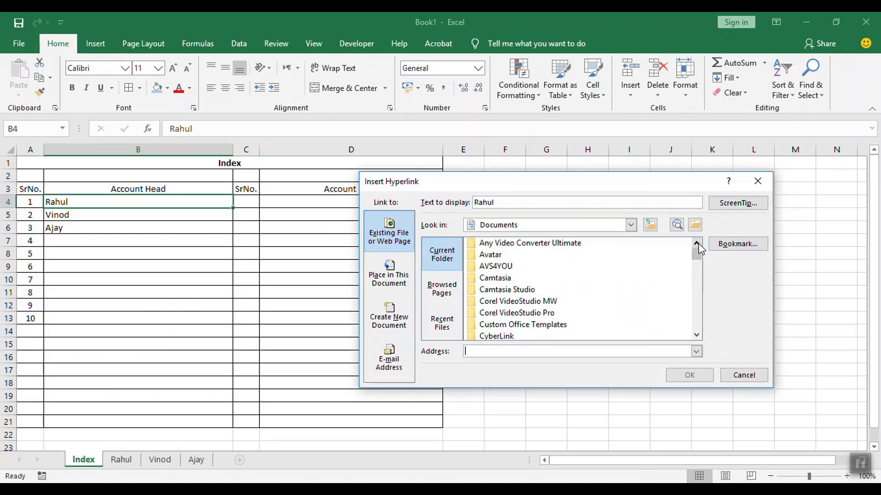
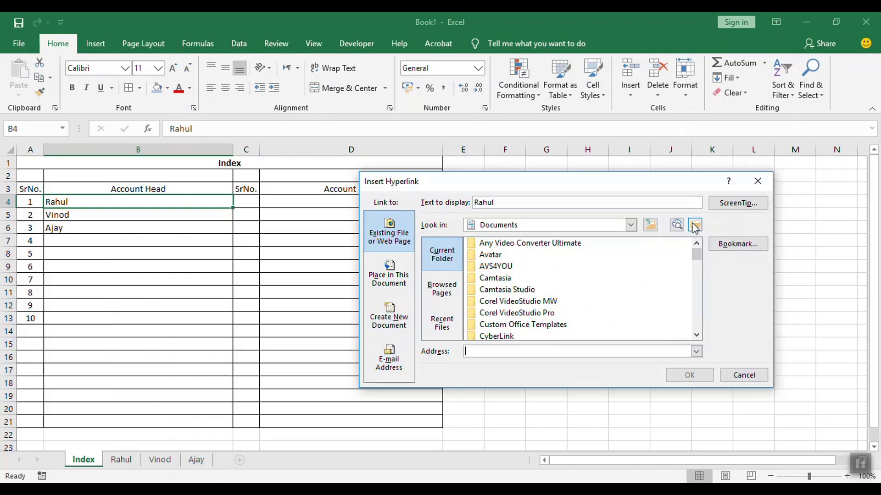
Open the hyperlink dialog for Rahul in B4, then cancel it without linking.
click(766, 187)
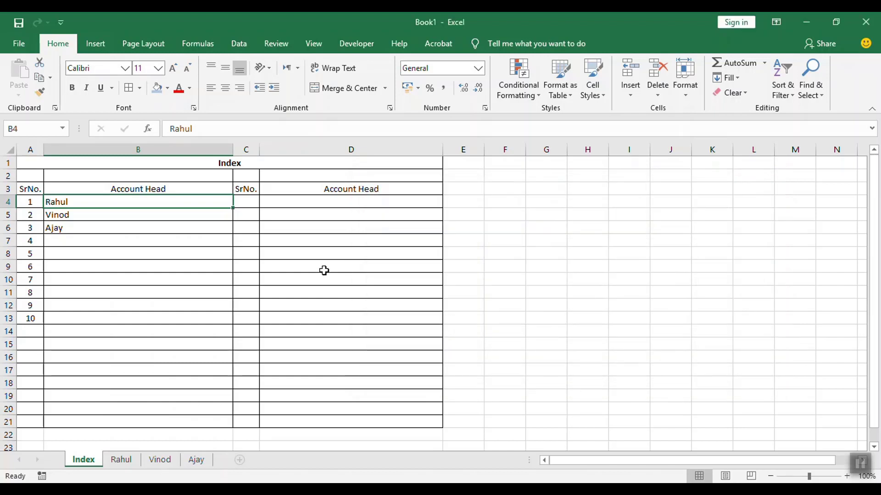
right_click(102, 201)
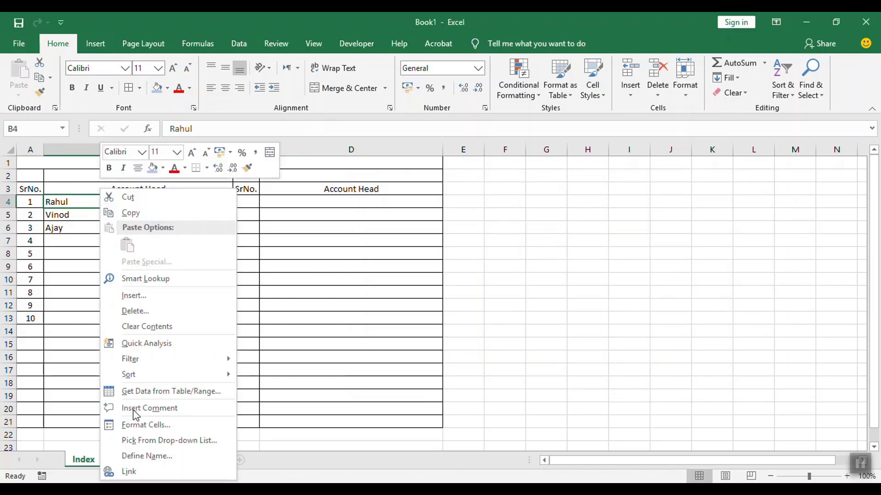
click(146, 472)
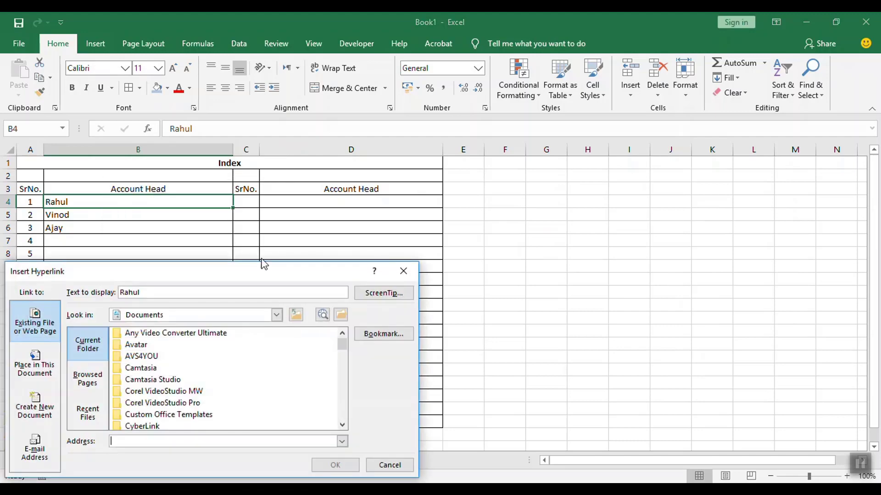
drag(269, 271, 607, 202)
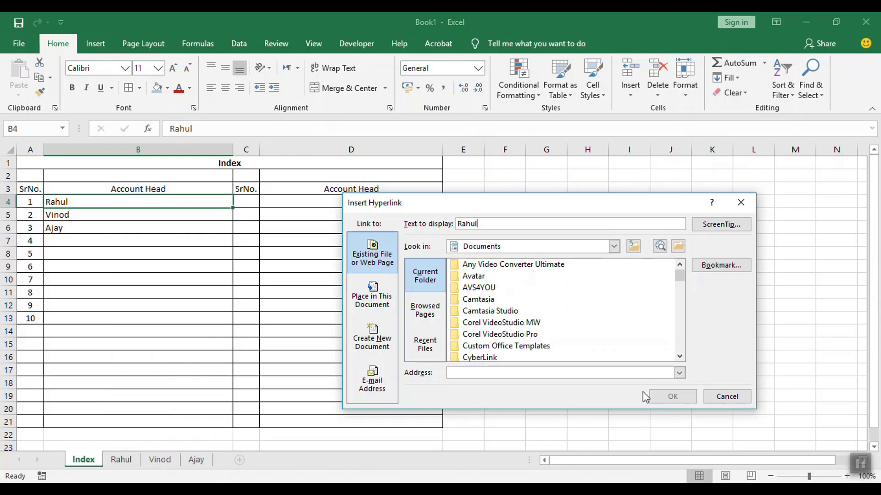
click(680, 372)
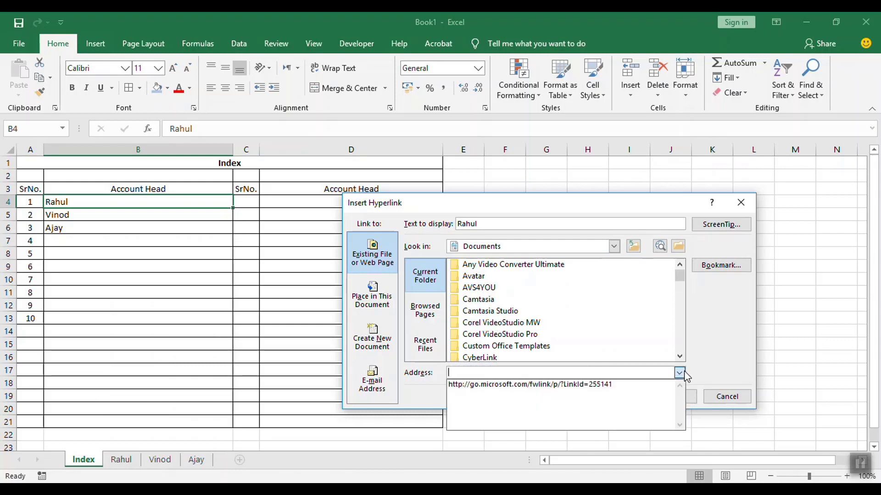
click(577, 240)
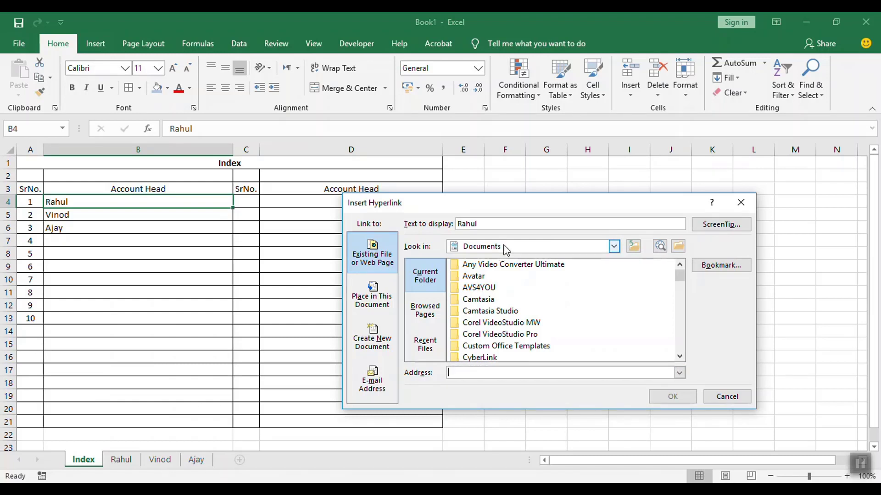
click(741, 203)
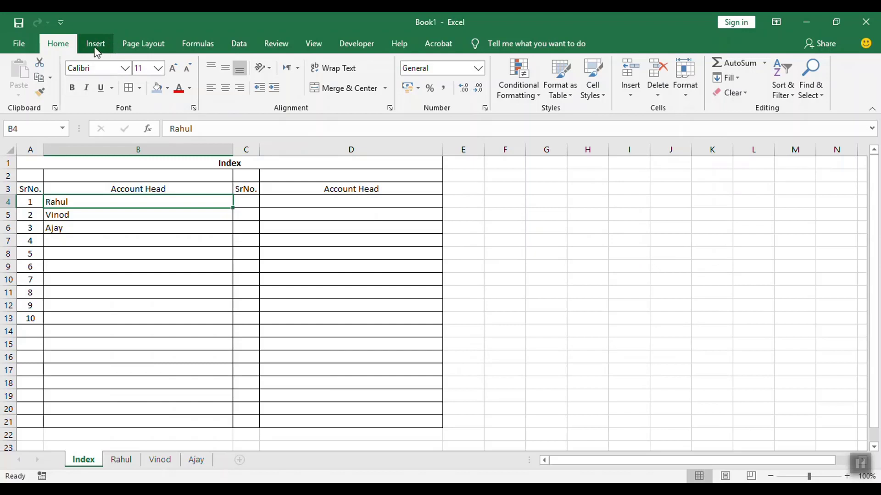
Link Rahul in B4 to the Rahul sheet as a place in this document.
click(97, 45)
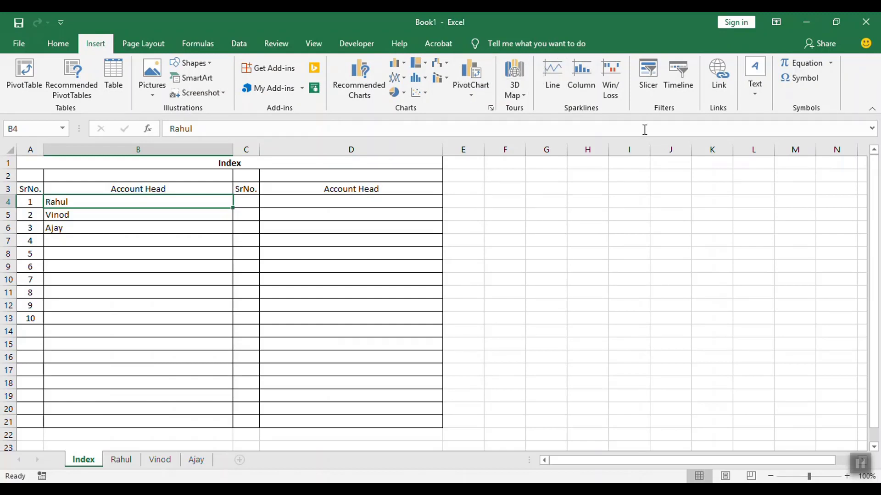
click(717, 70)
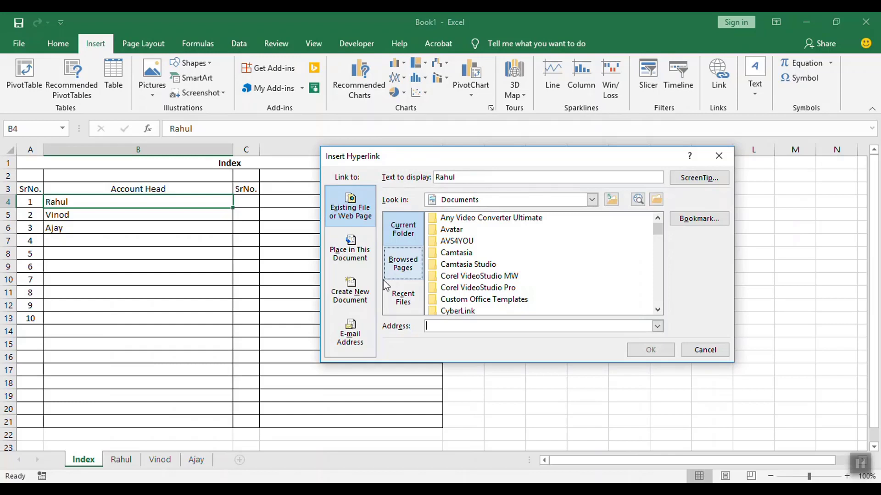
click(354, 255)
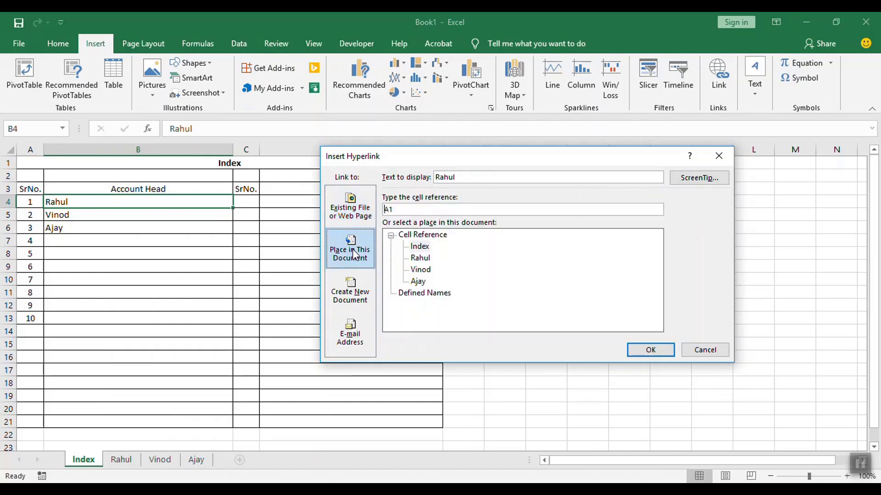
click(420, 258)
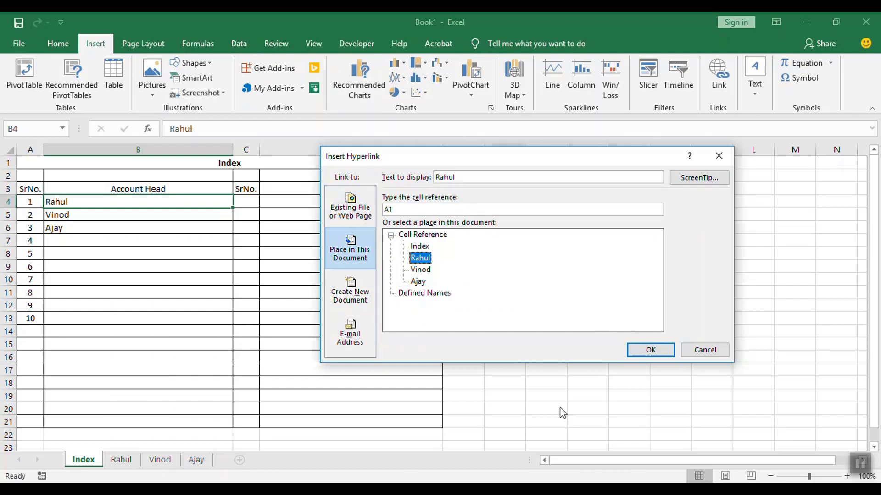
click(656, 351)
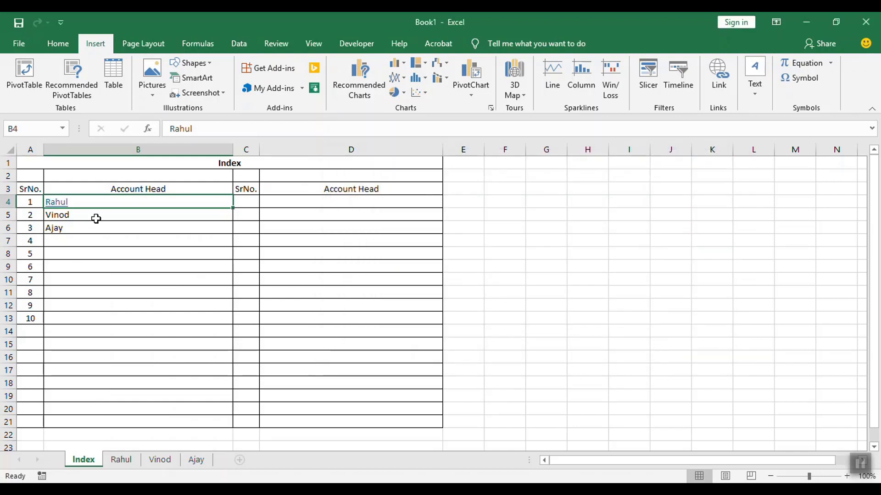
Hyperlink Vinod in B5 to the Vinod sheet.
click(96, 216)
right_click(101, 220)
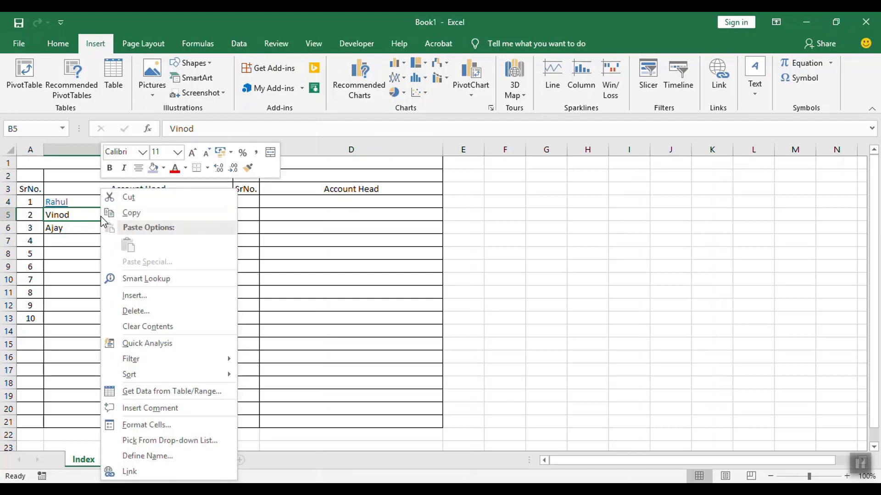
click(131, 472)
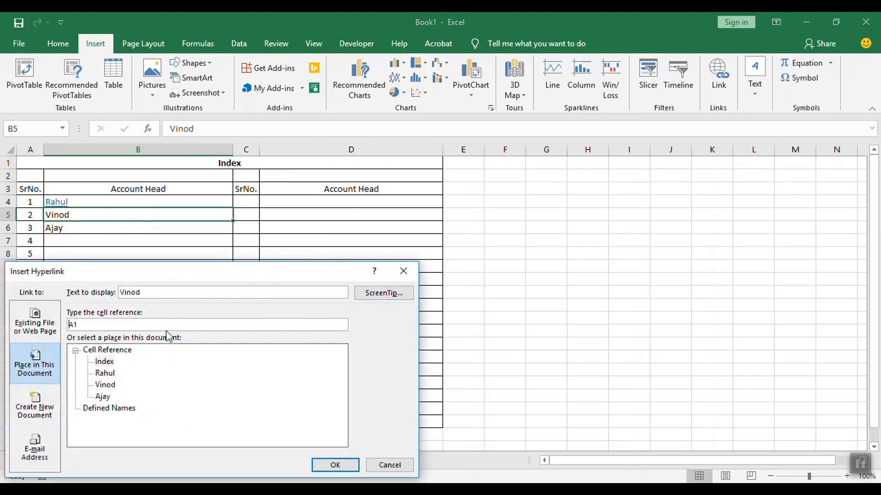
drag(212, 271, 567, 192)
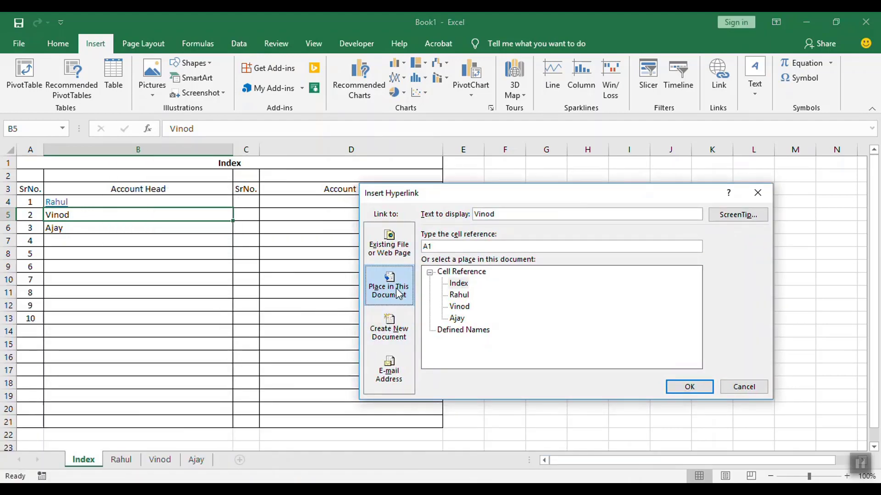
click(460, 306)
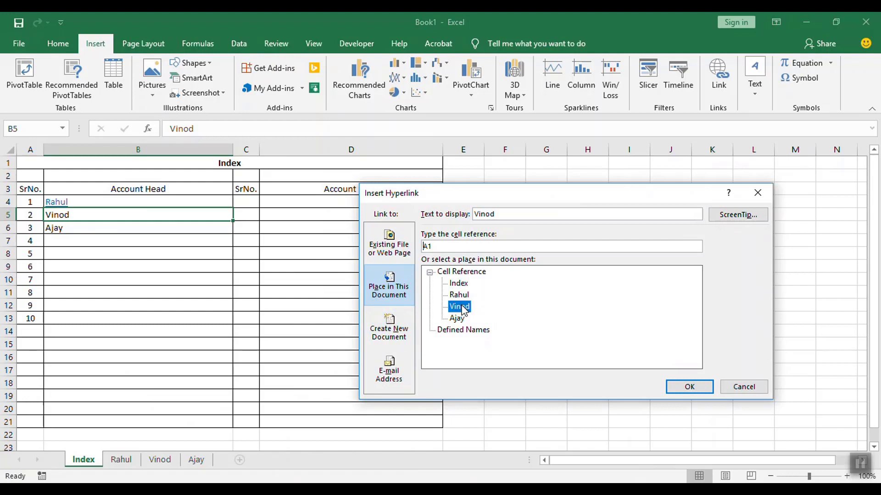
click(690, 387)
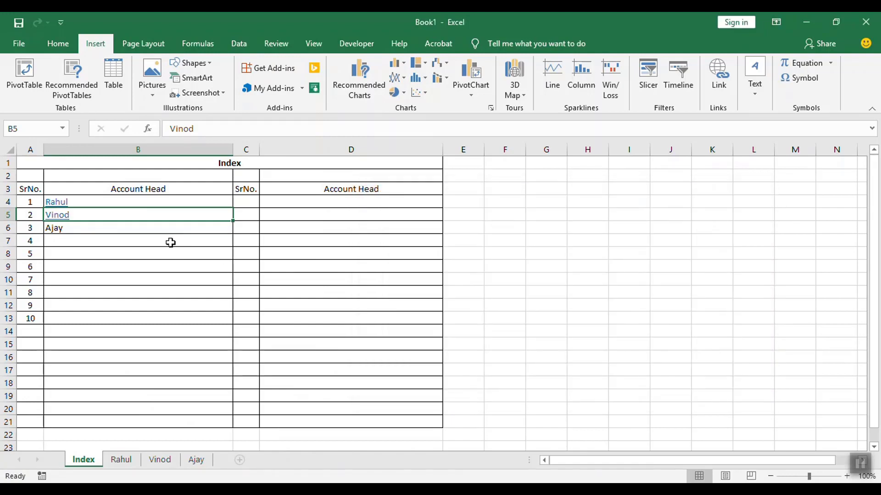
Hyperlink Ajay in B6 to the Ajay sheet, then select the three linked names.
click(177, 228)
right_click(177, 228)
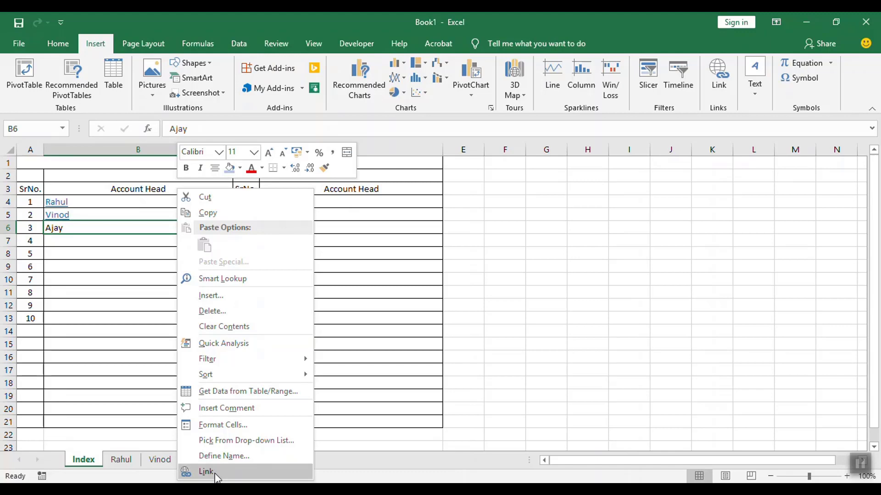
click(216, 473)
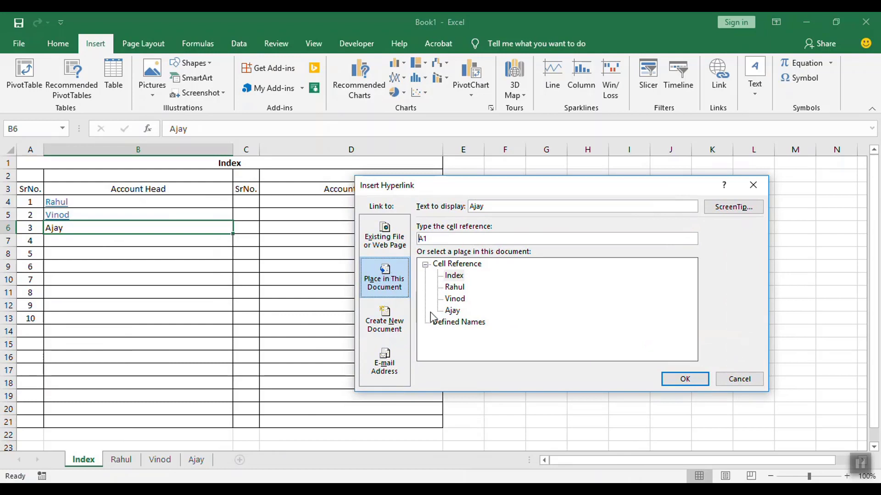
click(452, 311)
click(701, 381)
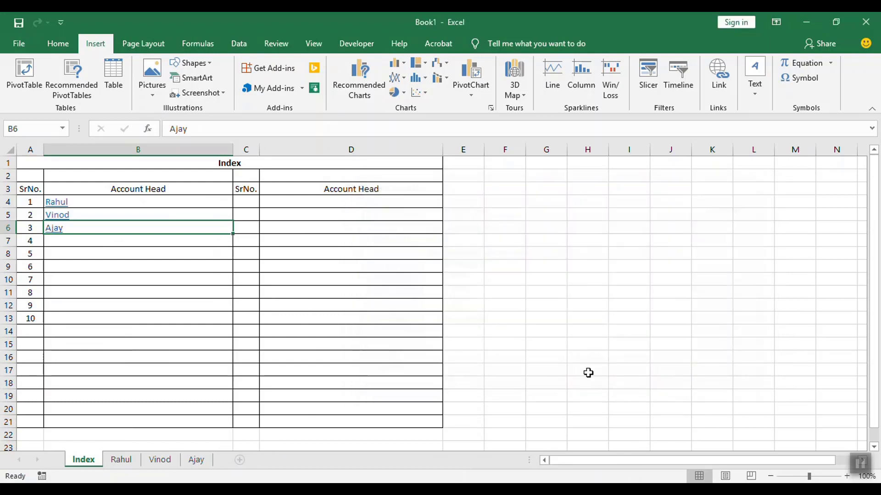
mouse_move(153, 255)
mouse_down()
mouse_move(169, 199)
mouse_move(166, 228)
mouse_up()
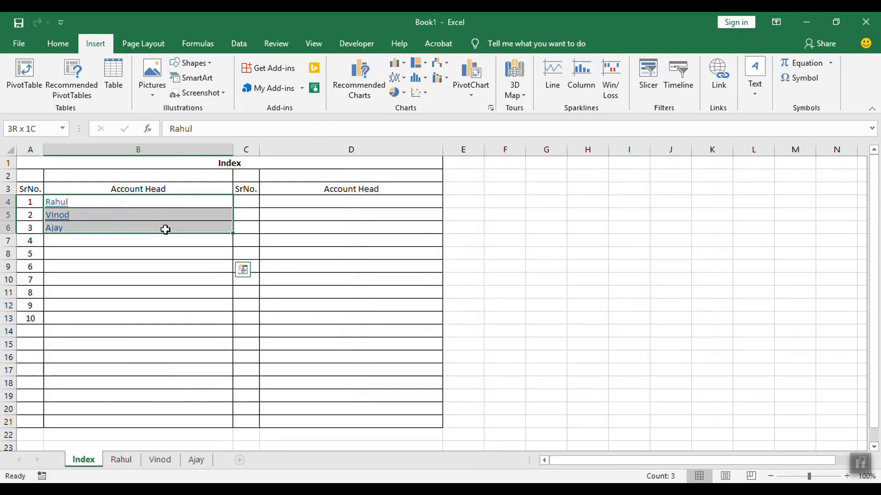
Enlarge the three linked names in column B to 14-point font.
click(60, 46)
click(173, 67)
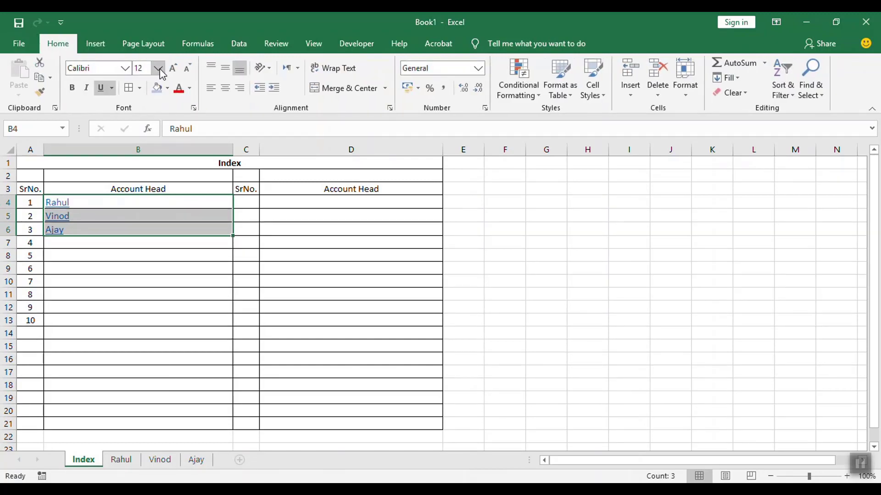
click(173, 68)
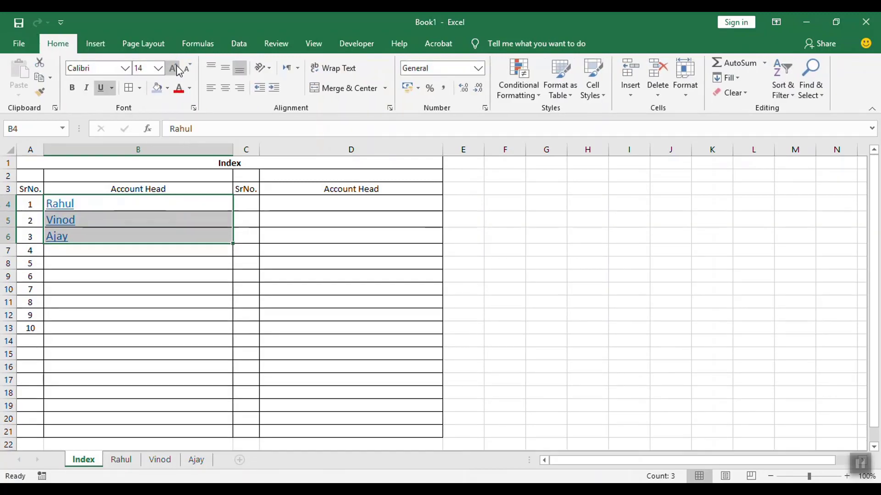
click(148, 285)
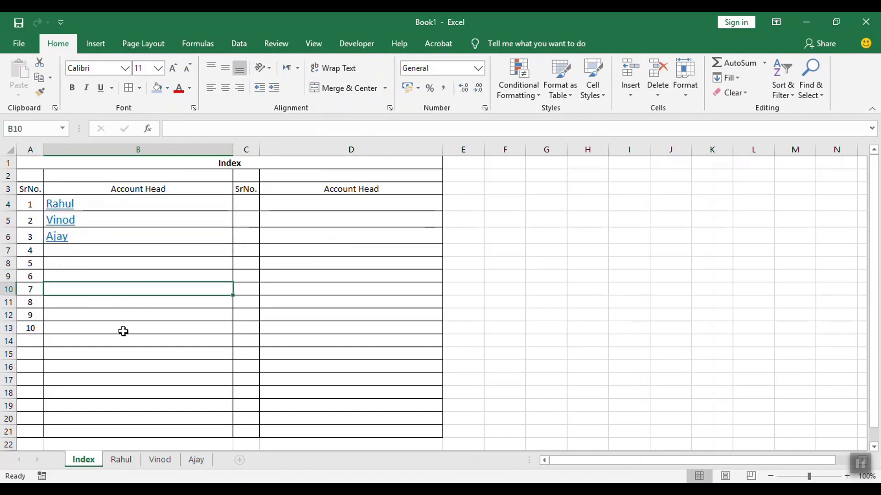
Follow the Rahul, Vinod and Ajay links, ending on cell G1 of the Ajay ledger.
click(65, 206)
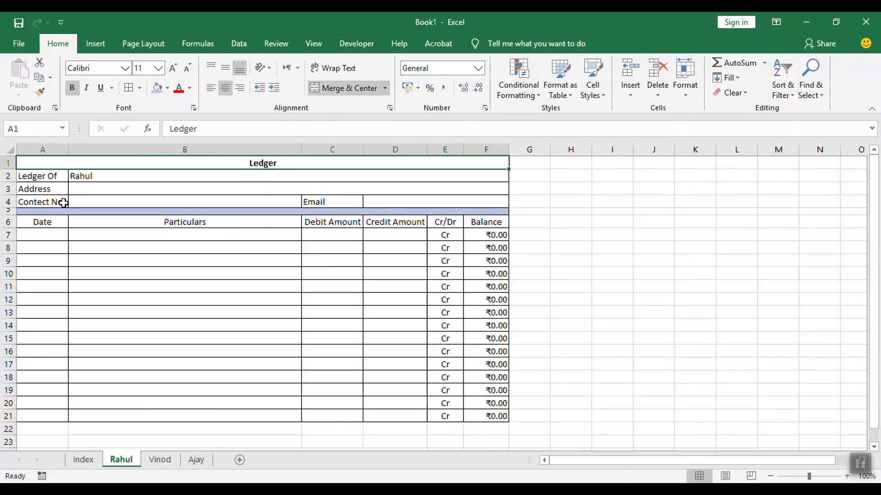
click(544, 164)
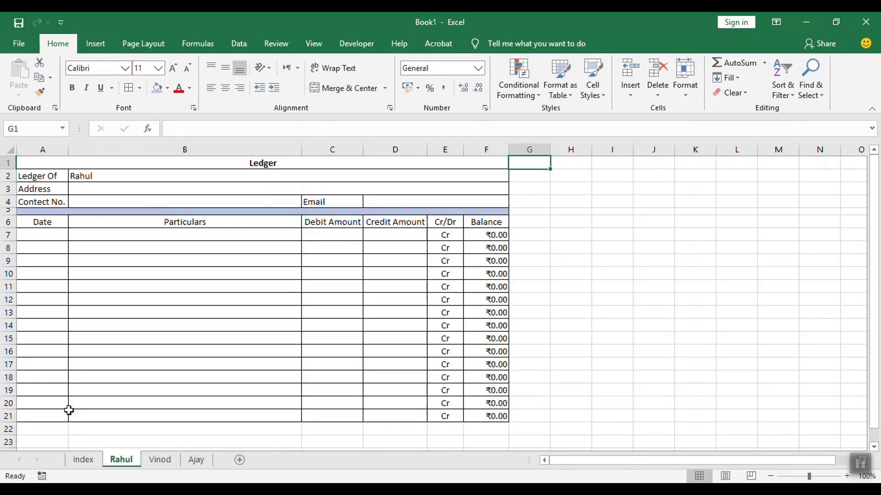
click(80, 460)
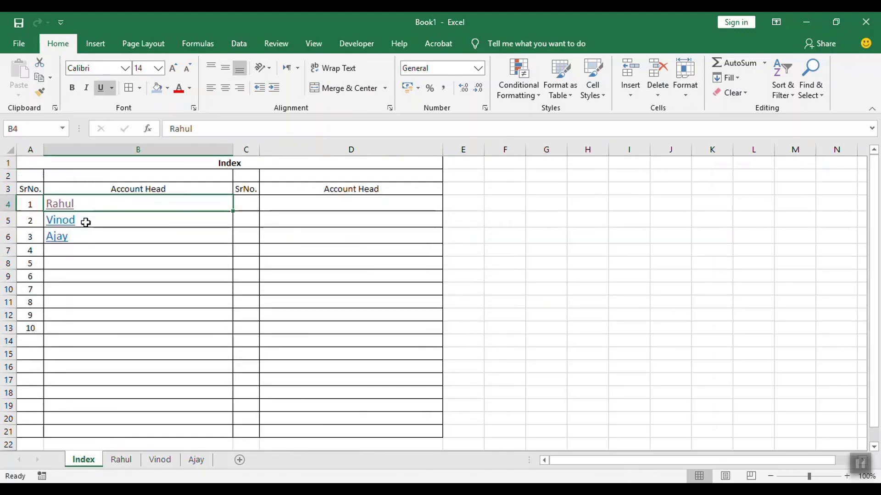
click(66, 221)
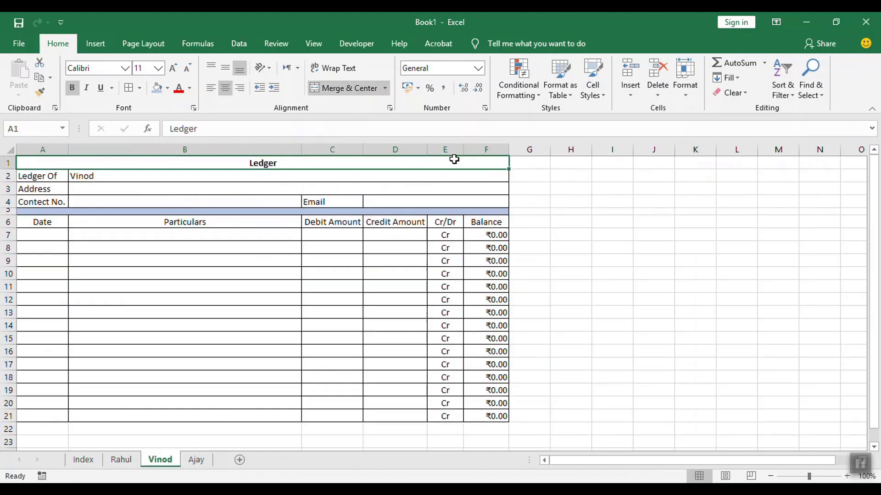
click(83, 460)
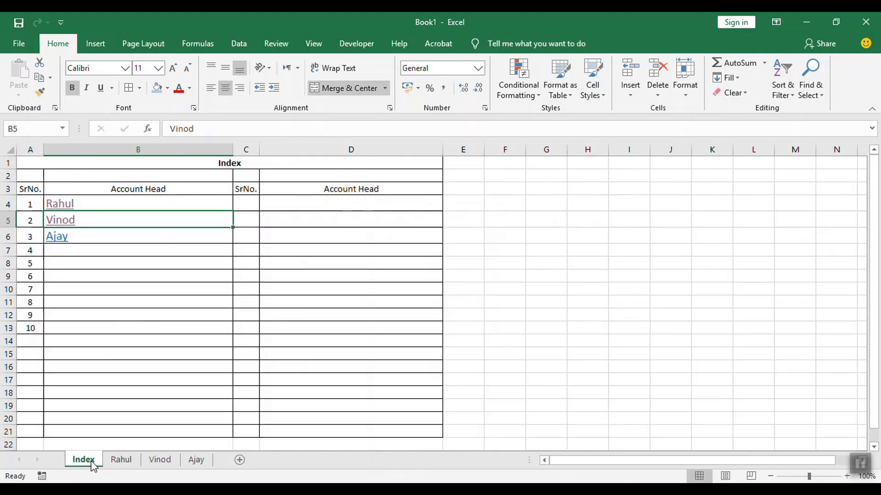
click(62, 238)
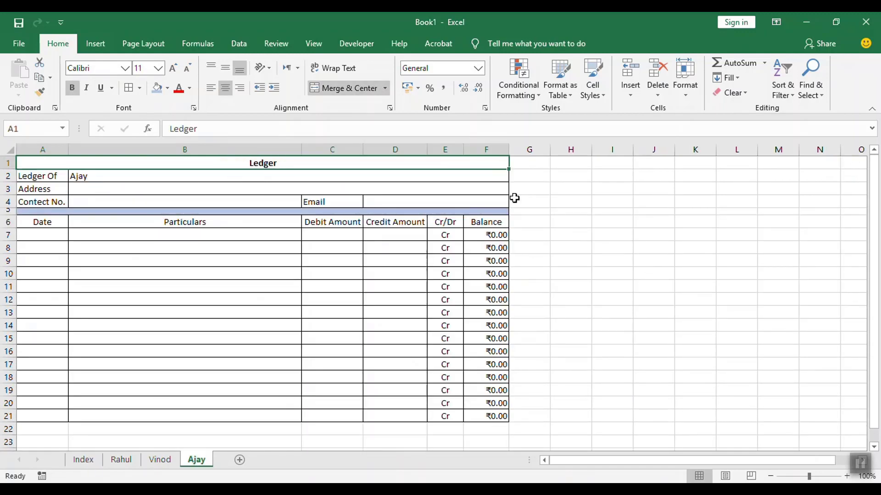
click(545, 163)
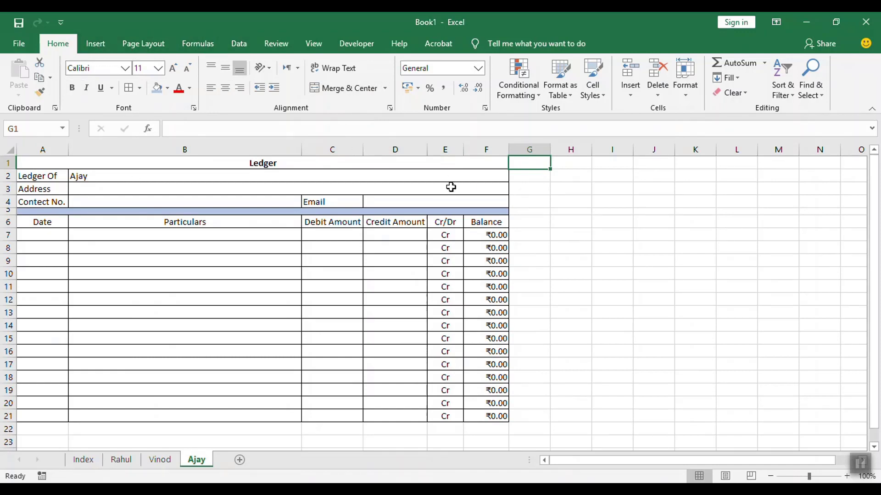
Enter 'Index' in G1 and make it 14-point, centred and bold.
text(Index)
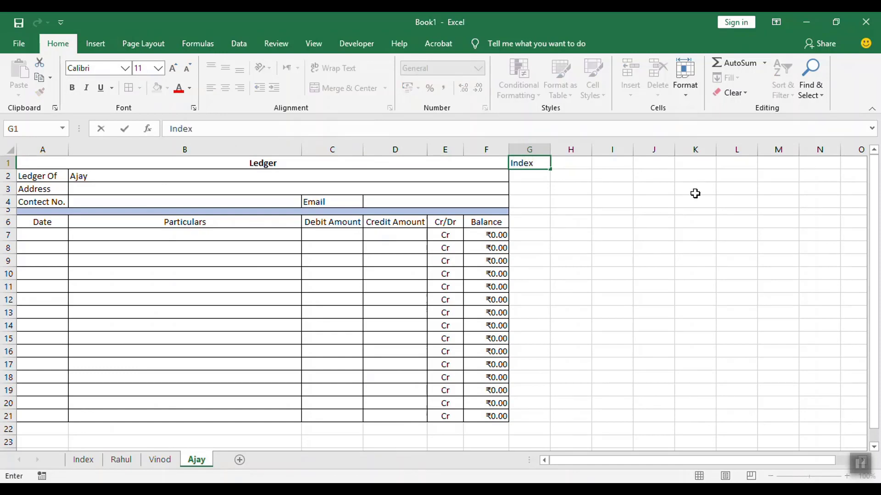
click(622, 241)
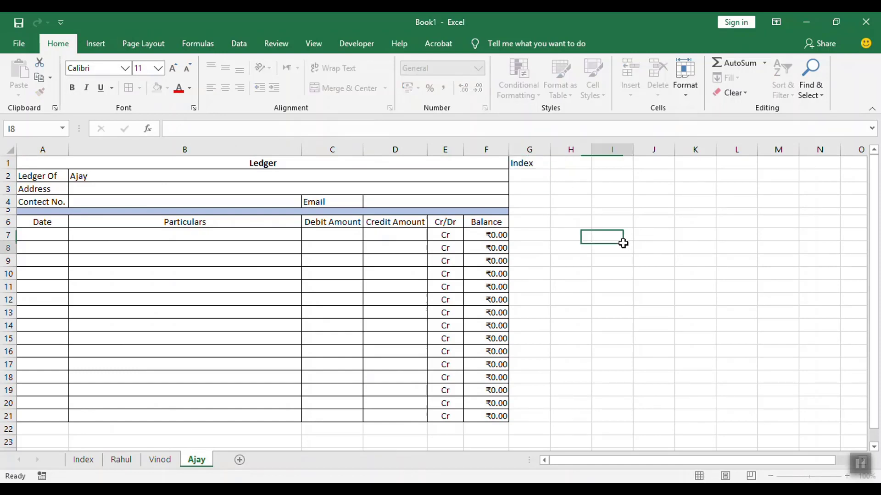
click(530, 162)
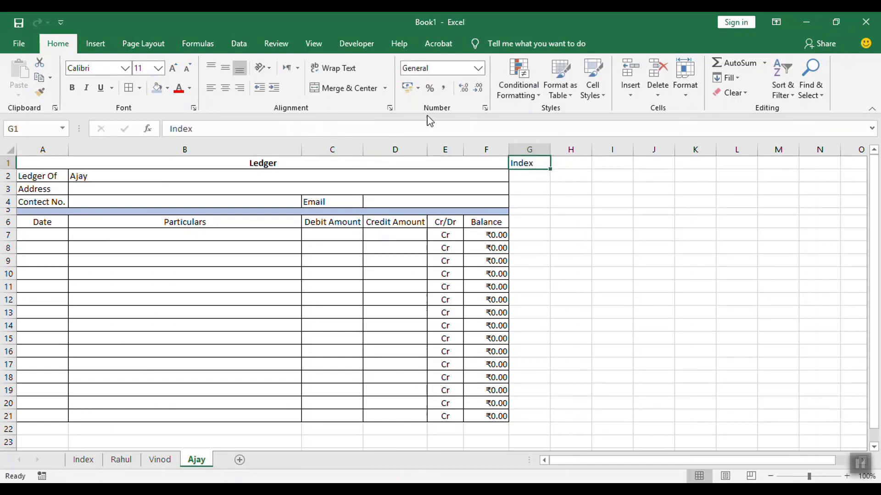
click(158, 68)
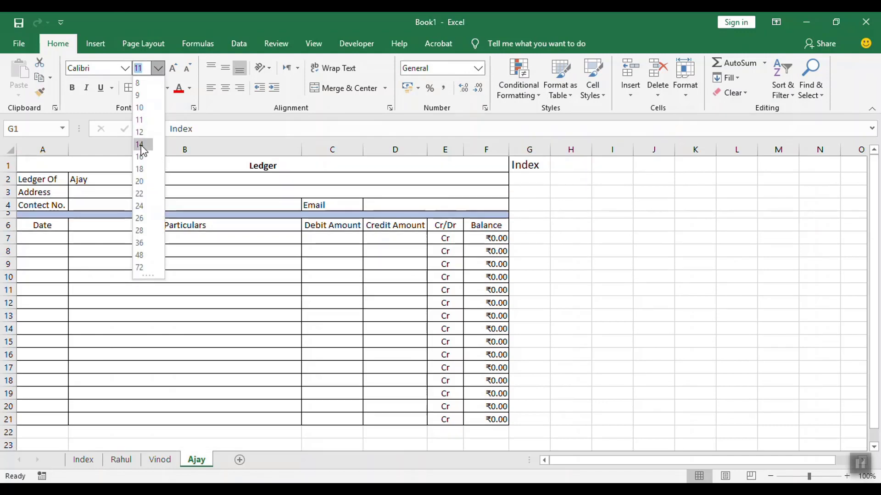
click(142, 147)
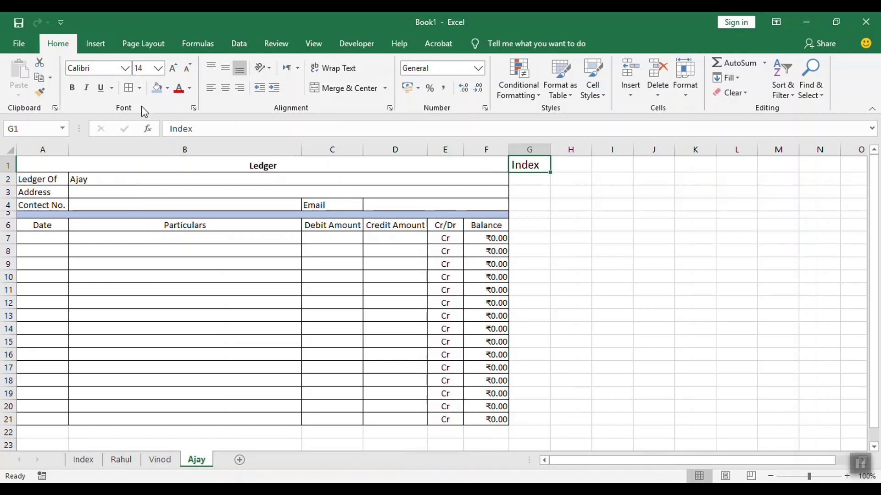
click(226, 91)
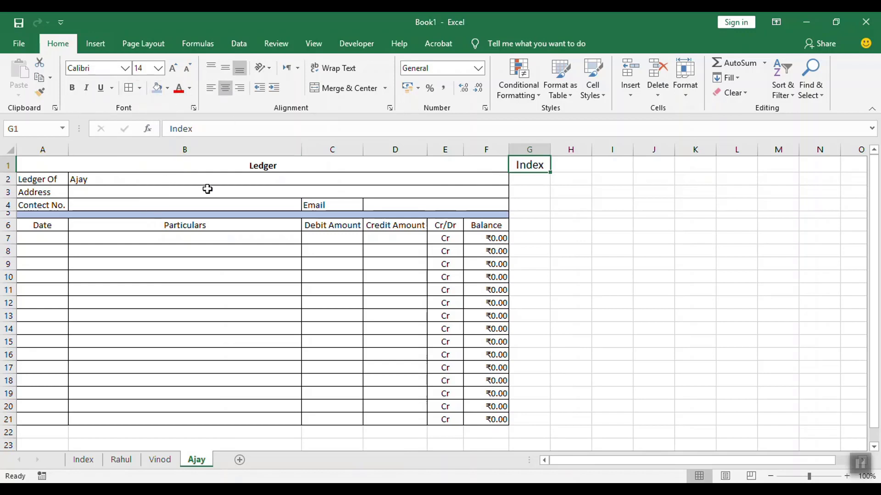
click(73, 91)
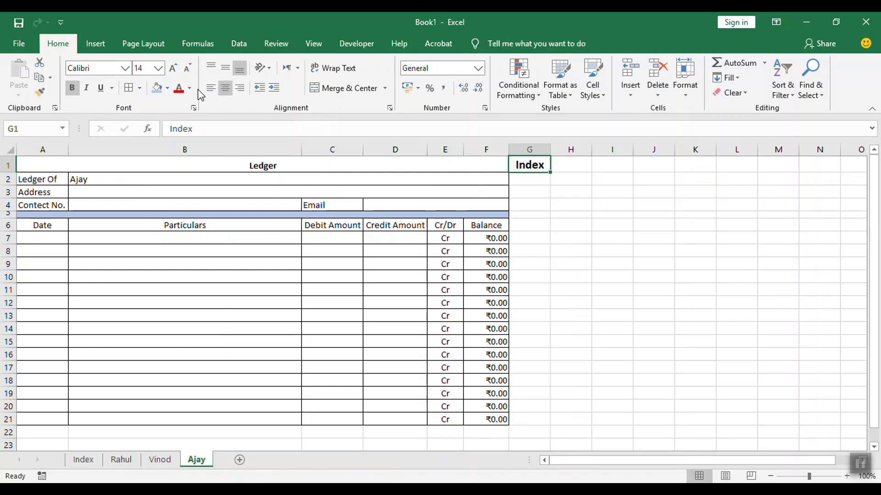
Give G1 a light grey fill and red font colour.
click(167, 88)
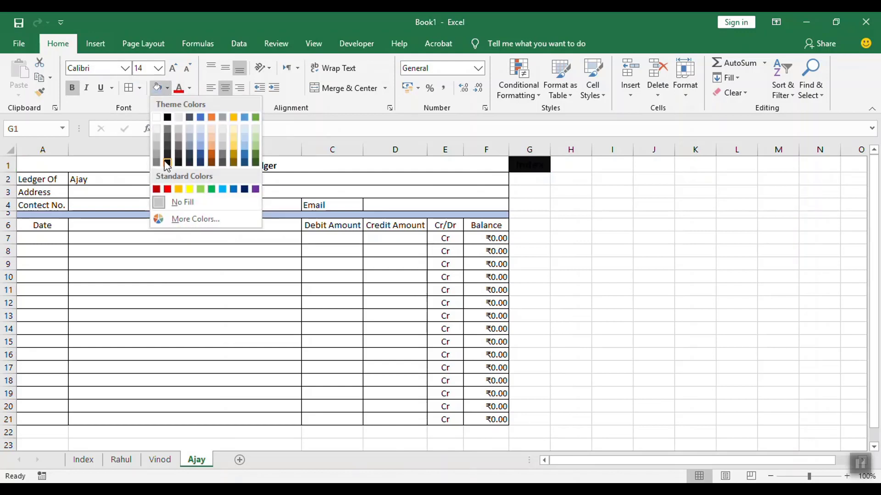
click(222, 137)
click(581, 206)
click(546, 165)
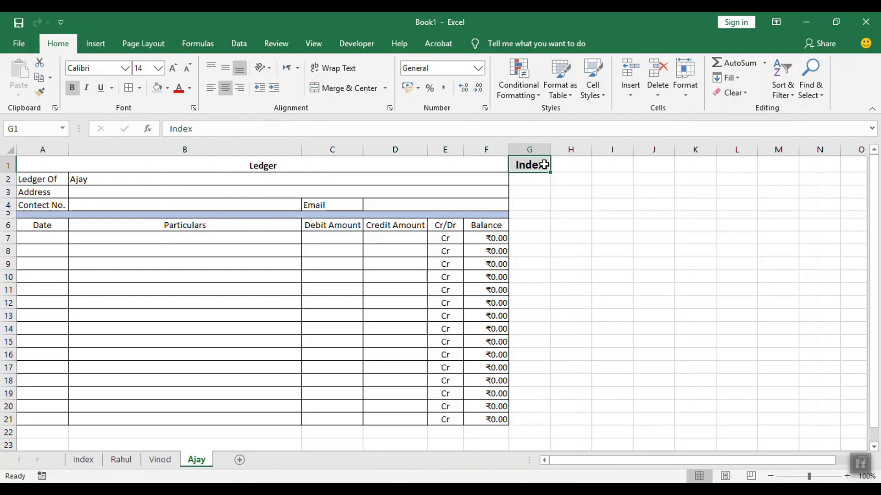
click(181, 94)
click(566, 207)
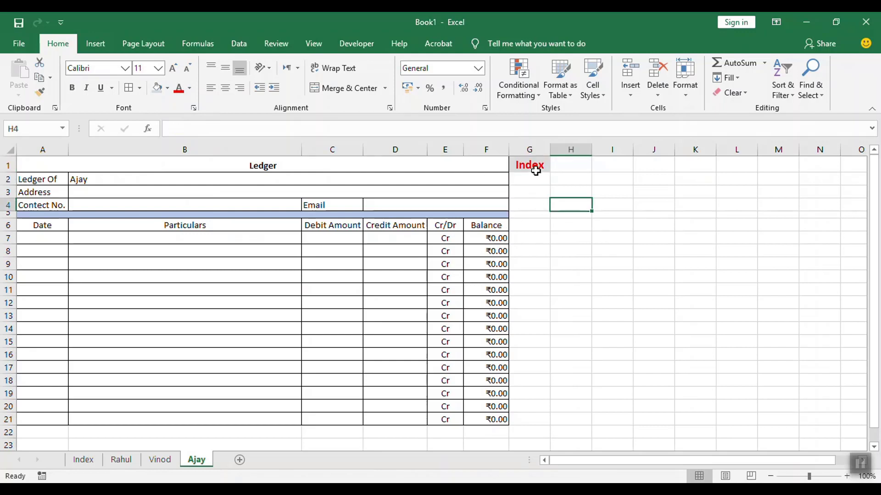
click(533, 165)
Hyperlink the Index label in G1 to cell A1 of the Index sheet.
right_click(533, 164)
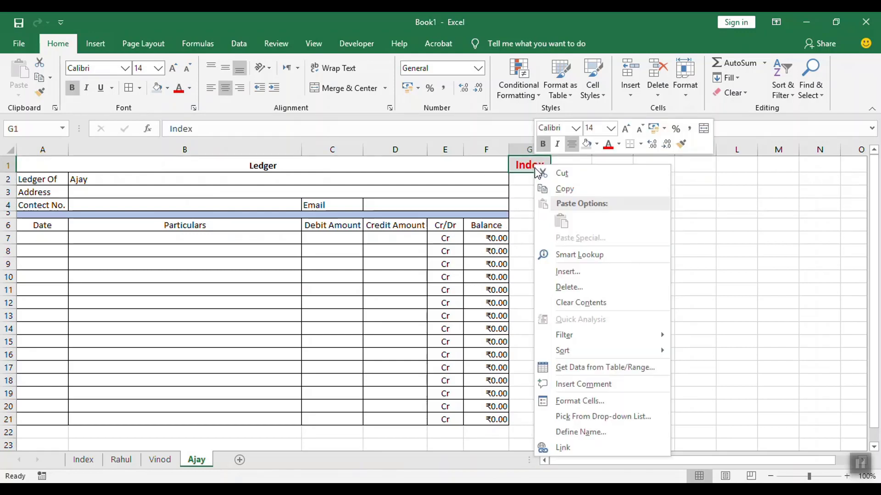
click(579, 449)
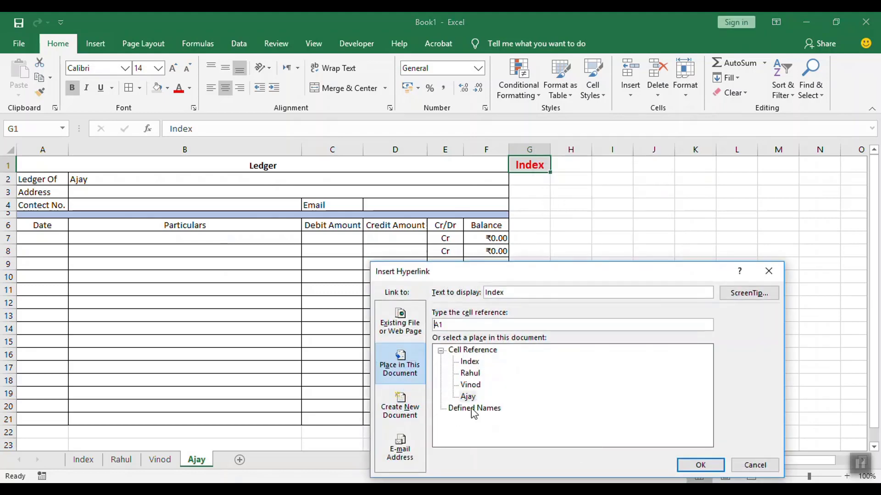
click(469, 362)
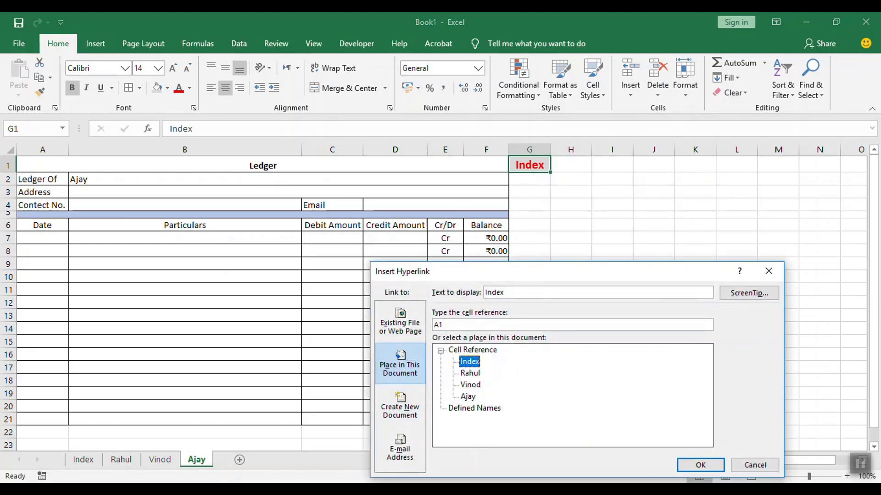
click(700, 466)
click(544, 203)
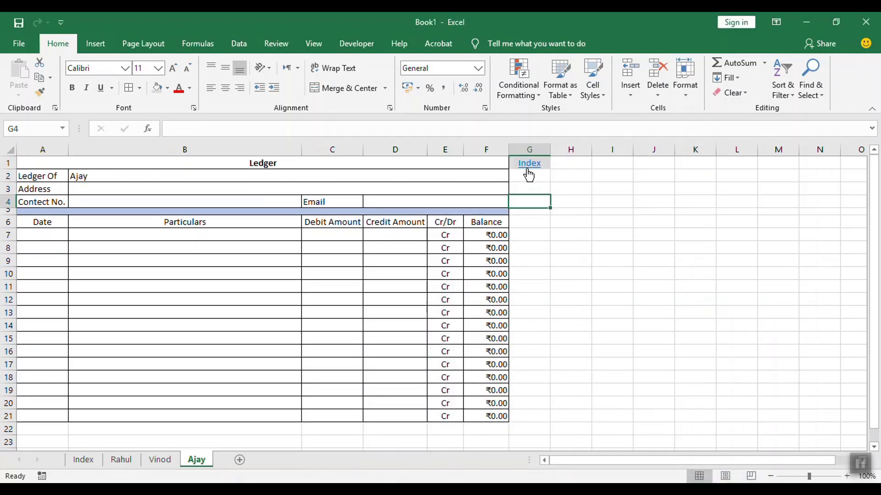
click(570, 162)
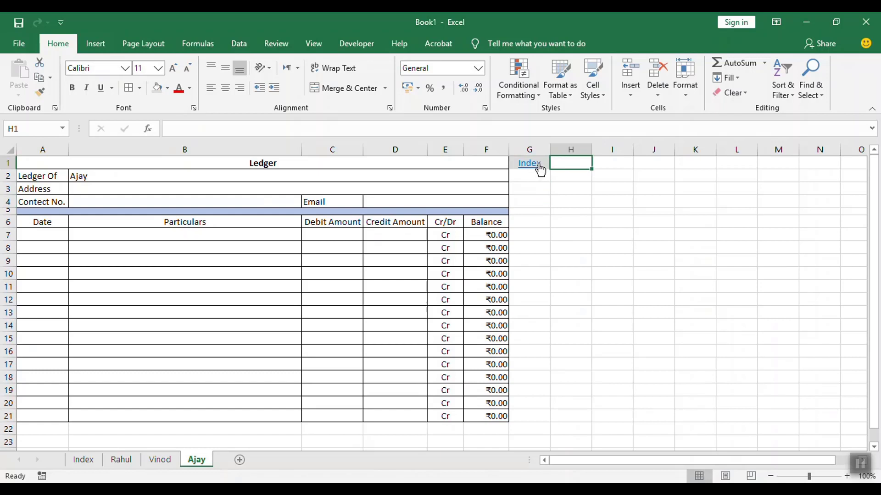
key(Left)
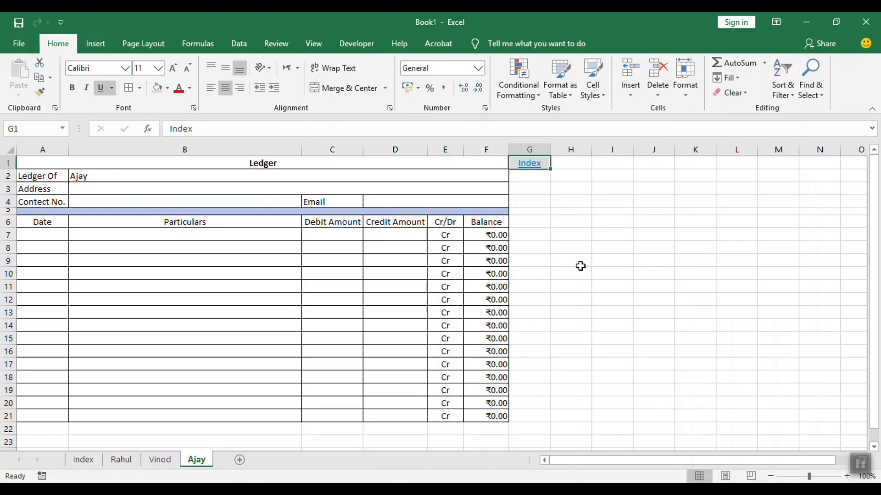
Copy the Index link from Ajay's G1 and paste it into G1 of the Vinod ledger.
right_click(547, 162)
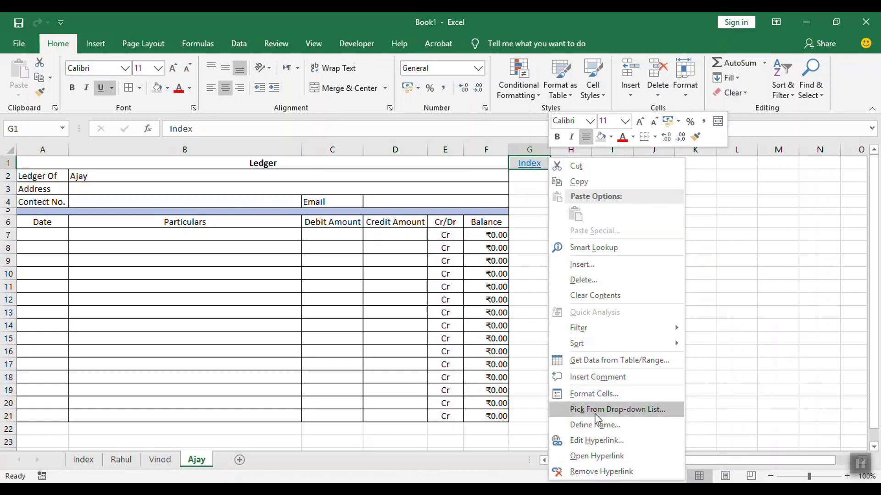
mouse_move(577, 343)
click(775, 252)
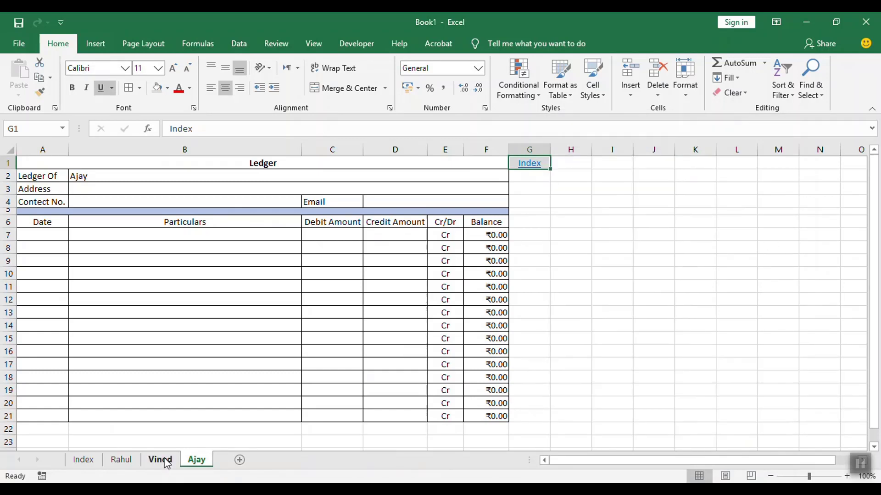
key(ctrl+c)
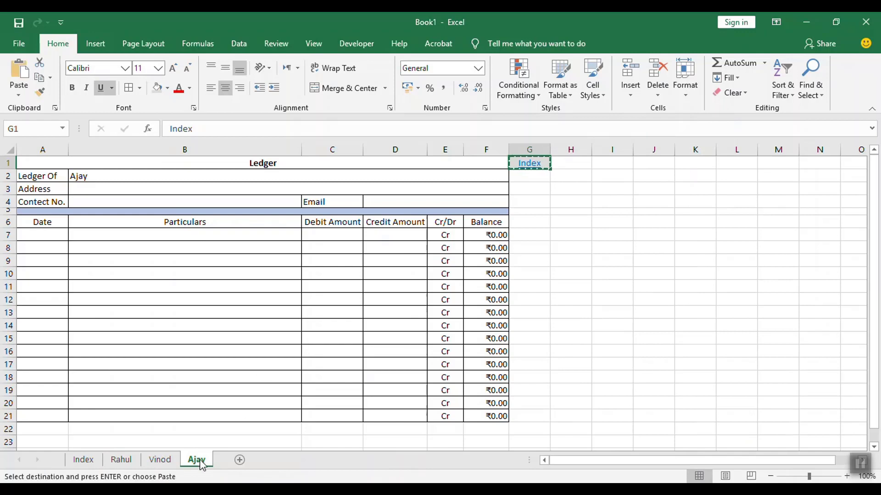
click(160, 459)
click(538, 162)
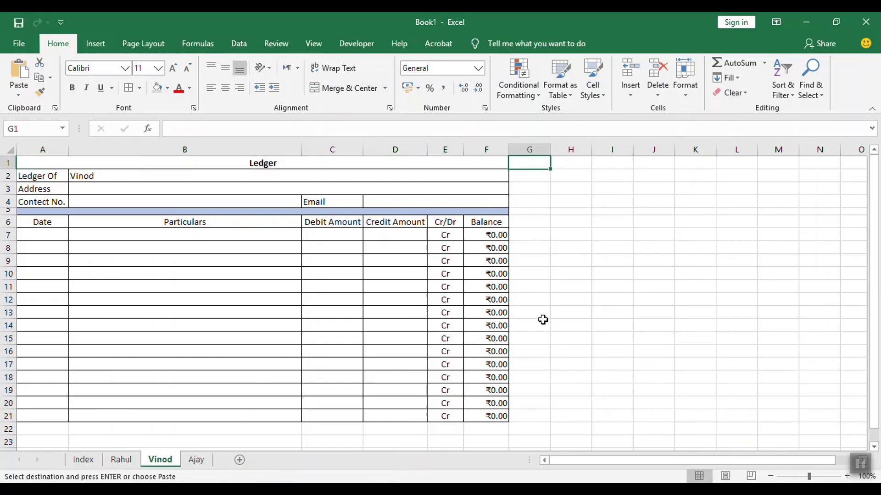
key(ctrl+v)
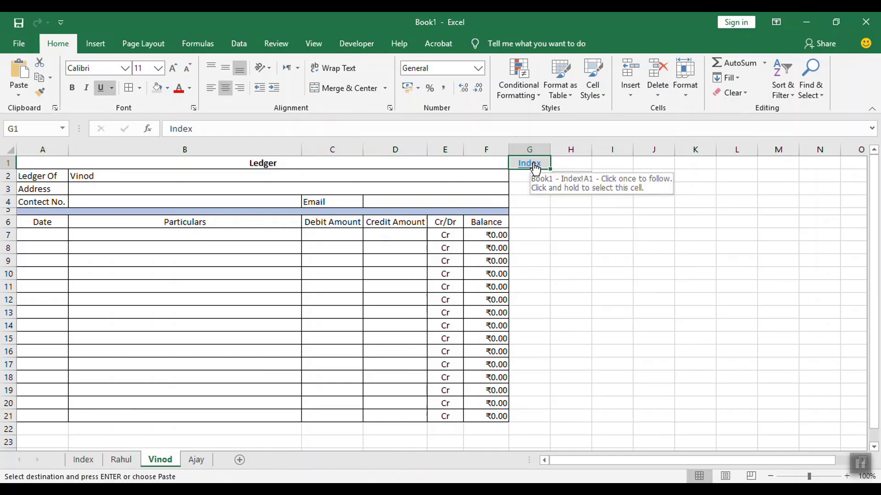
click(196, 460)
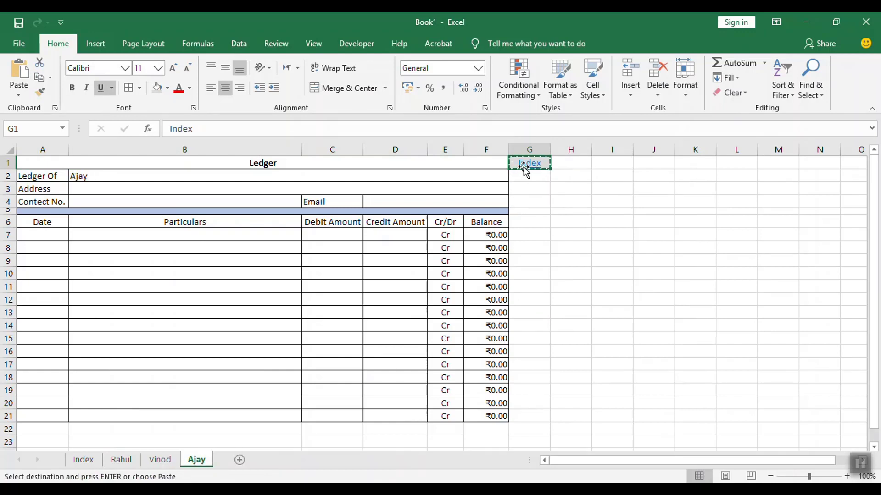
click(159, 461)
key(ctrl+v)
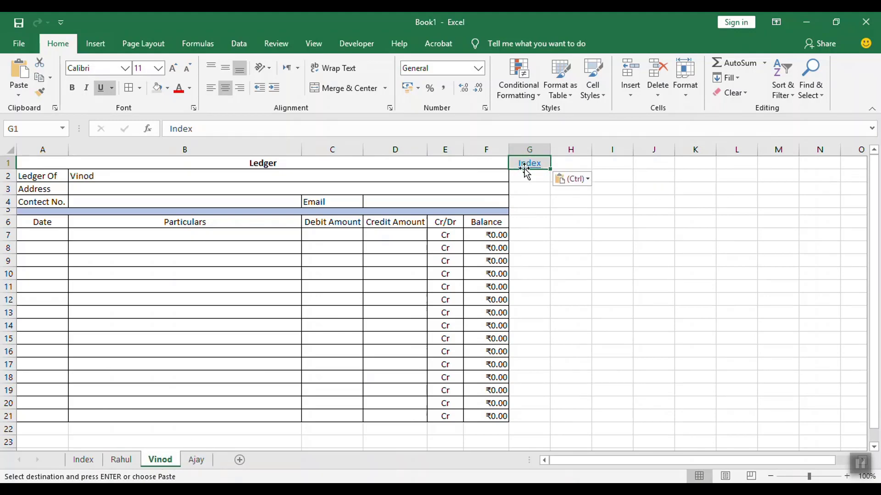
click(527, 165)
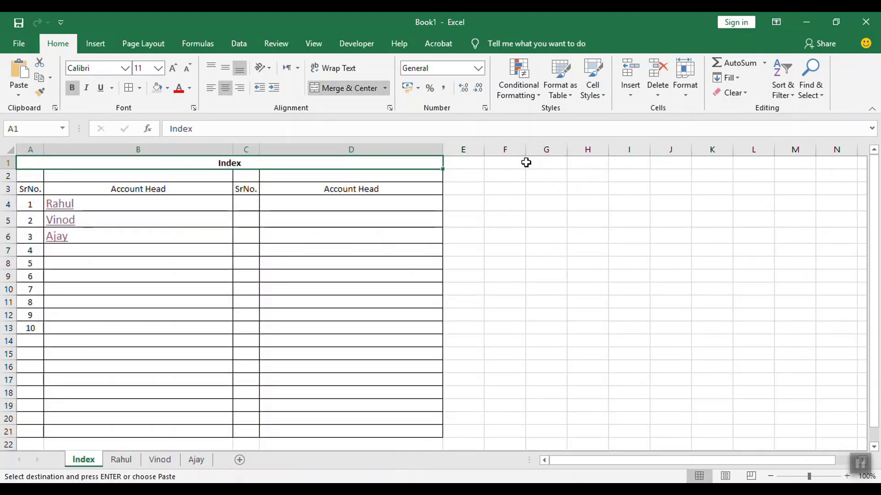
Paste the Index back-link into G1 of the Rahul ledger.
click(196, 460)
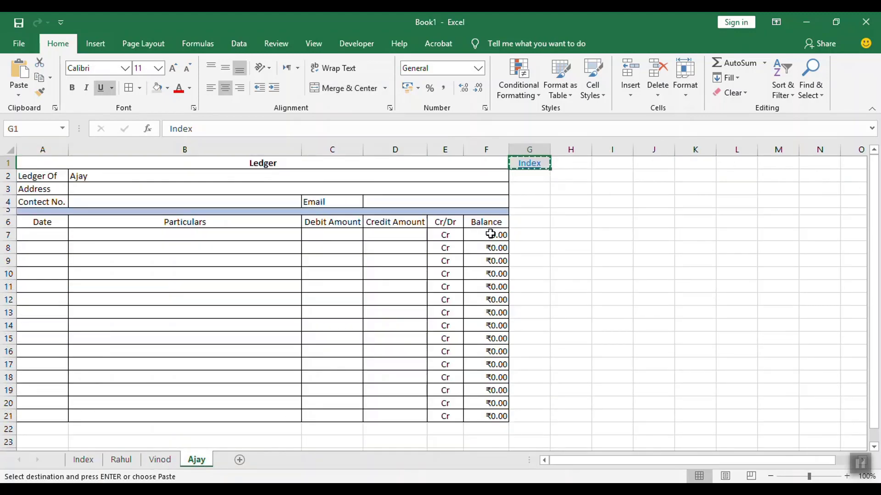
click(161, 460)
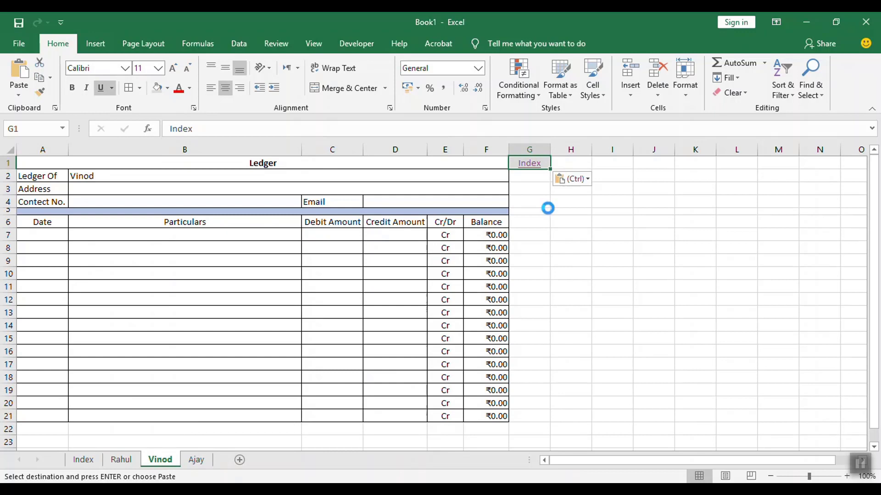
key(ctrl+c)
click(119, 463)
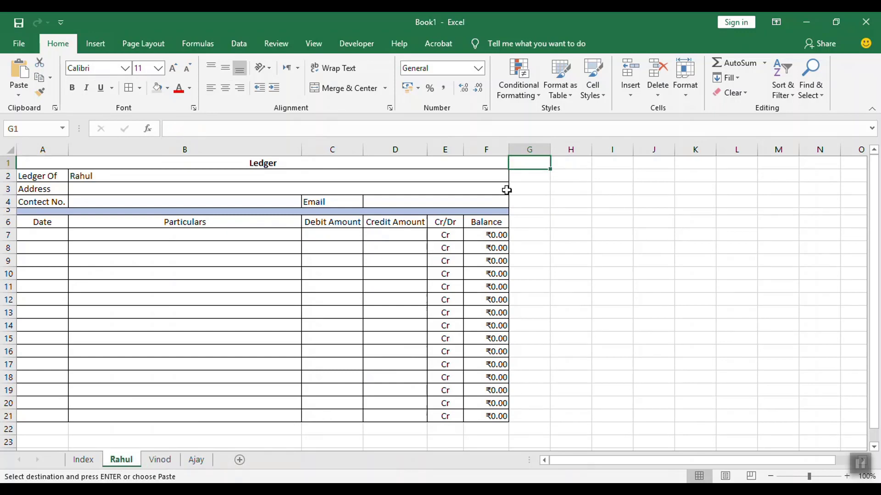
key(ctrl+v)
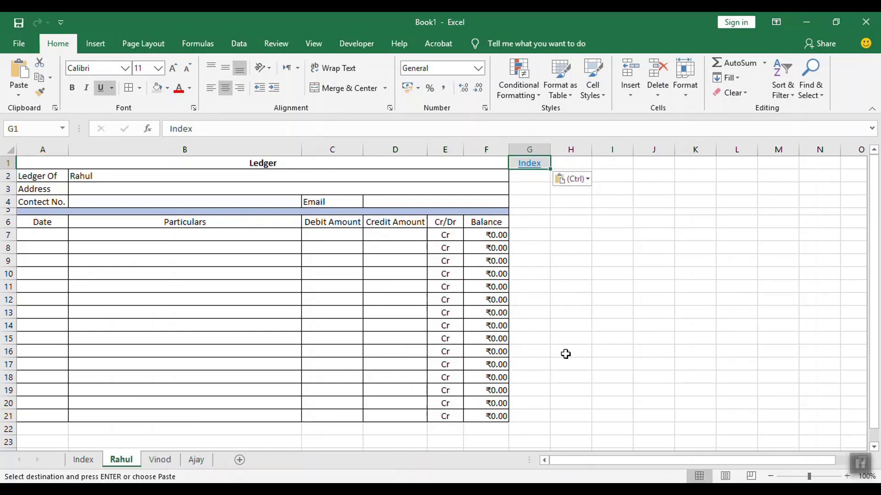
Test the Rahul, Vinod and Ajay name links and each ledger's Index back-link.
click(532, 164)
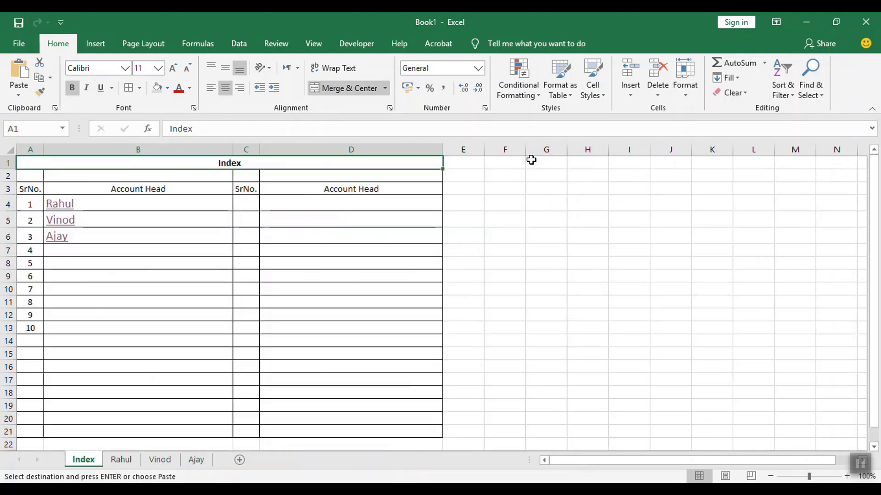
click(60, 204)
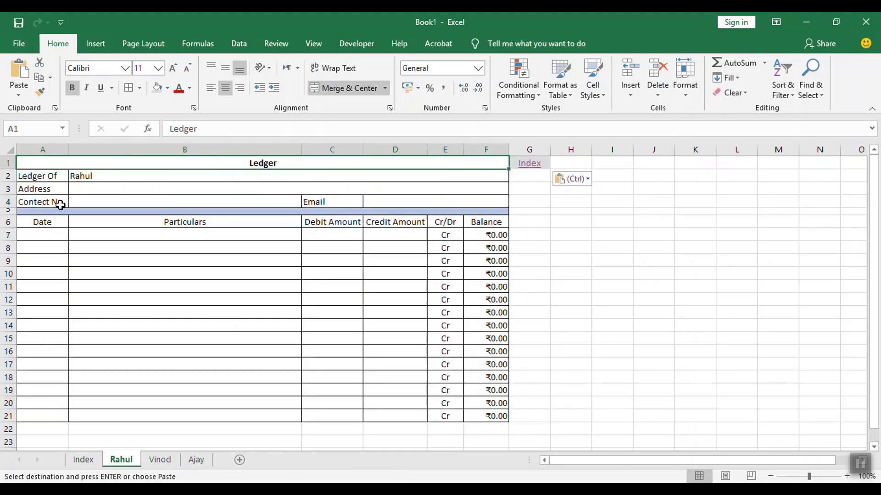
click(528, 161)
click(528, 160)
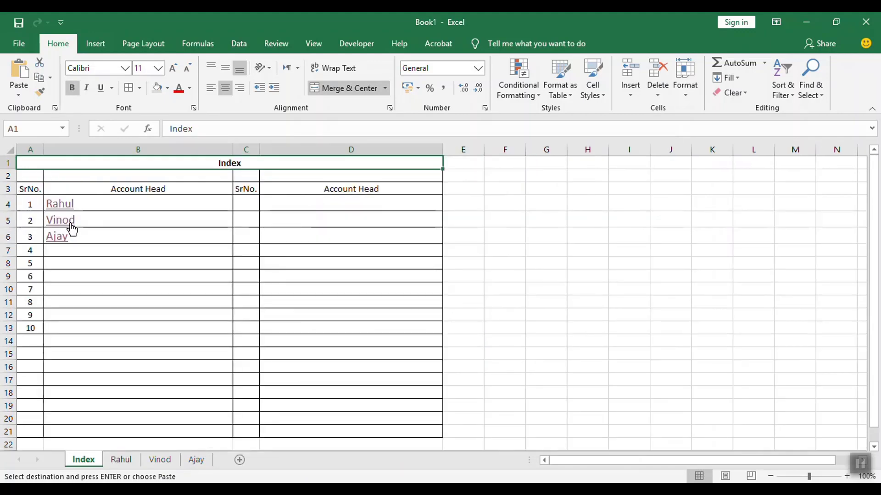
click(68, 220)
click(530, 164)
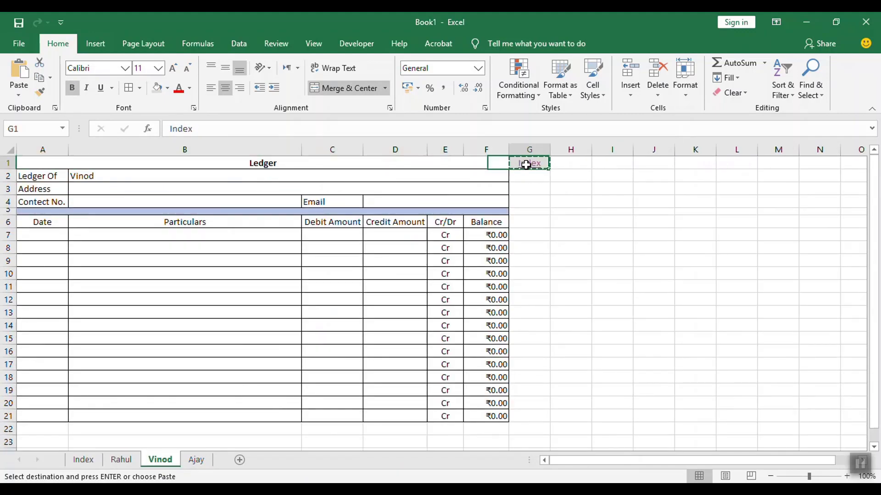
click(53, 241)
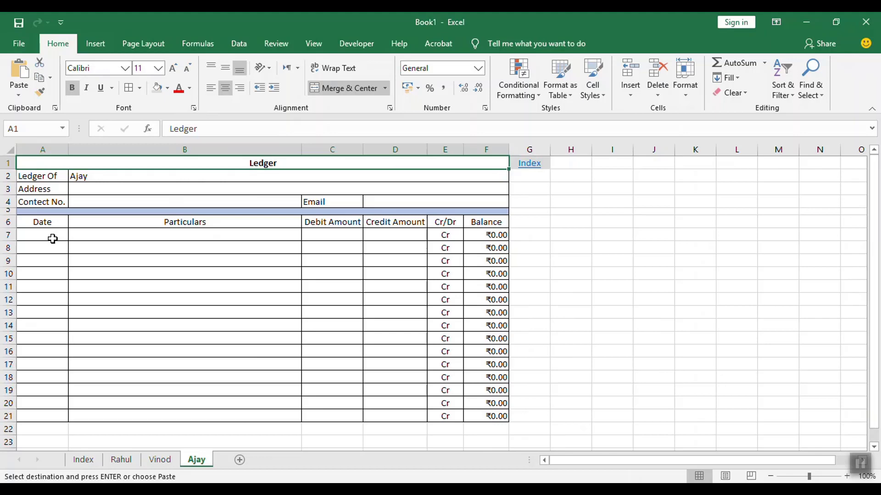
click(530, 163)
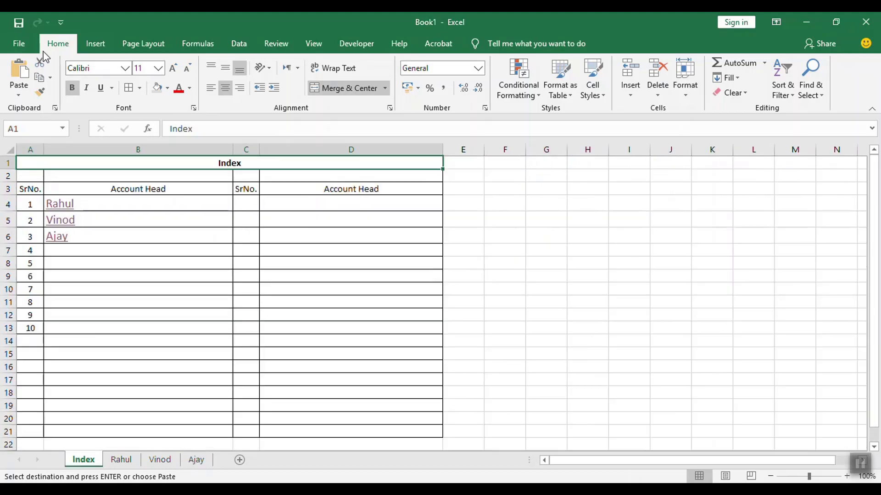
Flip through the Rahul, Vinod and Ajay sheets, return to Index, and bring up Save As.
click(19, 24)
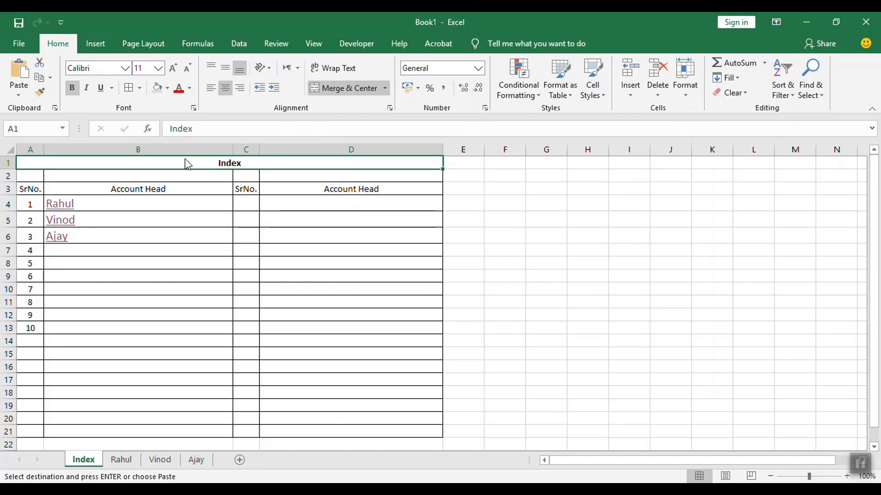
click(127, 463)
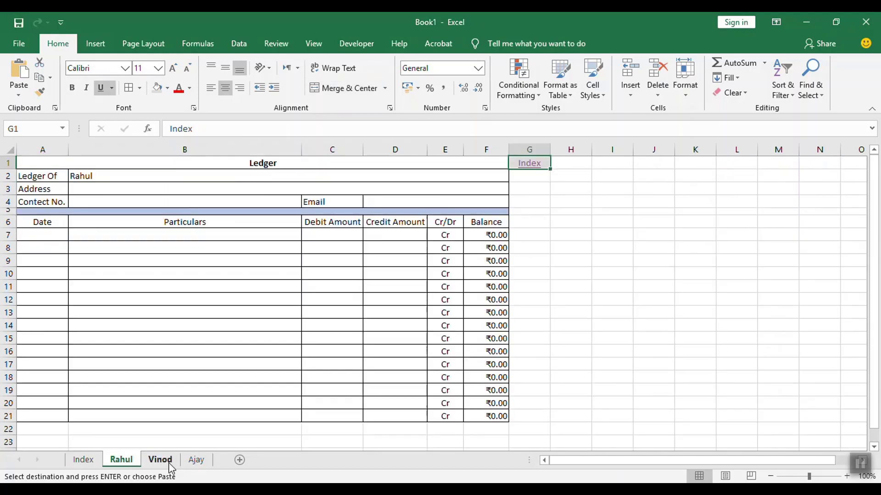
click(163, 460)
click(197, 460)
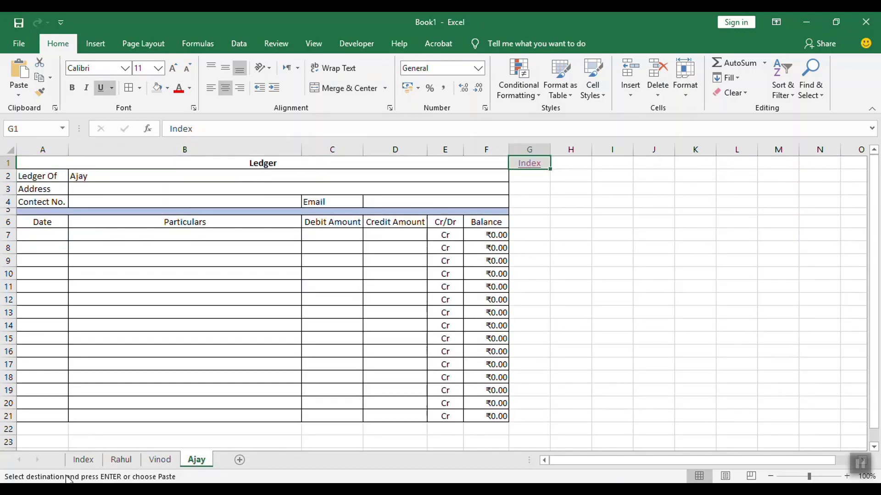
click(82, 460)
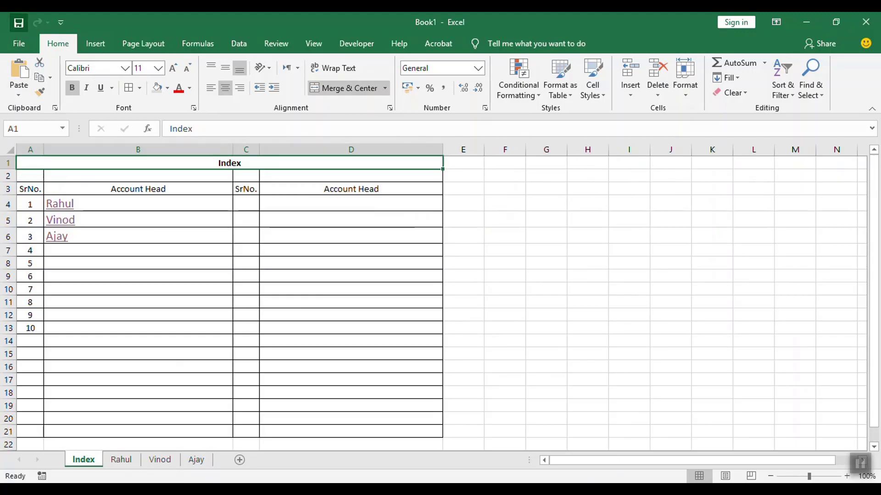
key(ctrl+s)
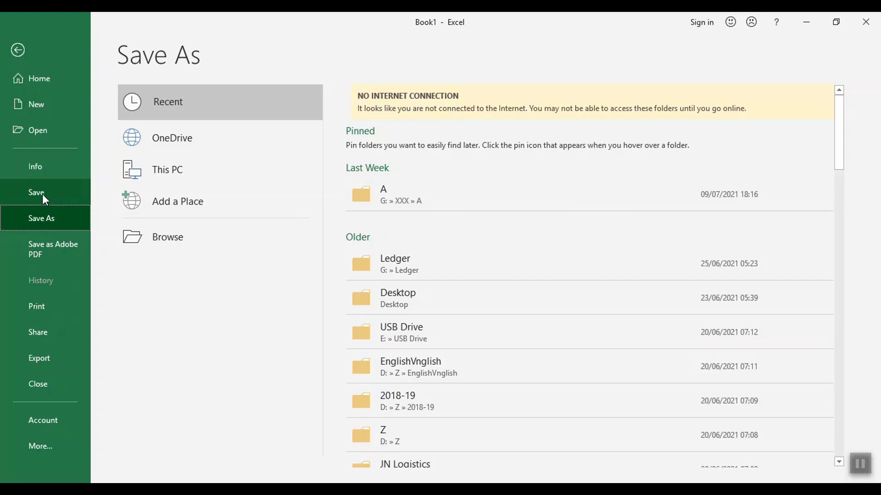
Save the workbook to the Desktop under the file name Ledger.
click(171, 243)
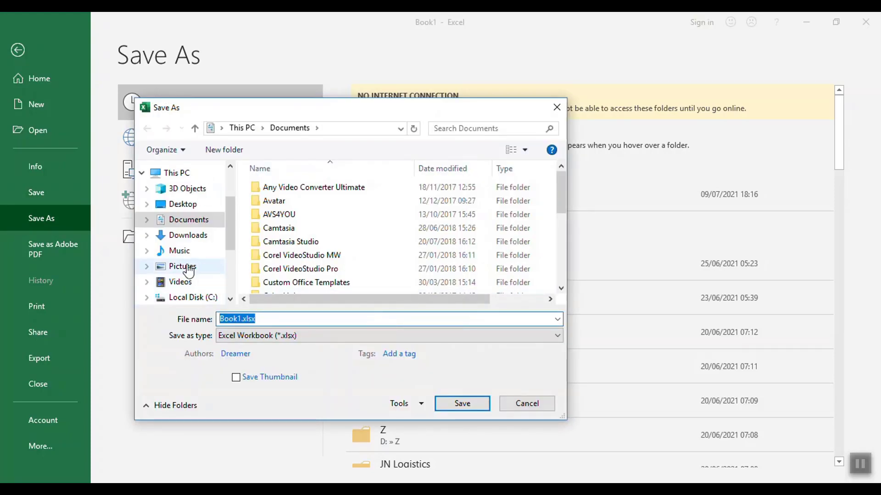
scroll(184, 265, down, 2)
scroll(178, 255, up, 1)
scroll(197, 232, up, 1)
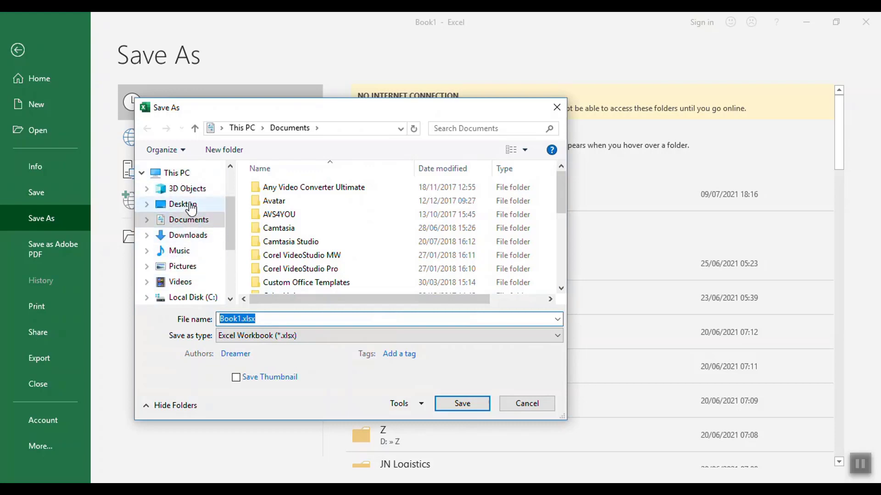
click(186, 204)
double_click(295, 319)
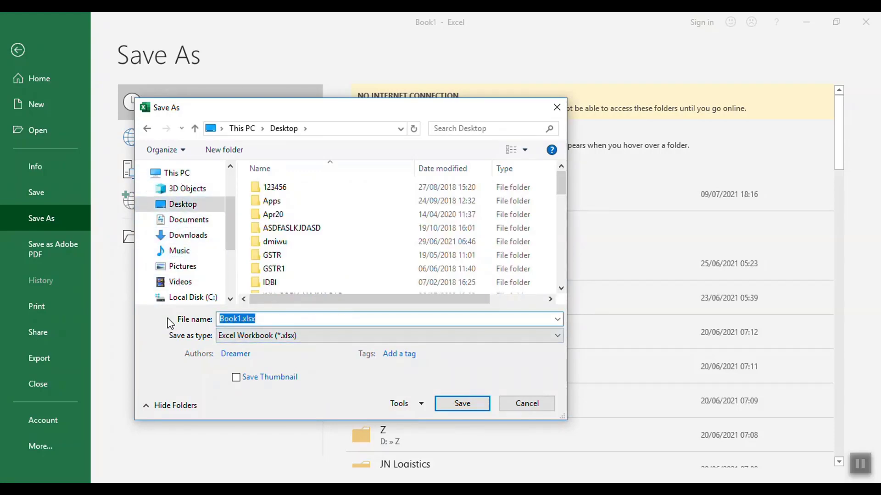
text(Ledger)
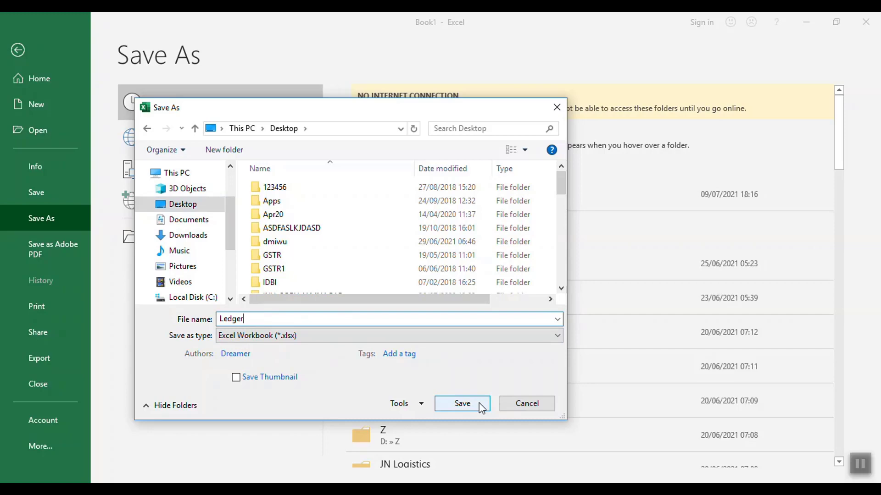
click(462, 404)
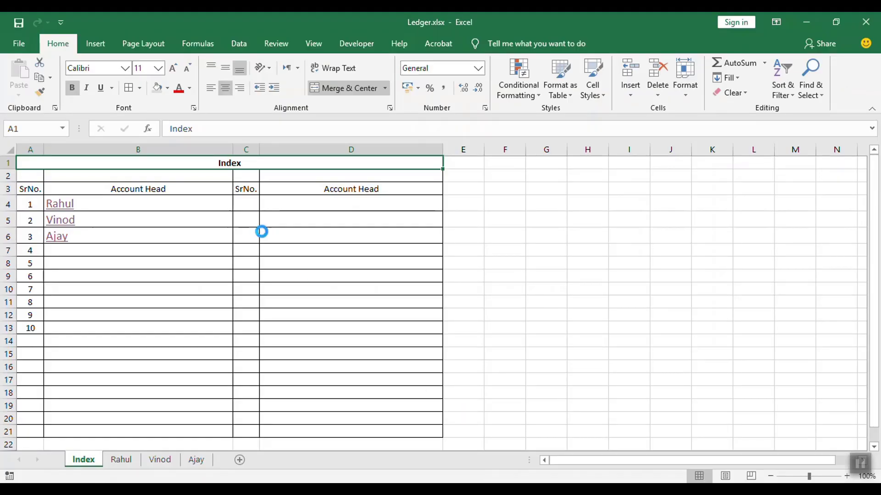
click(124, 463)
click(166, 464)
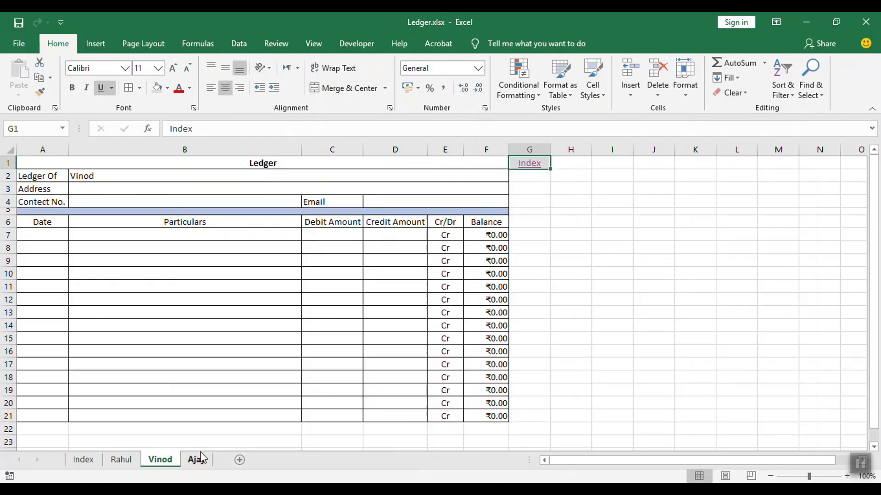
click(202, 463)
click(159, 464)
click(123, 464)
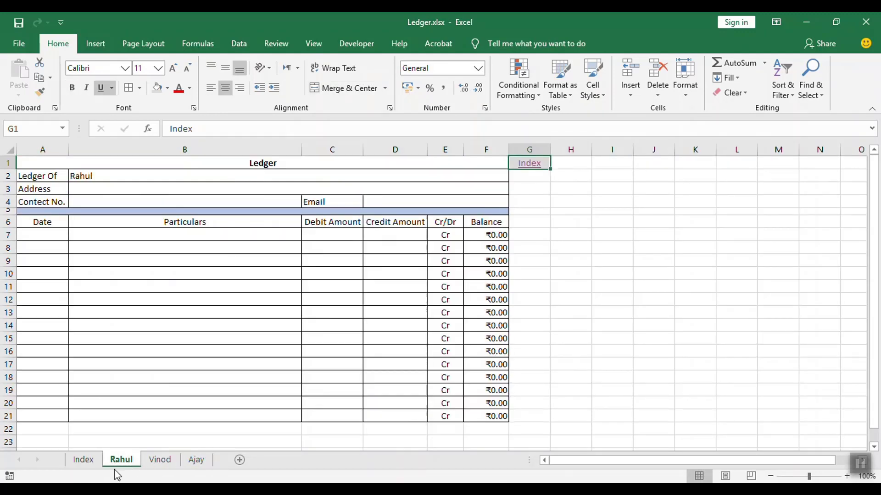
click(84, 460)
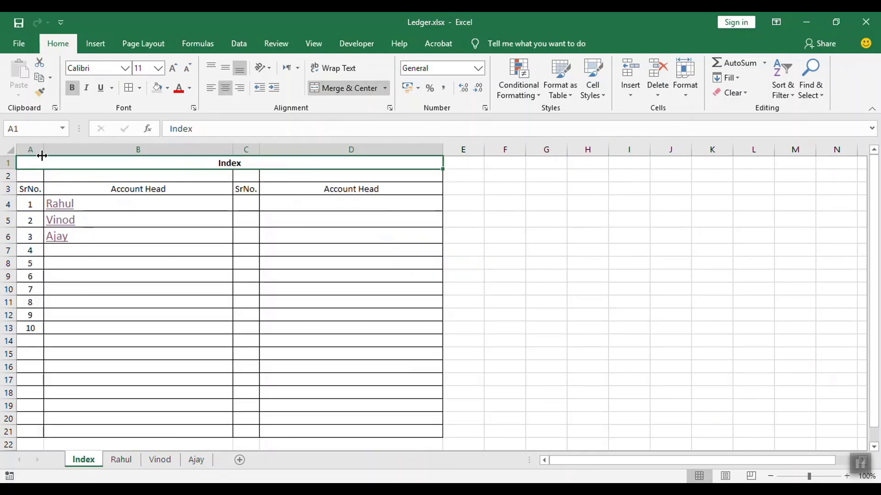